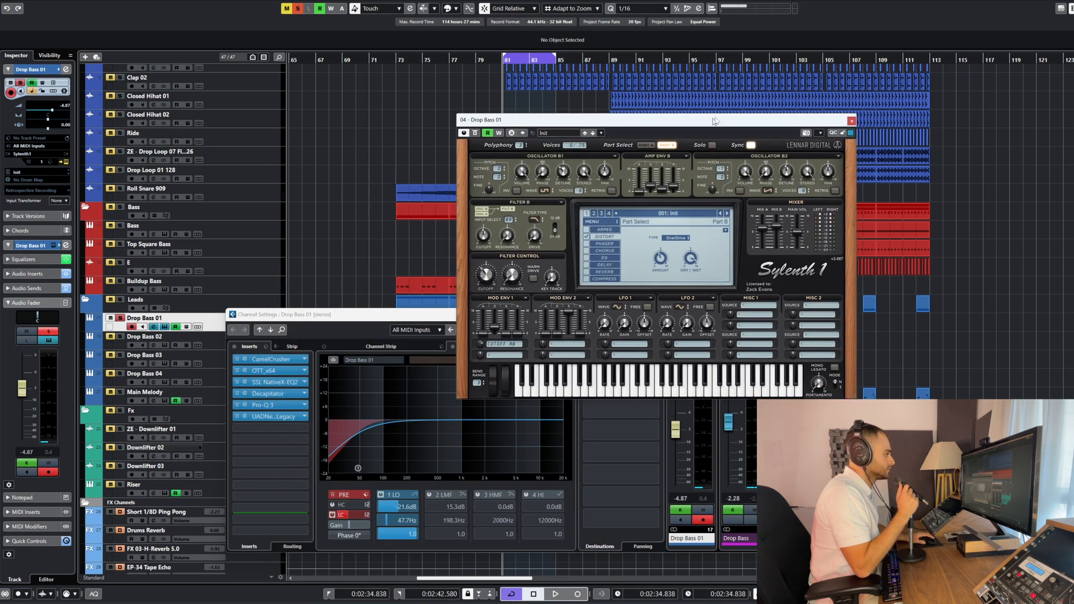
Move the Channel Settings window clear of the synth and bypass all inserts, the EQ and the sends on Drop Bass 01
{"action": "left_click_drag", "start_coordinate": [474, 314], "coordinate": [381, 368]}
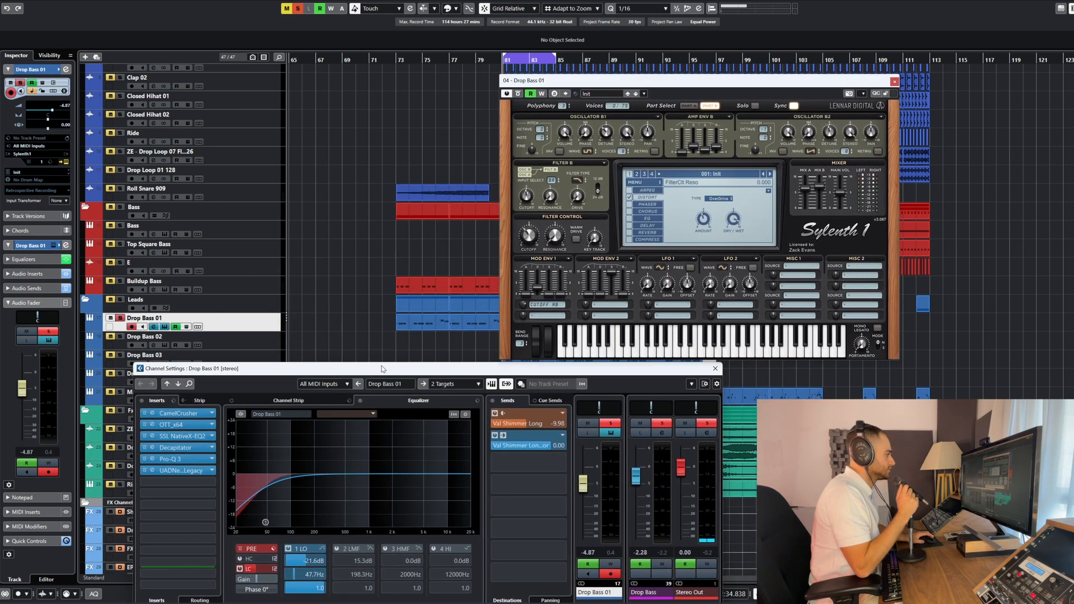
{"action": "left_click", "coordinate": [142, 400]}
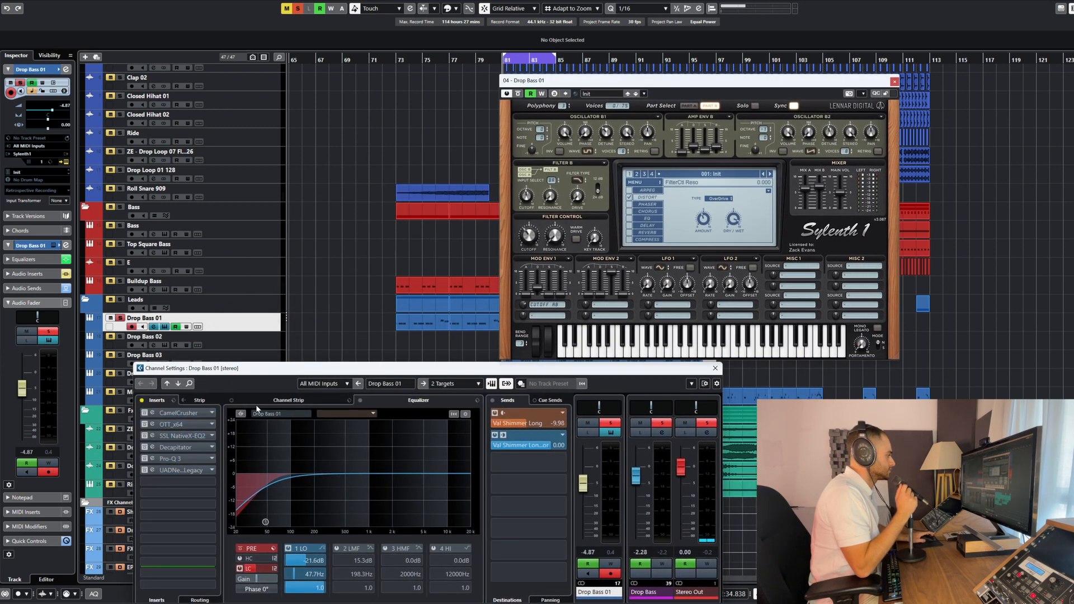
{"action": "left_click", "coordinate": [240, 548]}
{"action": "left_click", "coordinate": [360, 400]}
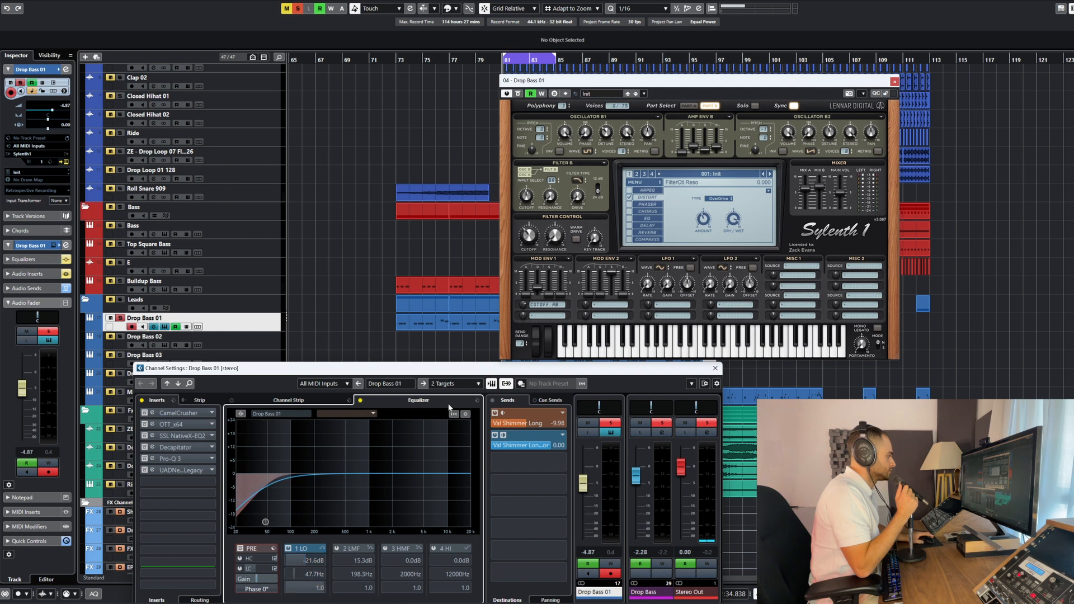
{"action": "left_click", "coordinate": [493, 400]}
Check the Drop Bass group channel's processing and route the Drop Bass 01 output directly to Stereo Out
{"action": "left_click", "coordinate": [444, 383]}
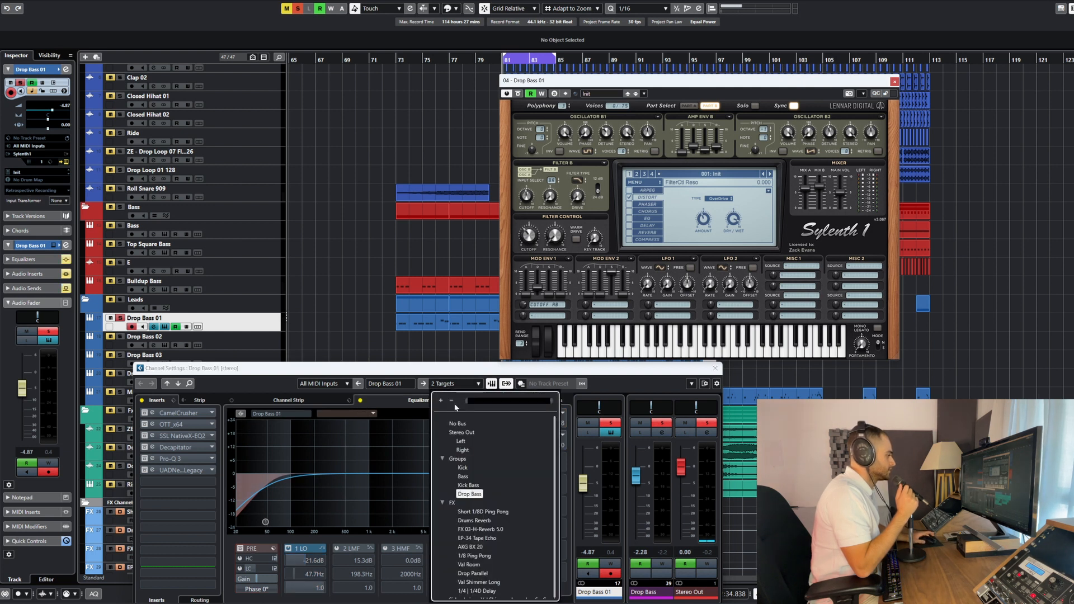
{"action": "left_click", "coordinate": [467, 494]}
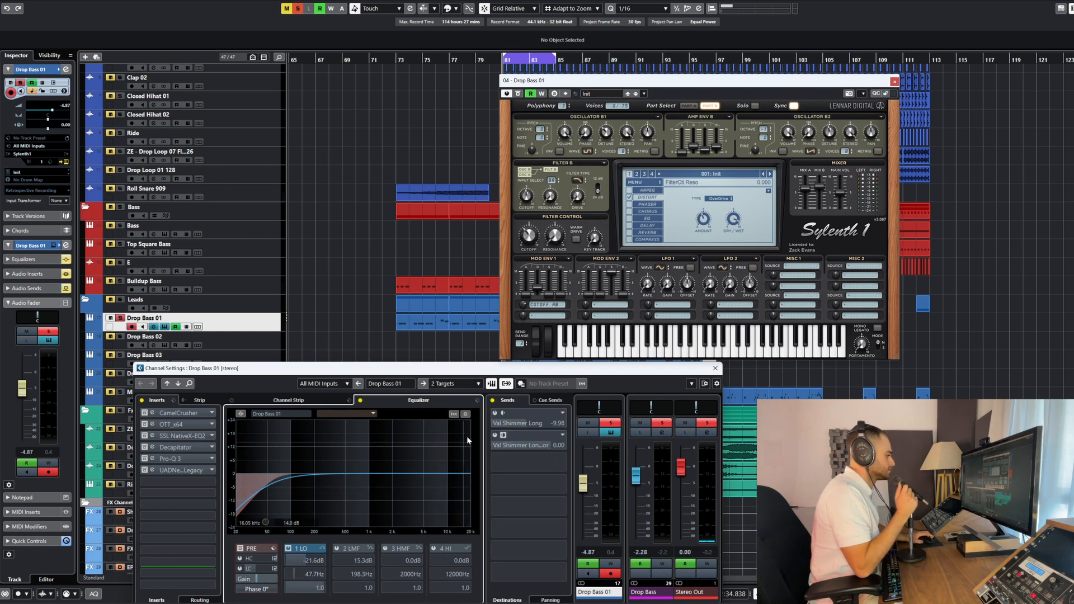
{"action": "left_click", "coordinate": [660, 434]}
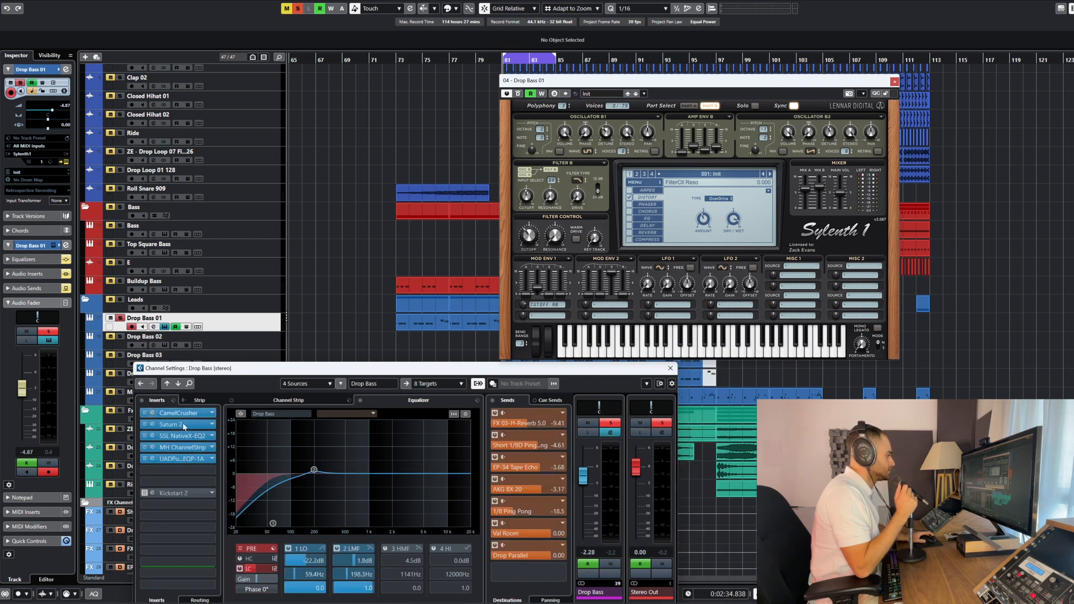
{"action": "left_click", "coordinate": [153, 327]}
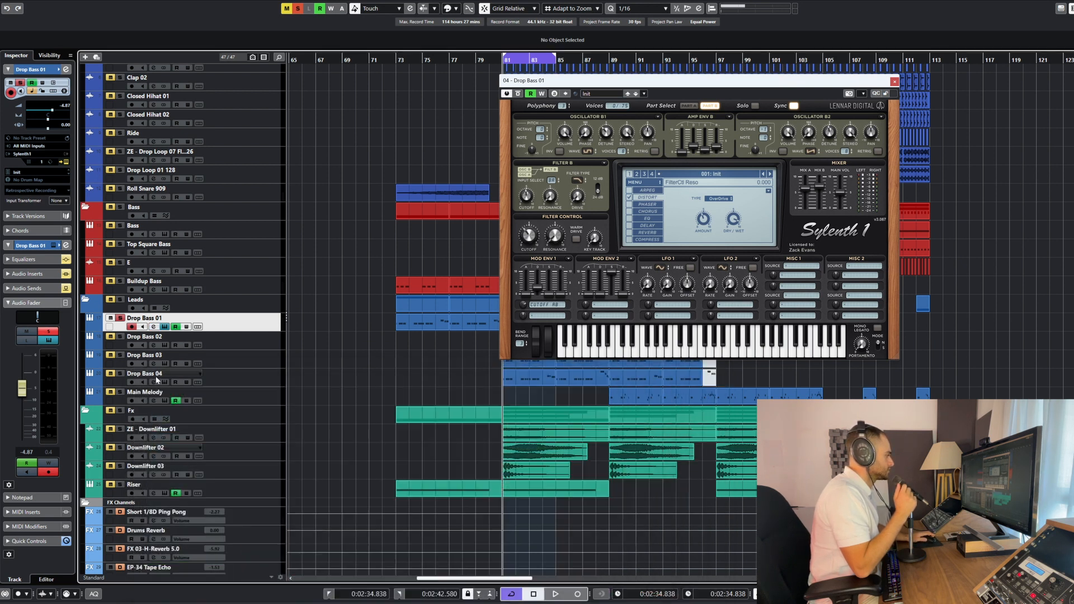
{"action": "left_click", "coordinate": [448, 384]}
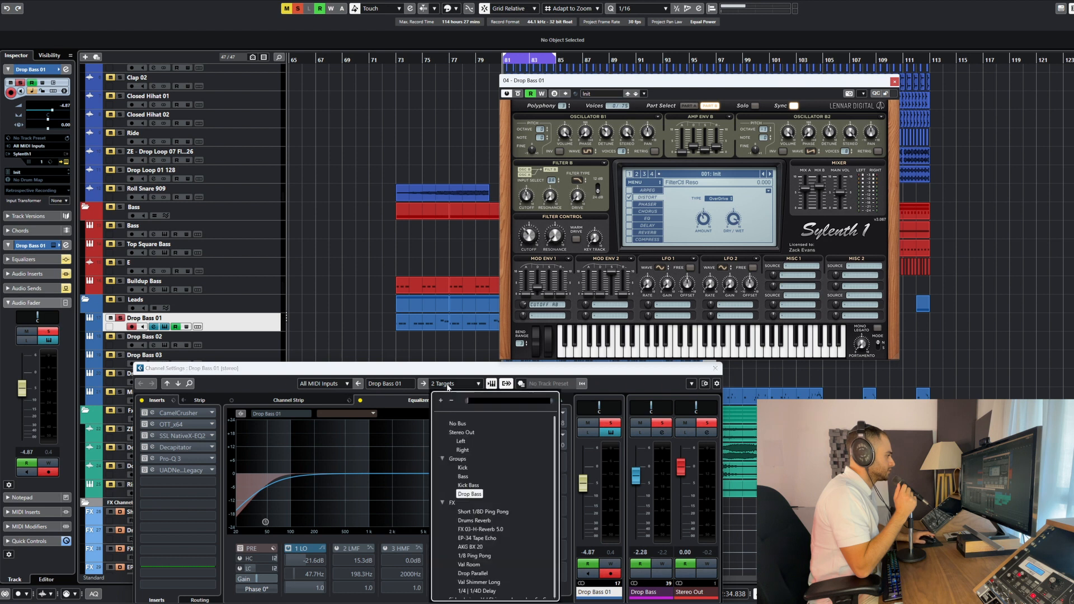
{"action": "left_click", "coordinate": [459, 432]}
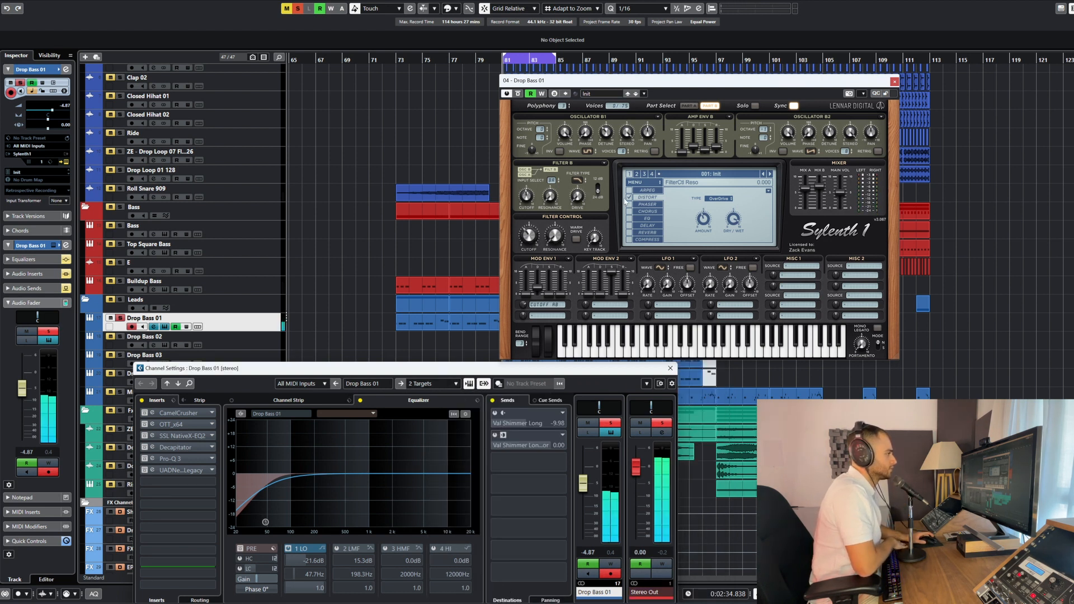
Turn off the synth's distortion effect and audition the dry sound while comparing Part A and Part B
{"action": "left_click", "coordinate": [711, 105]}
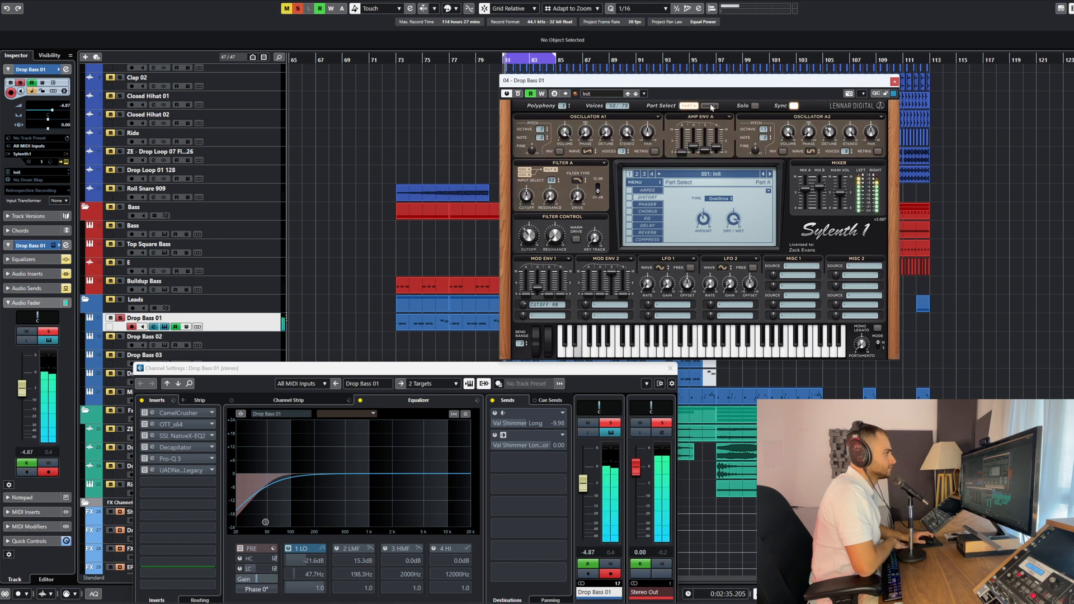
{"action": "left_click", "coordinate": [708, 105]}
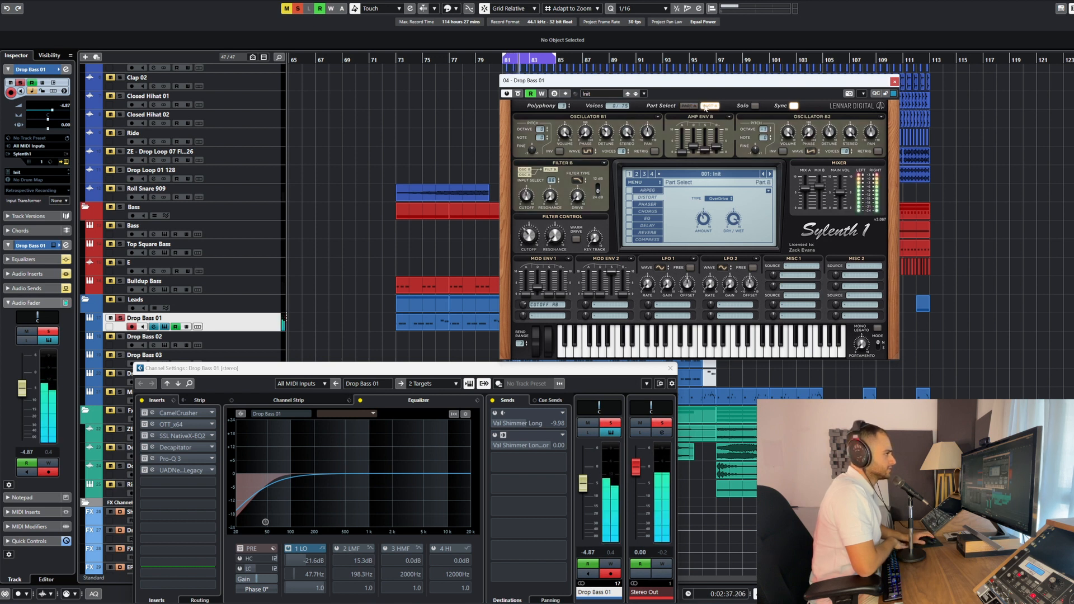
{"action": "left_click", "coordinate": [689, 105]}
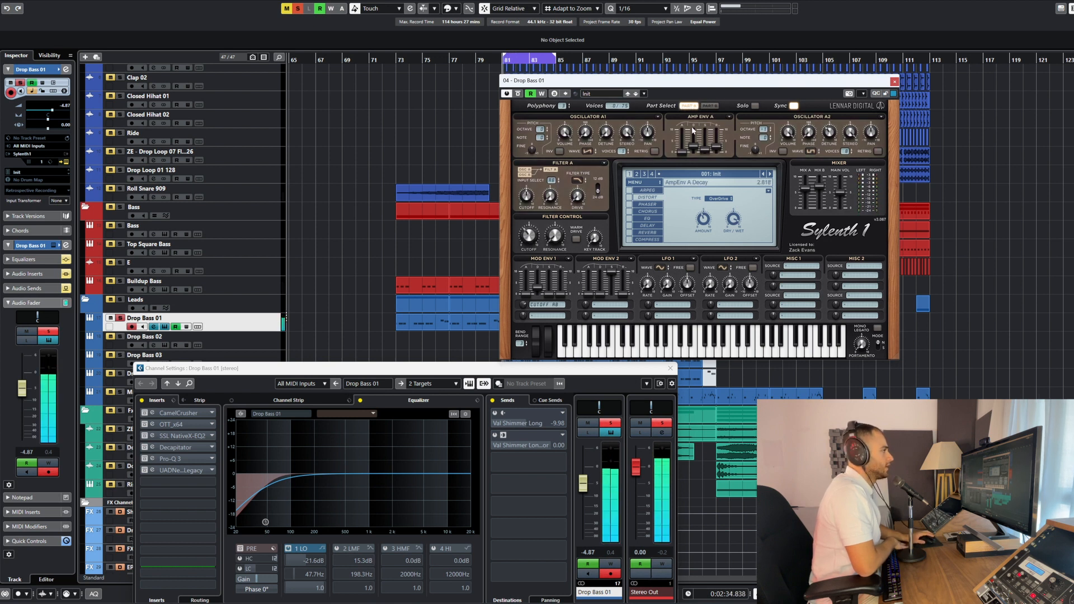
{"action": "left_click", "coordinate": [708, 106]}
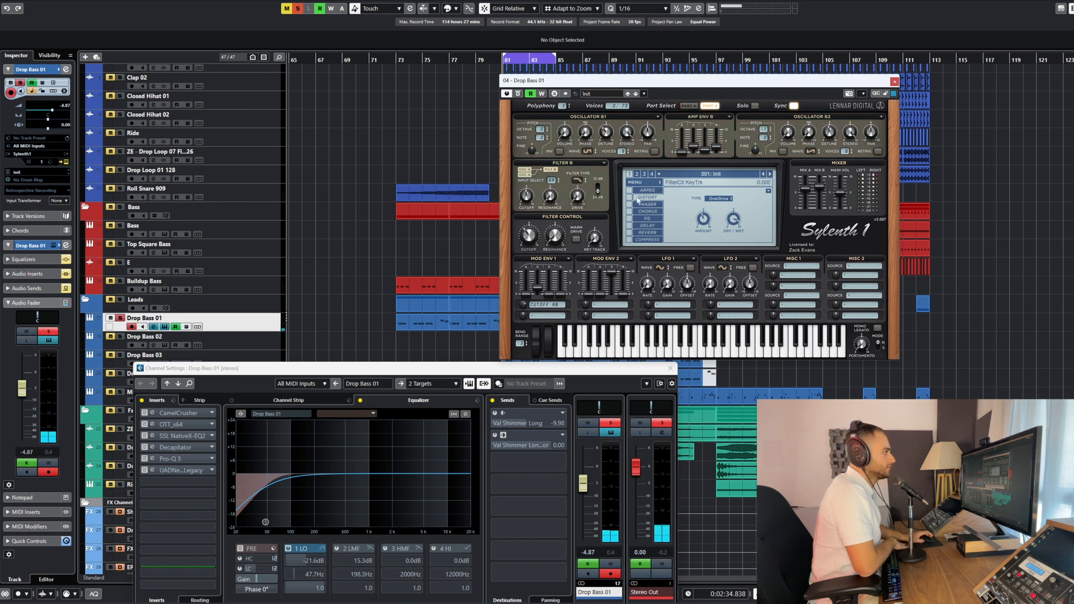
{"action": "left_click", "coordinate": [688, 106]}
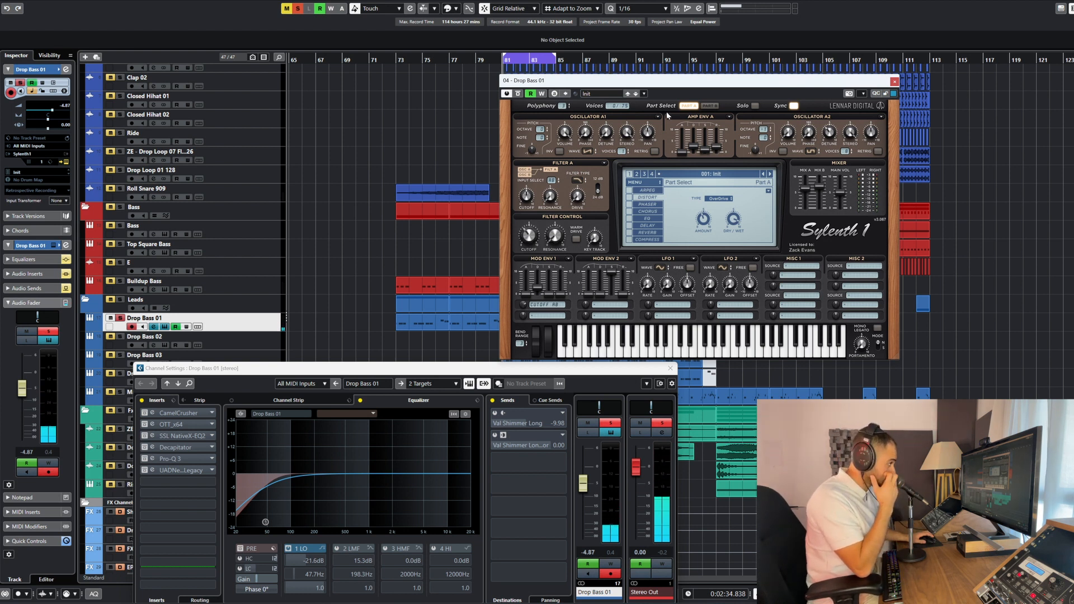
Clear Mod Env 1's first destination to audition the unmodulated sound, and reassign it to Cutoff A and B
{"action": "left_click", "coordinate": [547, 306]}
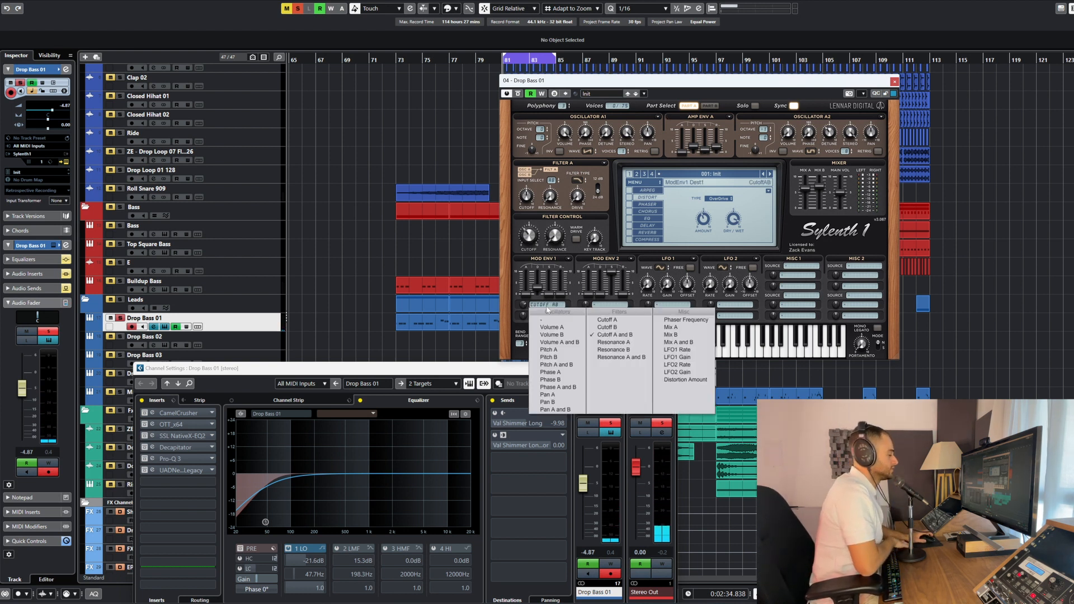
{"action": "left_click", "coordinate": [551, 320]}
{"action": "key", "text": "space"}
{"action": "left_click", "coordinate": [551, 306]}
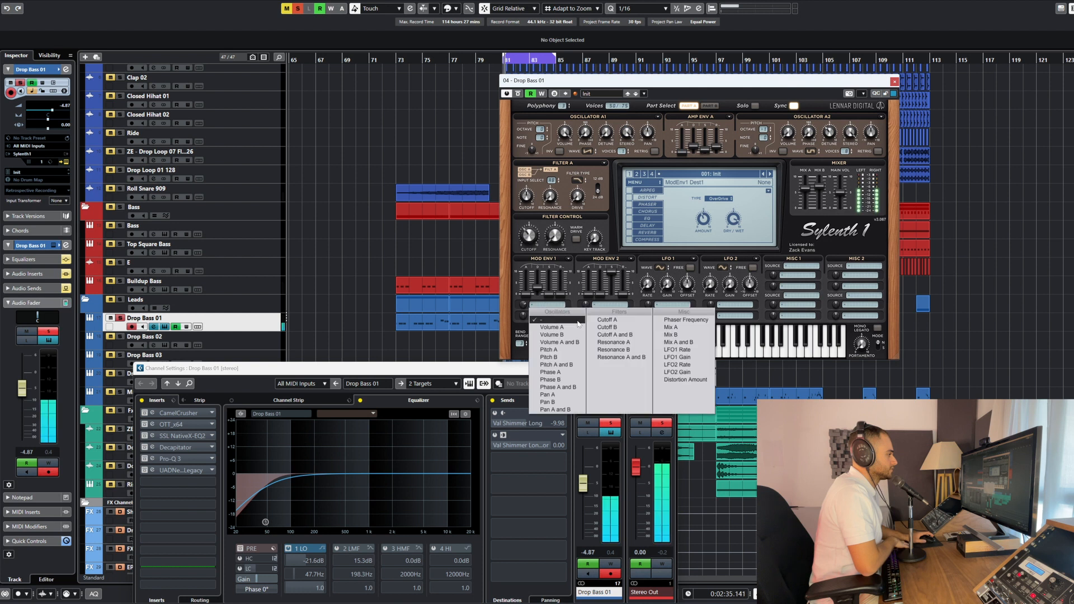
{"action": "left_click", "coordinate": [614, 335]}
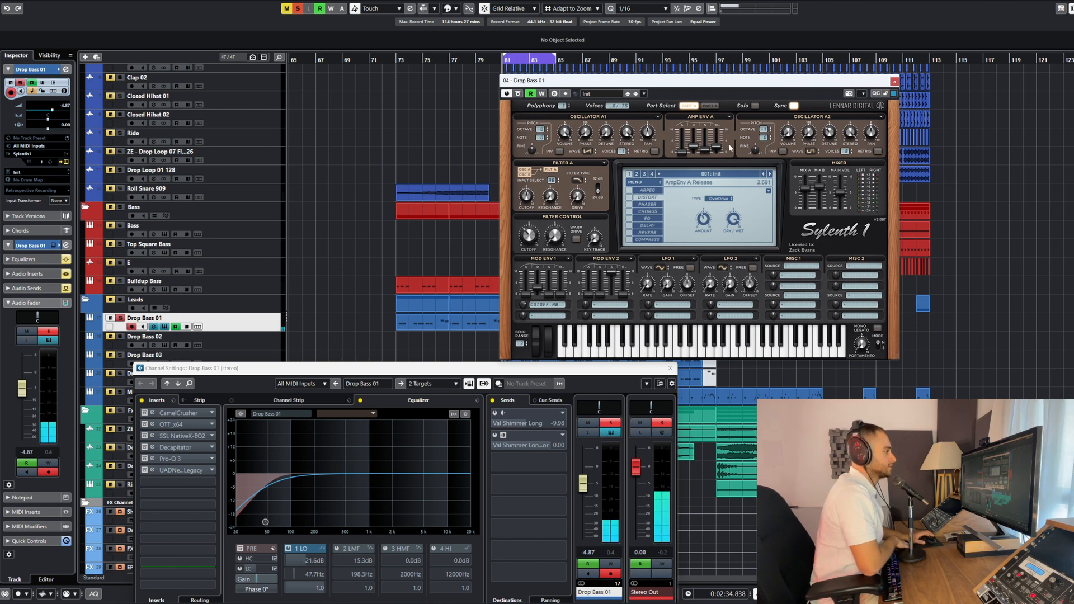
Move the whole synth window into clear view and choose Pulse as the waveform of oscillator A2
{"action": "left_click_drag", "start_coordinate": [752, 83], "coordinate": [525, 123]}
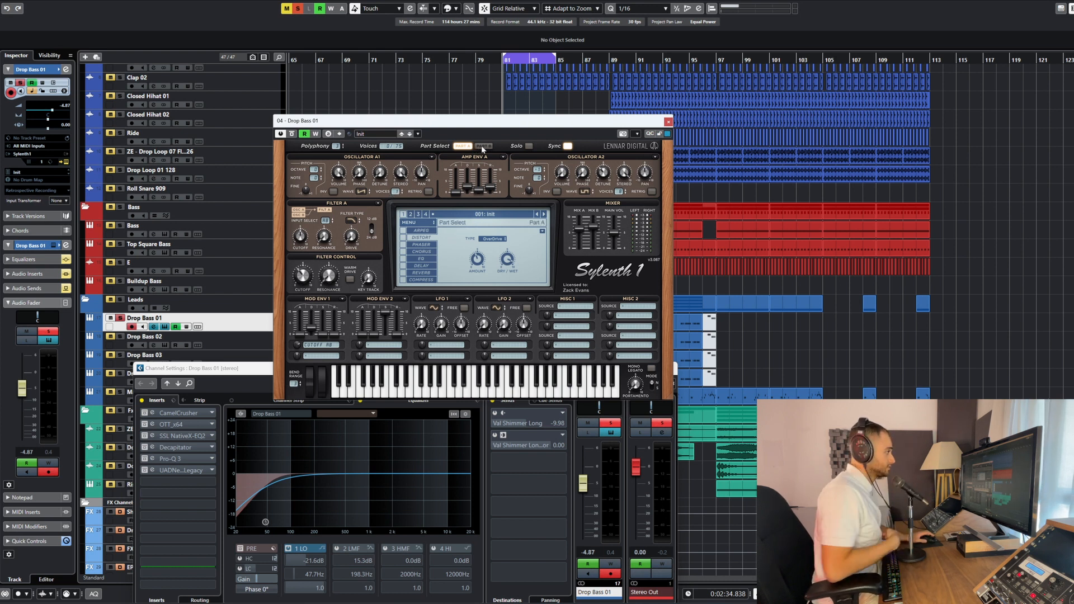
{"action": "left_click", "coordinate": [584, 192]}
{"action": "left_click", "coordinate": [585, 192]}
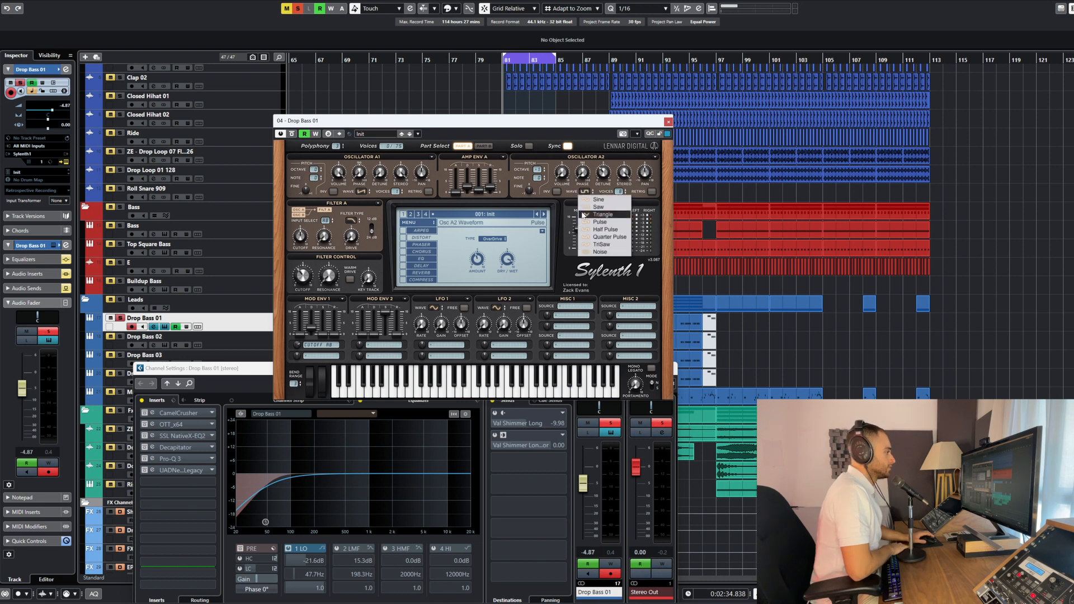
{"action": "left_click", "coordinate": [584, 222]}
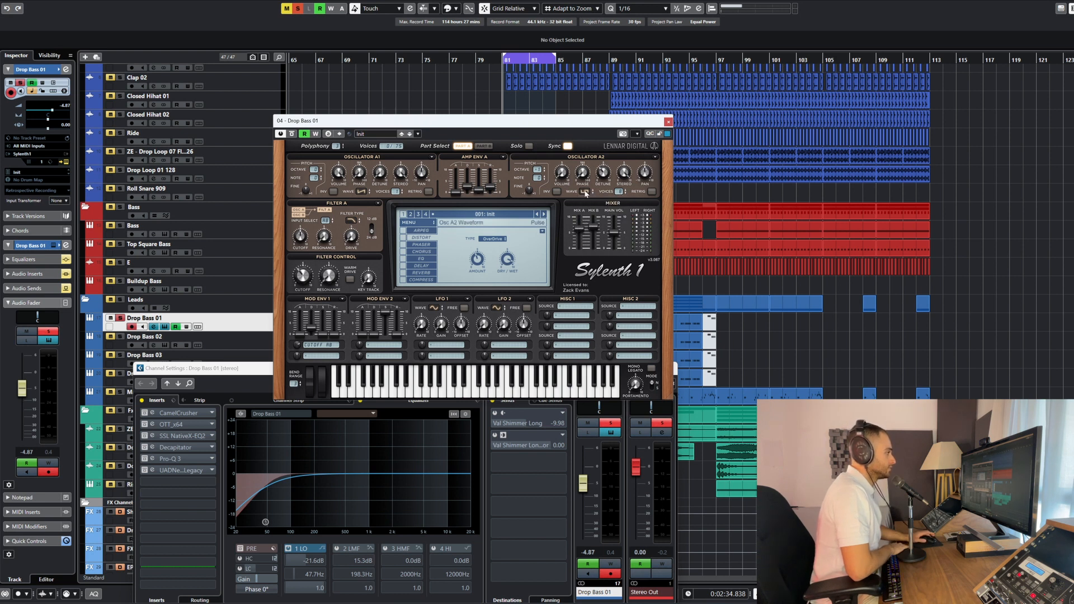
Play the loop to audition Part A's two oscillators and compare octave settings of oscillator A2
{"action": "key", "text": "space"}
{"action": "key", "text": "space"}
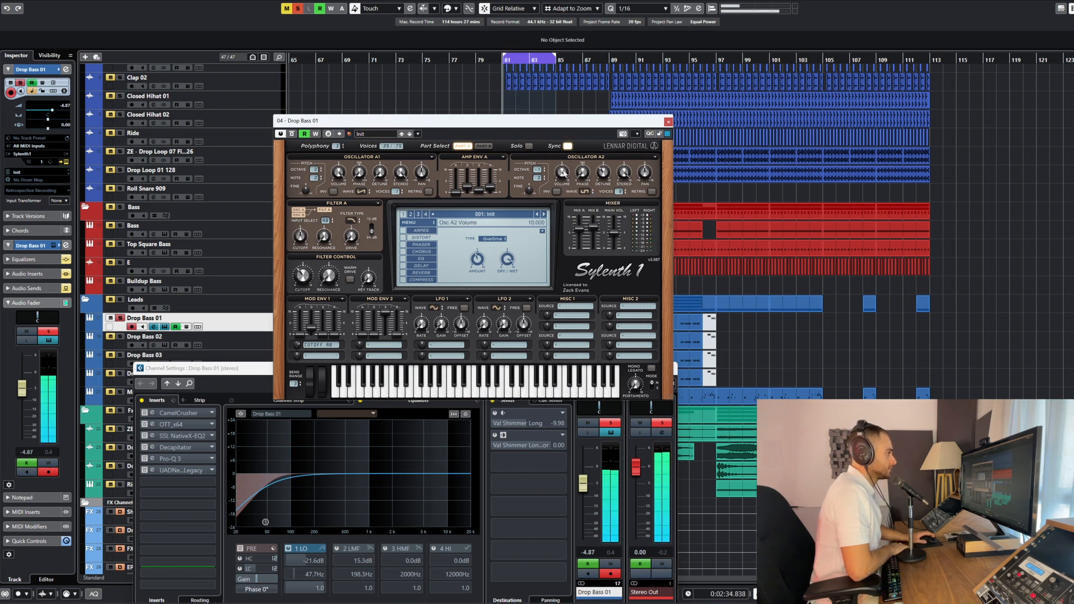
{"action": "key", "text": "space"}
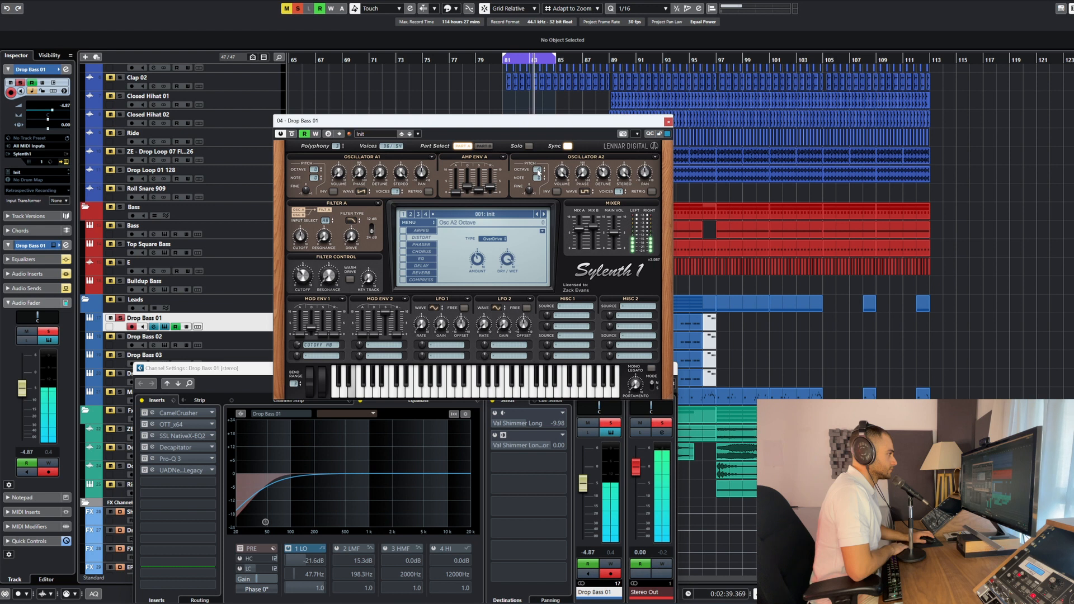
{"action": "key", "text": "space"}
{"action": "scroll", "coordinate": [538, 170], "scroll_direction": "down", "scroll_amount": 1}
{"action": "key", "text": "space"}
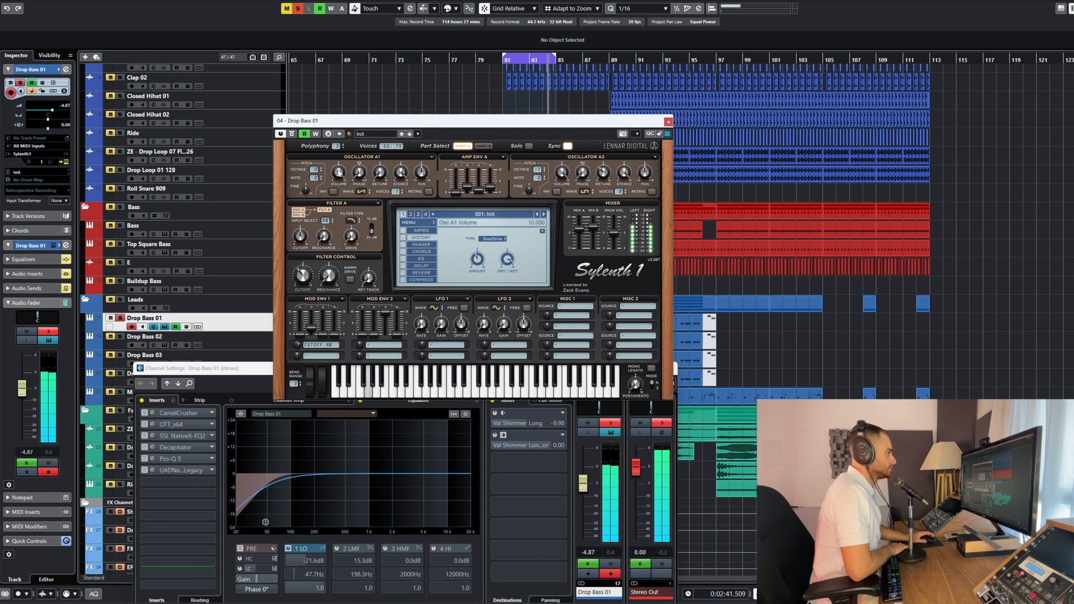
Compare the octave, waveform and volume settings of the oscillators and the amp envelopes in Part A and Part B
{"action": "left_click", "coordinate": [485, 146]}
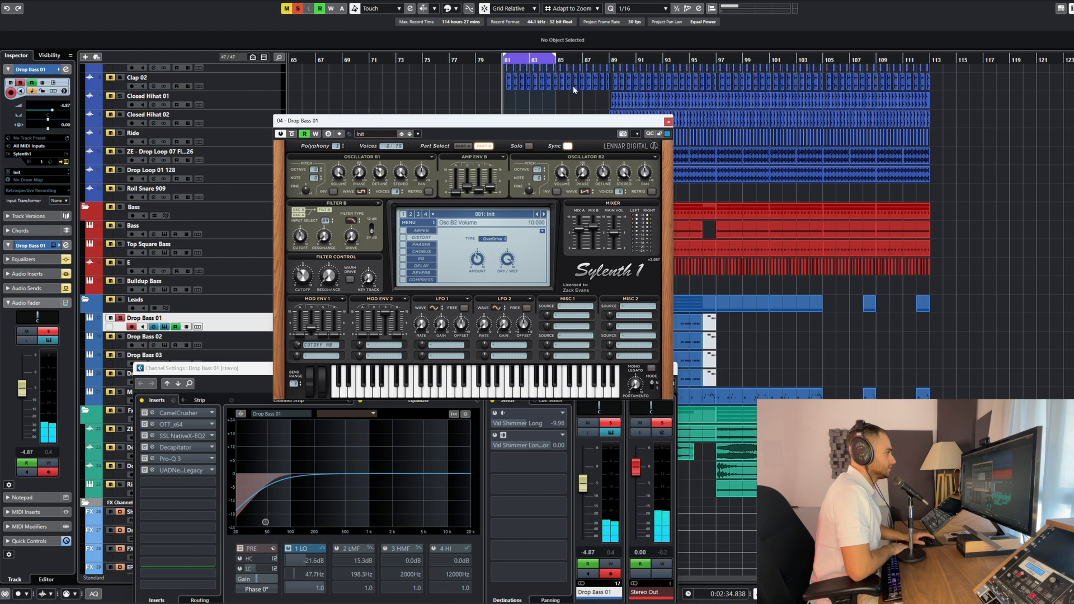
{"action": "left_click", "coordinate": [487, 147]}
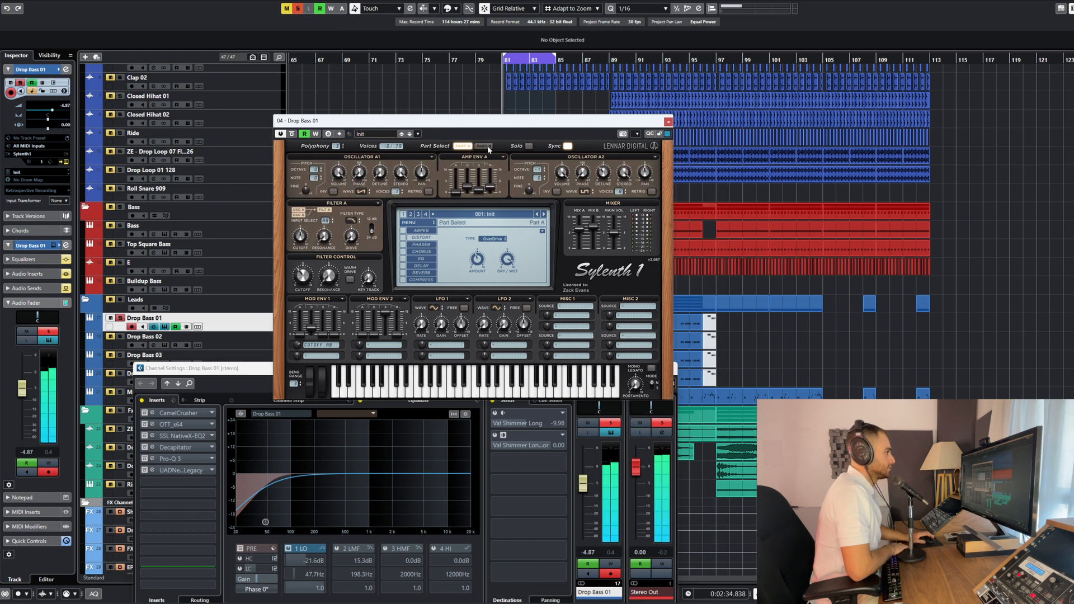
{"action": "left_click", "coordinate": [484, 147]}
{"action": "left_click", "coordinate": [467, 146]}
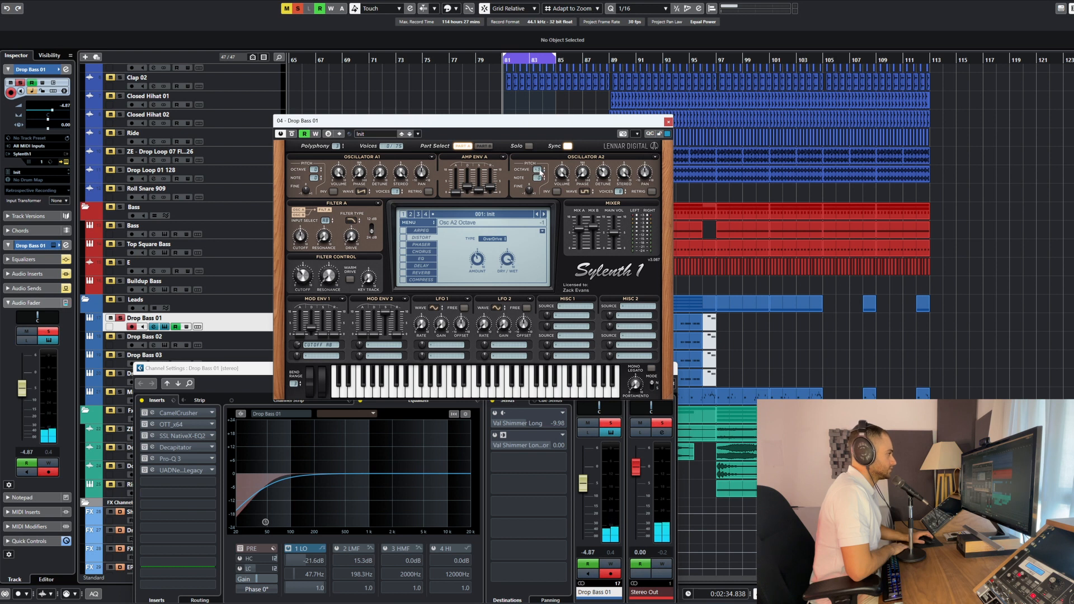
{"action": "left_click", "coordinate": [483, 146]}
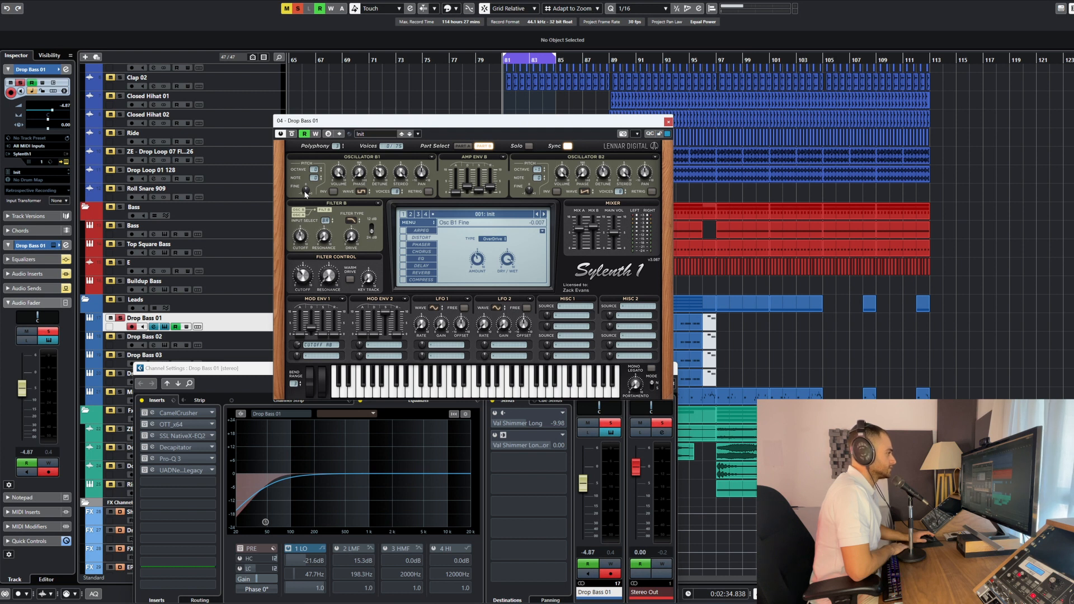
{"action": "left_click", "coordinate": [475, 148]}
{"action": "left_click", "coordinate": [485, 147]}
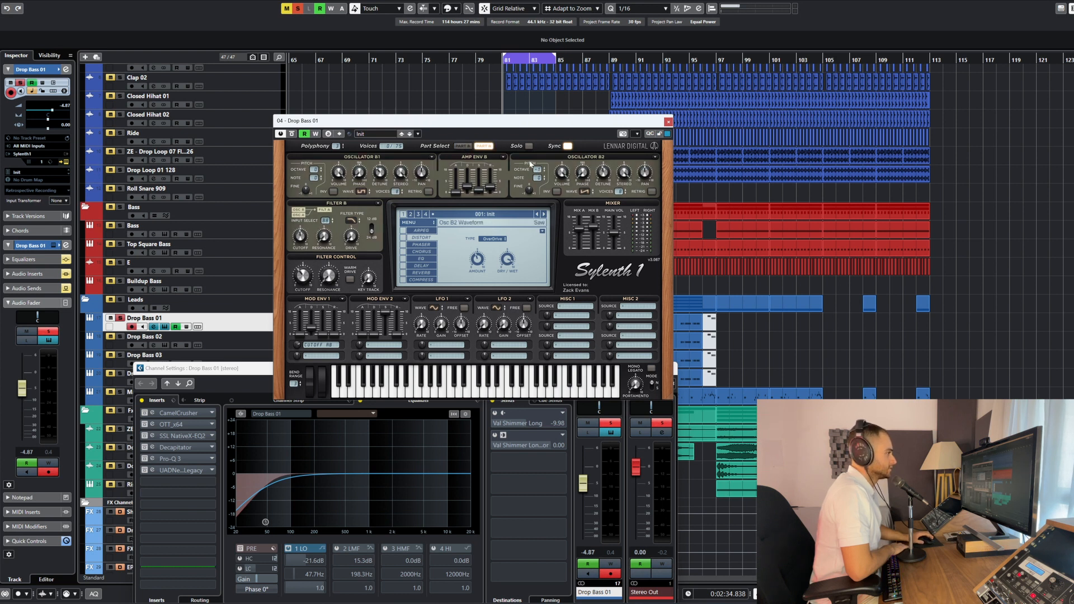
{"action": "left_click", "coordinate": [467, 147]}
{"action": "left_click", "coordinate": [483, 147]}
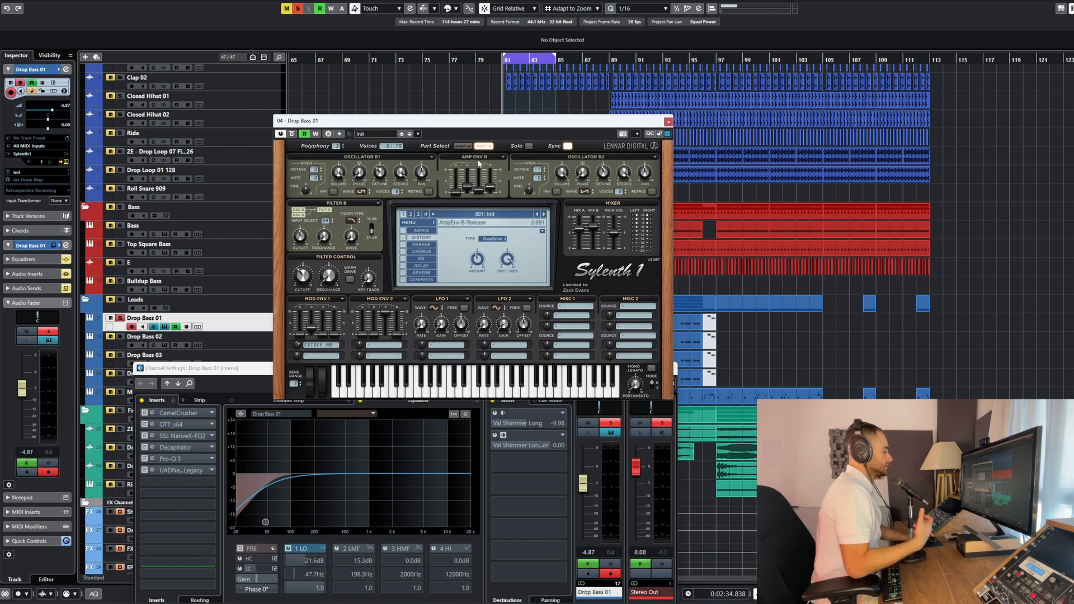
Audition the loop, copy the Part A amp envelope settings to Amp Env B, and show Part B
{"action": "key", "text": "space"}
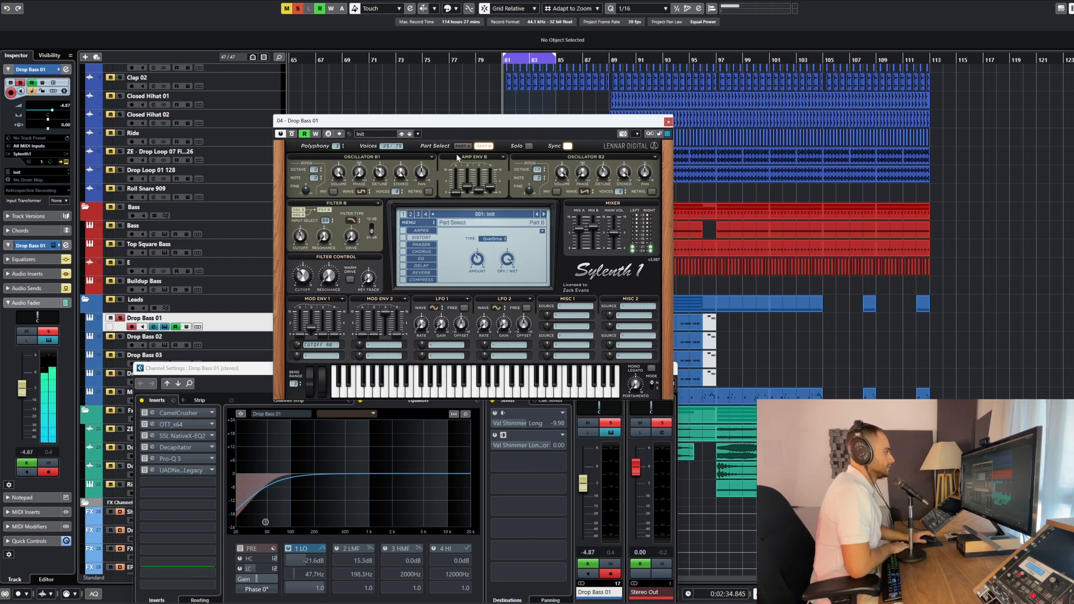
{"action": "left_click", "coordinate": [460, 146]}
{"action": "key", "text": "space"}
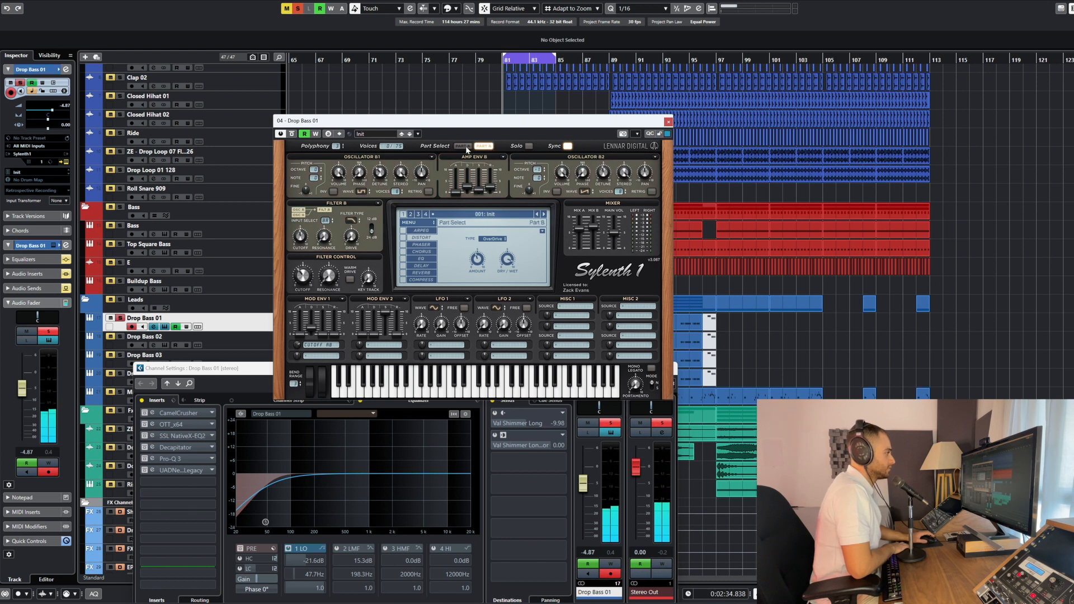
{"action": "left_click", "coordinate": [504, 159]}
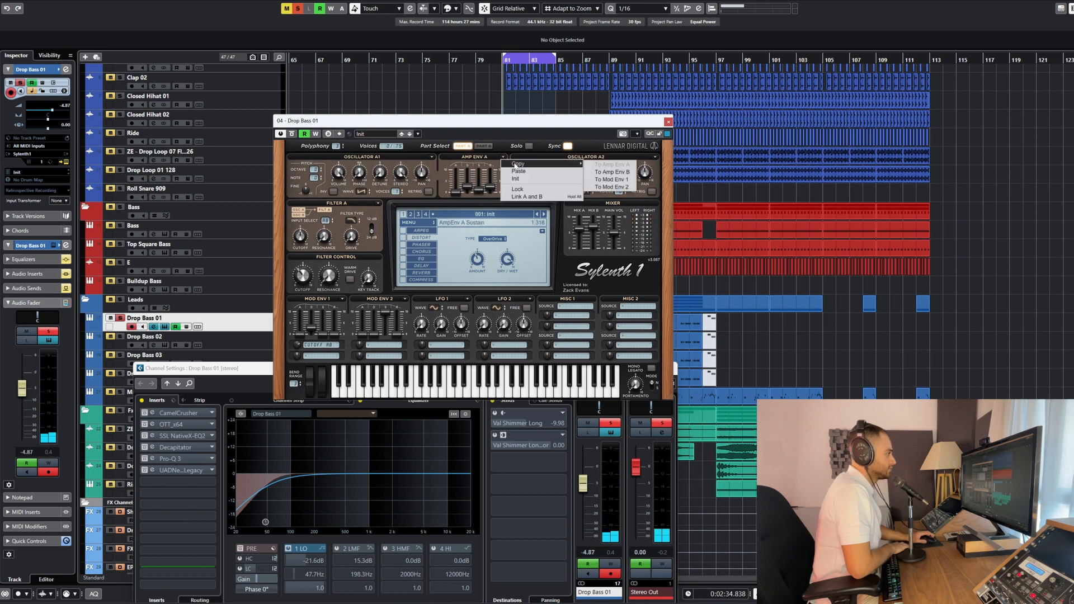
{"action": "left_click", "coordinate": [580, 172]}
{"action": "left_click", "coordinate": [489, 146]}
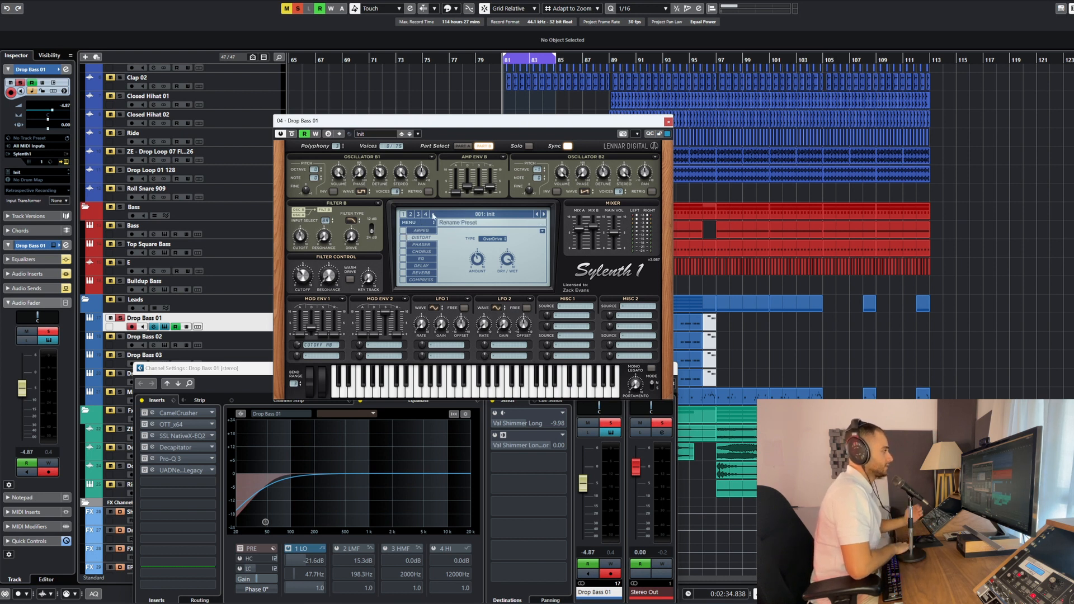
Return to Part A and turn on the synth's distortion effect
{"action": "left_click", "coordinate": [463, 146]}
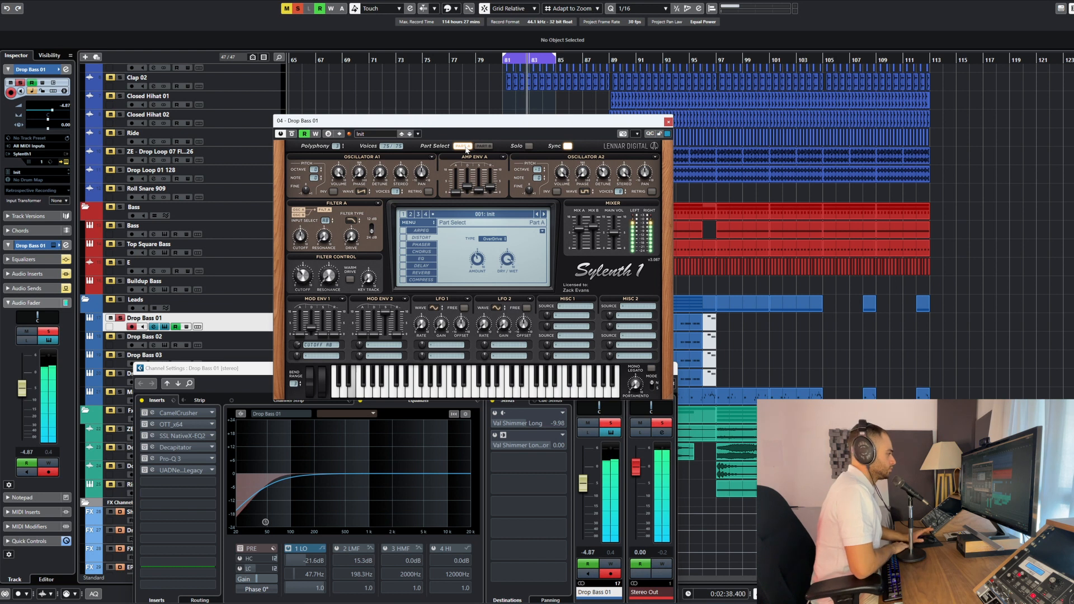
{"action": "left_click", "coordinate": [403, 238]}
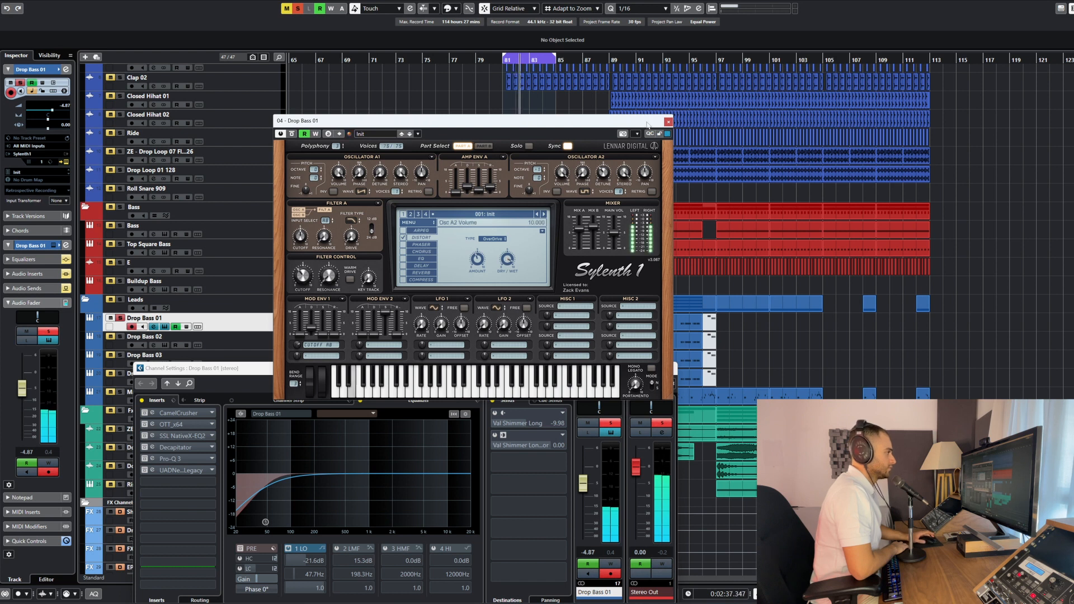
Close the synth window, switch on the pre-section low cut in Drop Bass 01's channel settings, and audition the loop
{"action": "left_click", "coordinate": [668, 122]}
{"action": "left_click_drag", "start_coordinate": [185, 368], "coordinate": [284, 160]}
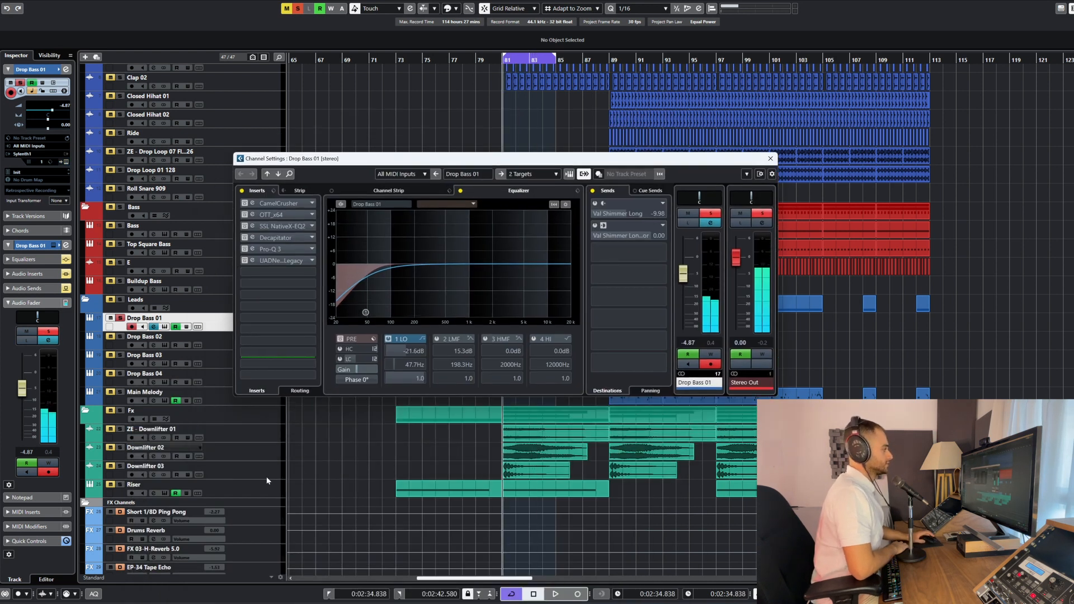
{"action": "left_click", "coordinate": [337, 443]}
{"action": "key", "text": "e"}
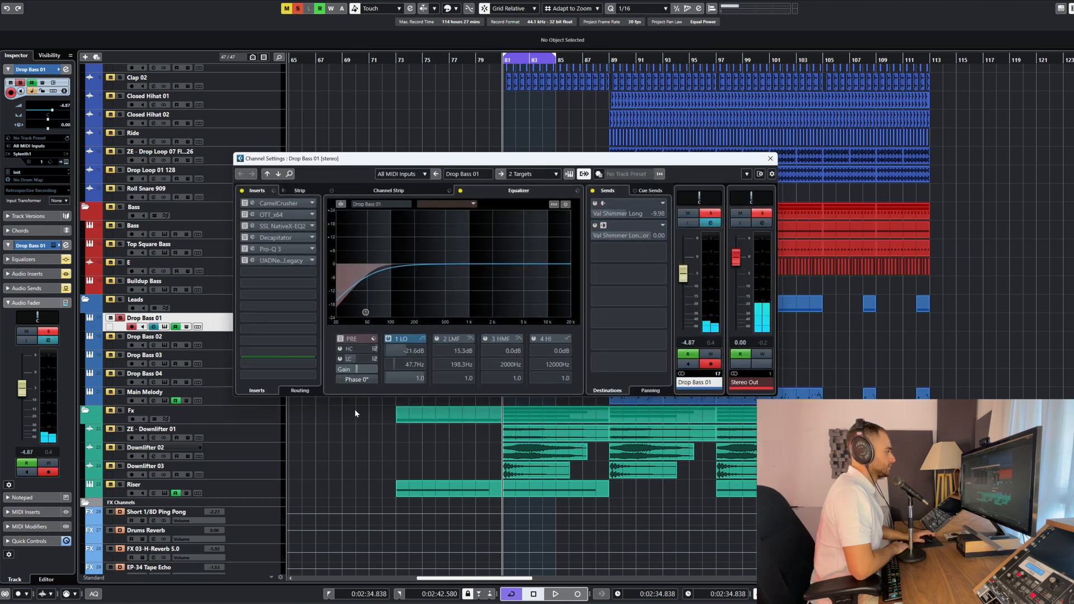
{"action": "left_click", "coordinate": [340, 358]}
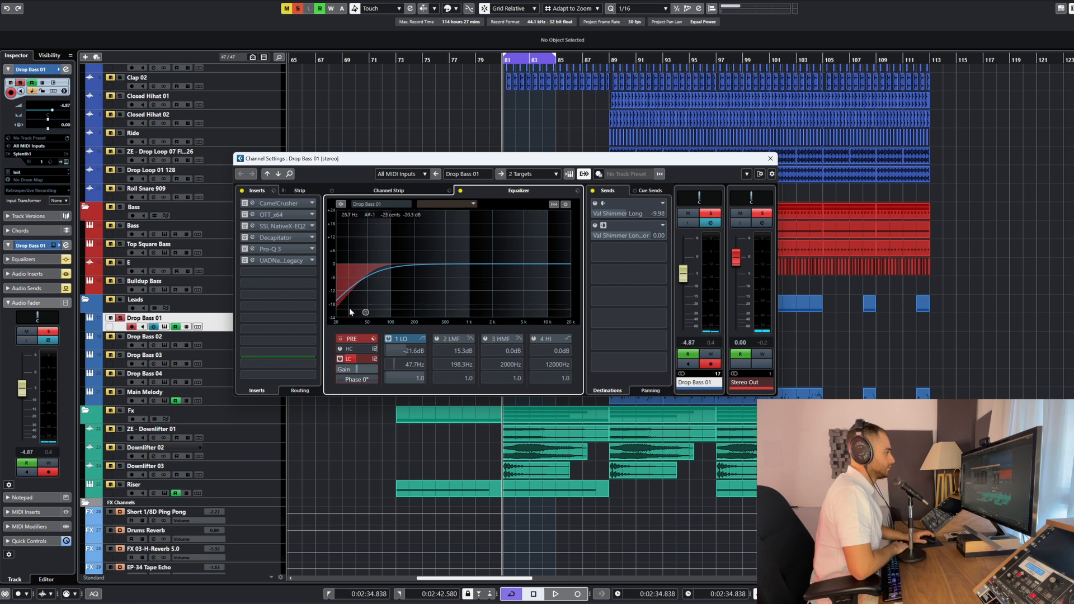
{"action": "key", "text": "space"}
{"action": "key", "text": "space"}
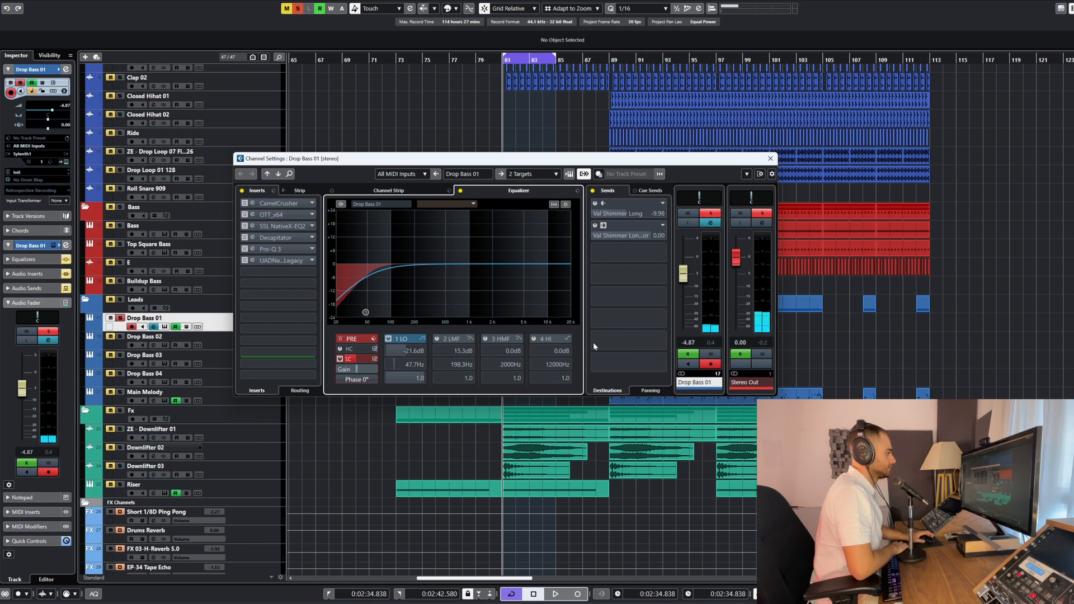
Activate the CamelCrusher insert on Drop Bass 01 and view its settings while auditioning the loop
{"action": "key", "text": "space"}
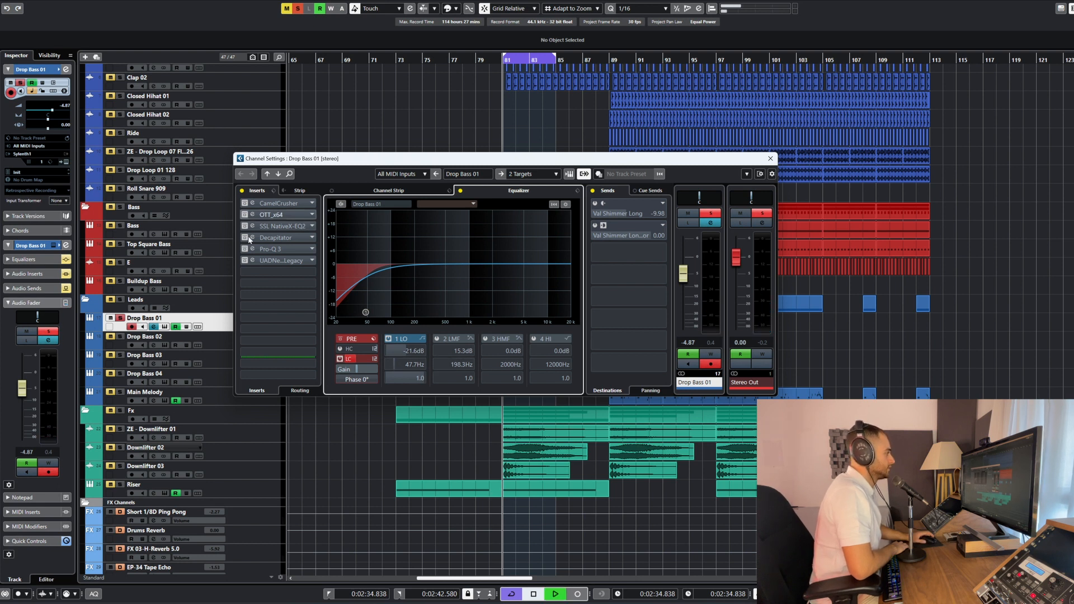
{"action": "left_click", "coordinate": [253, 203]}
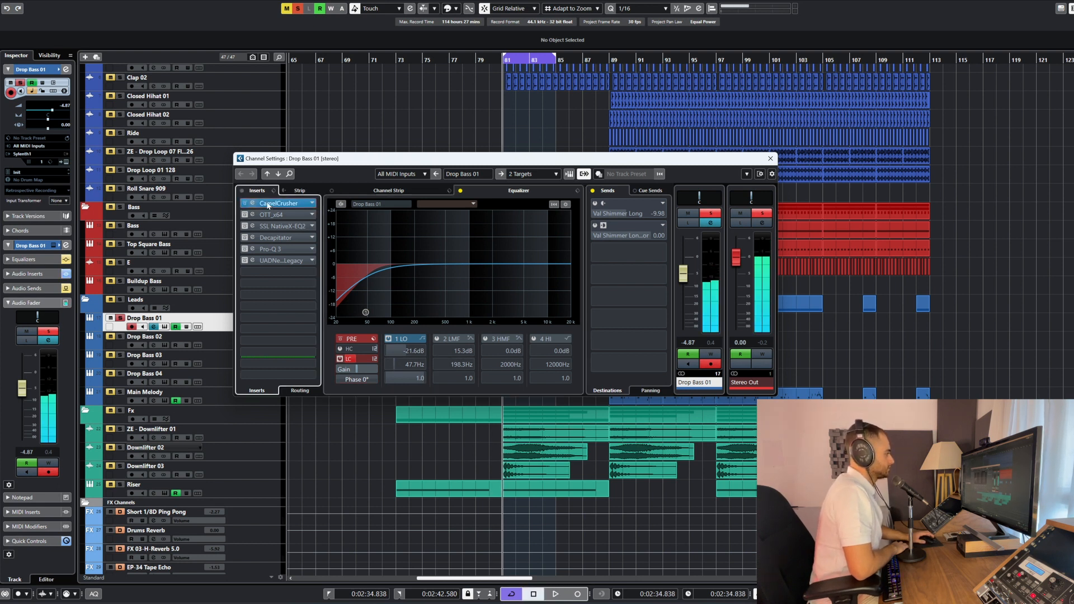
{"action": "left_click_drag", "start_coordinate": [340, 139], "coordinate": [486, 128]}
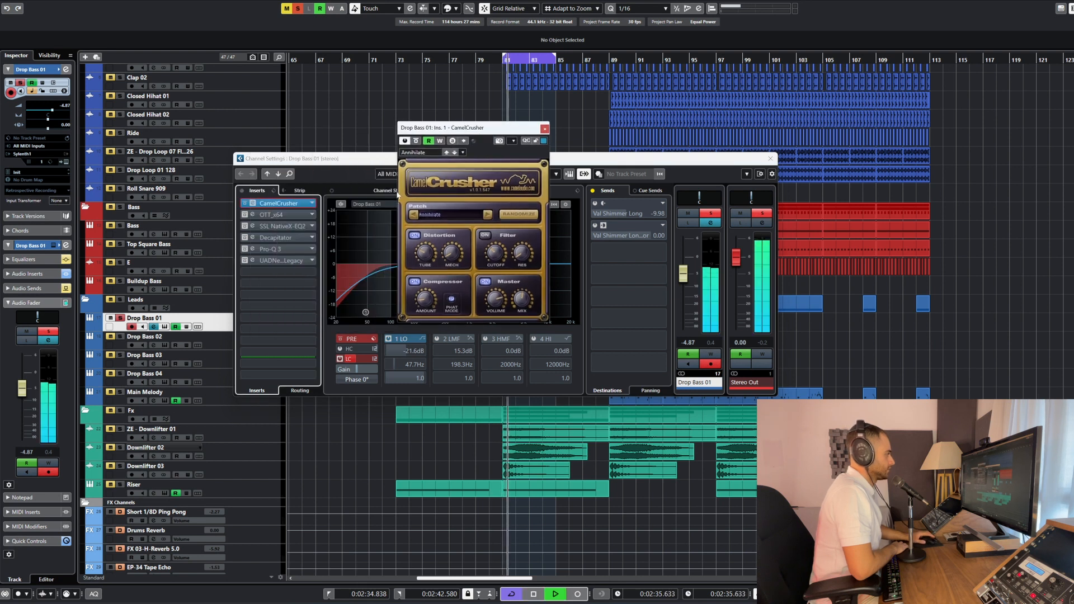
{"action": "key", "text": "space"}
{"action": "left_click", "coordinate": [252, 203]}
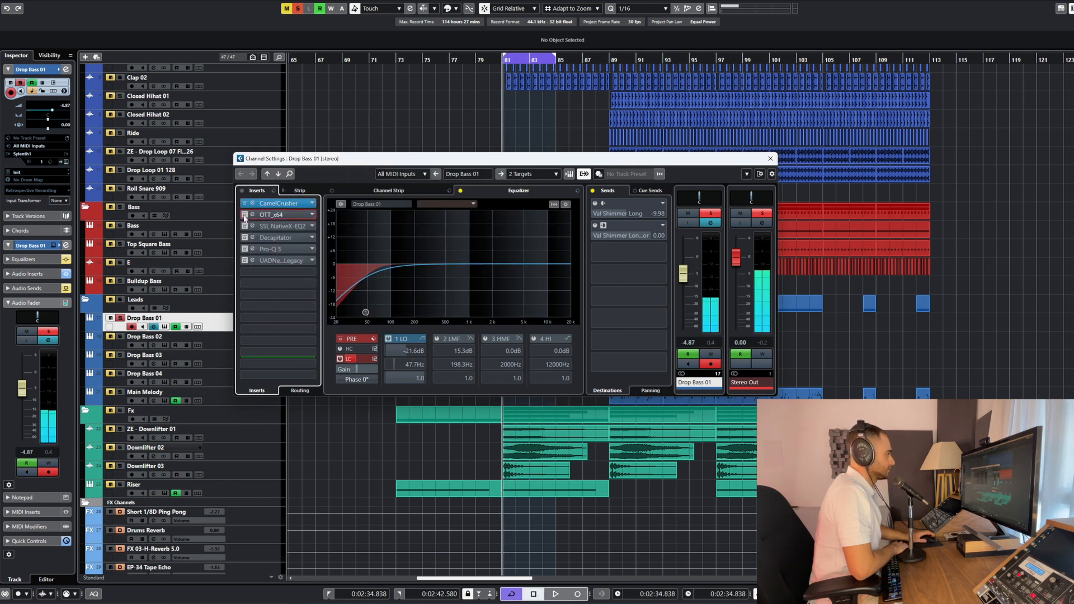
Activate the OTT_x64 insert on Drop Bass 01, view its settings, and audition the result in the loop
{"action": "left_click", "coordinate": [253, 215]}
{"action": "key", "text": "space"}
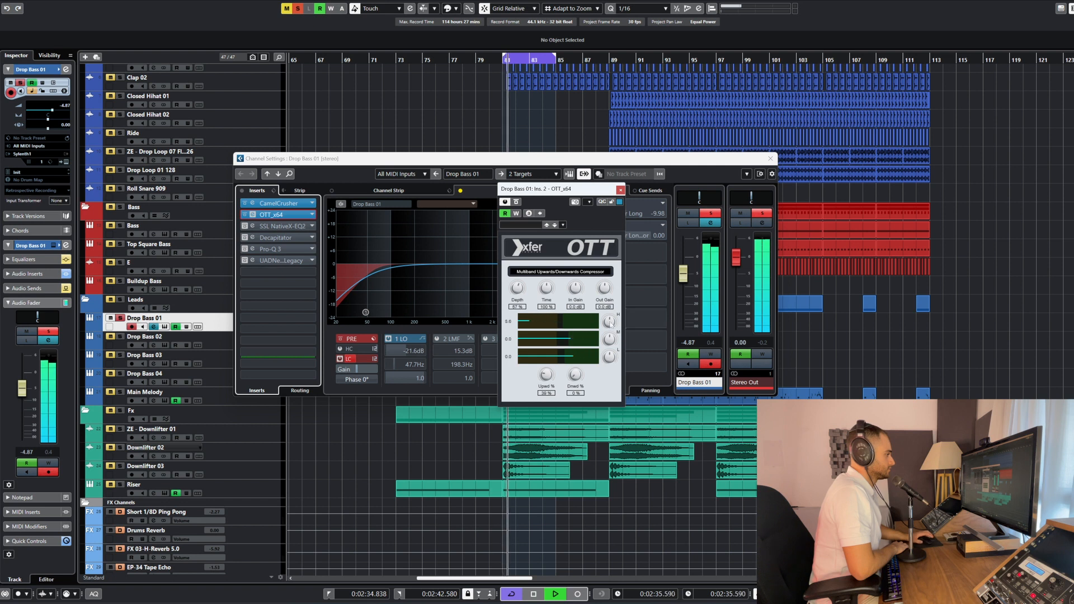
{"action": "left_click", "coordinate": [252, 226]}
{"action": "key", "text": "space"}
{"action": "left_click", "coordinate": [247, 226]}
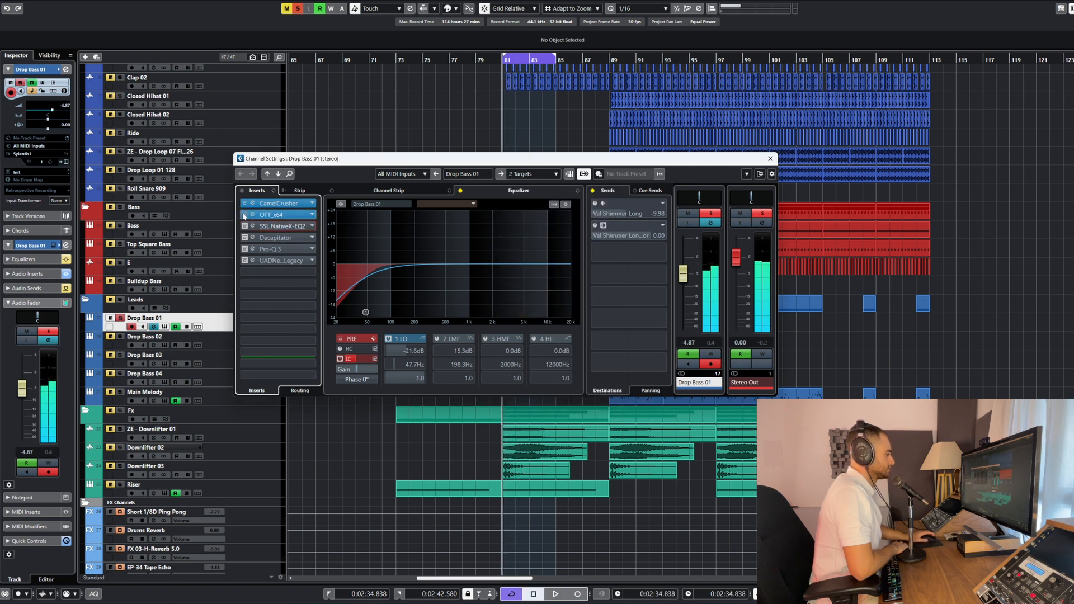
{"action": "left_click", "coordinate": [247, 226]}
{"action": "key", "text": "space"}
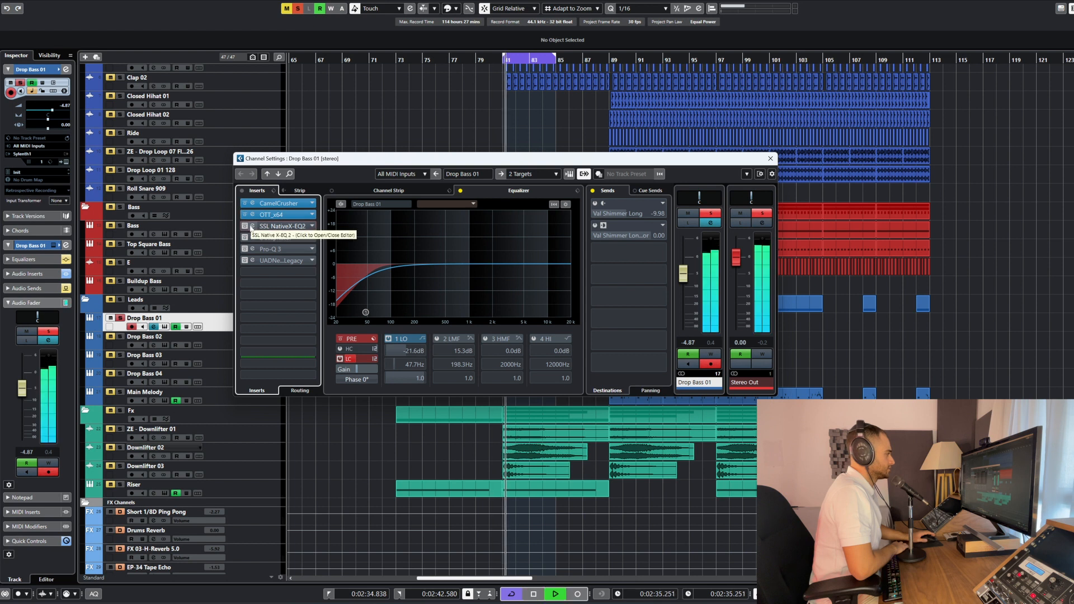
Activate the SSL Native X-EQ 2 and Decapitator inserts and view their settings during playback
{"action": "left_click", "coordinate": [253, 226]}
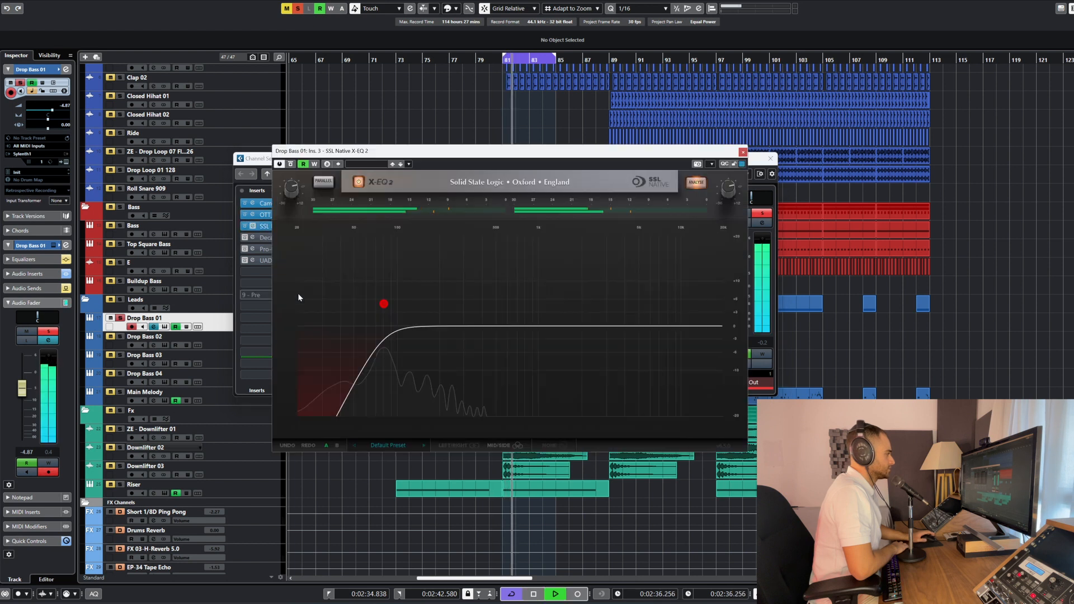
{"action": "left_click", "coordinate": [253, 226]}
{"action": "left_click", "coordinate": [253, 238]}
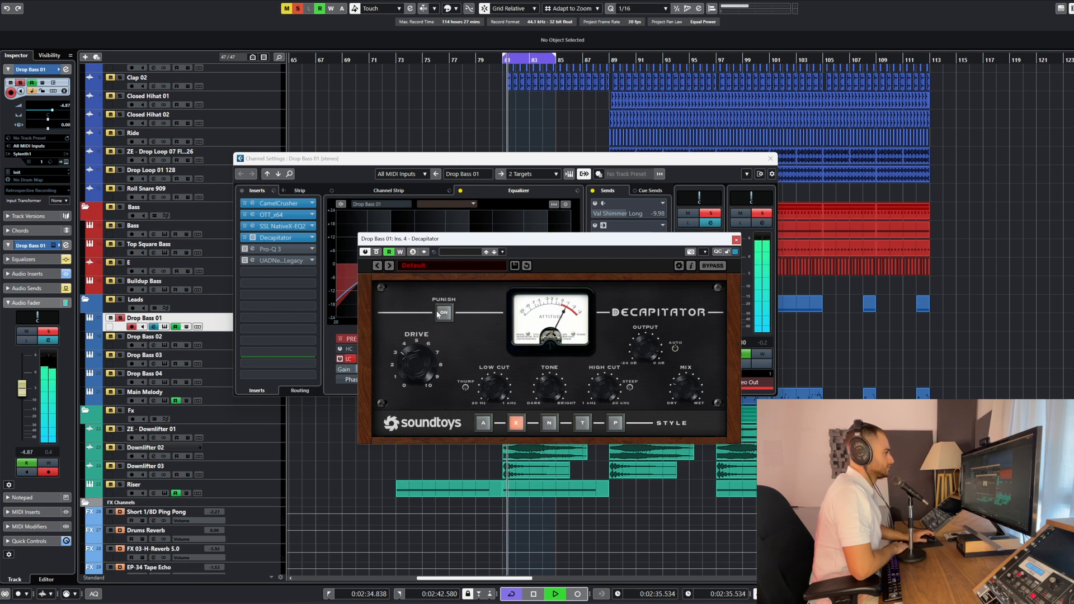
{"action": "key", "text": "space"}
Activate the Pro-Q 3 insert, view its low-cut curve during playback, and close its window
{"action": "left_click", "coordinate": [253, 249]}
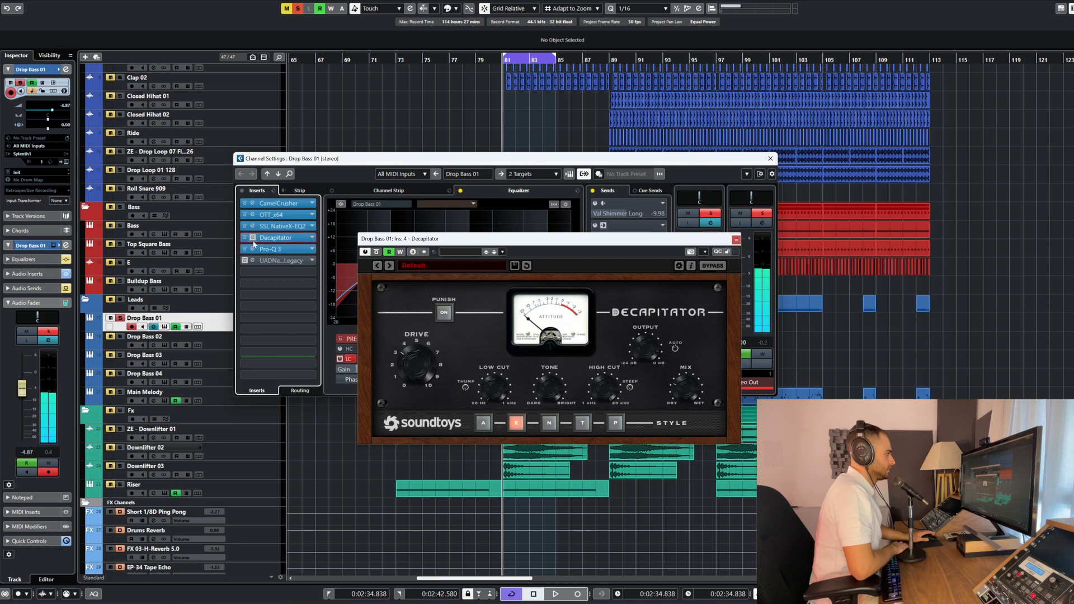
{"action": "left_click", "coordinate": [255, 250]}
{"action": "key", "text": "space"}
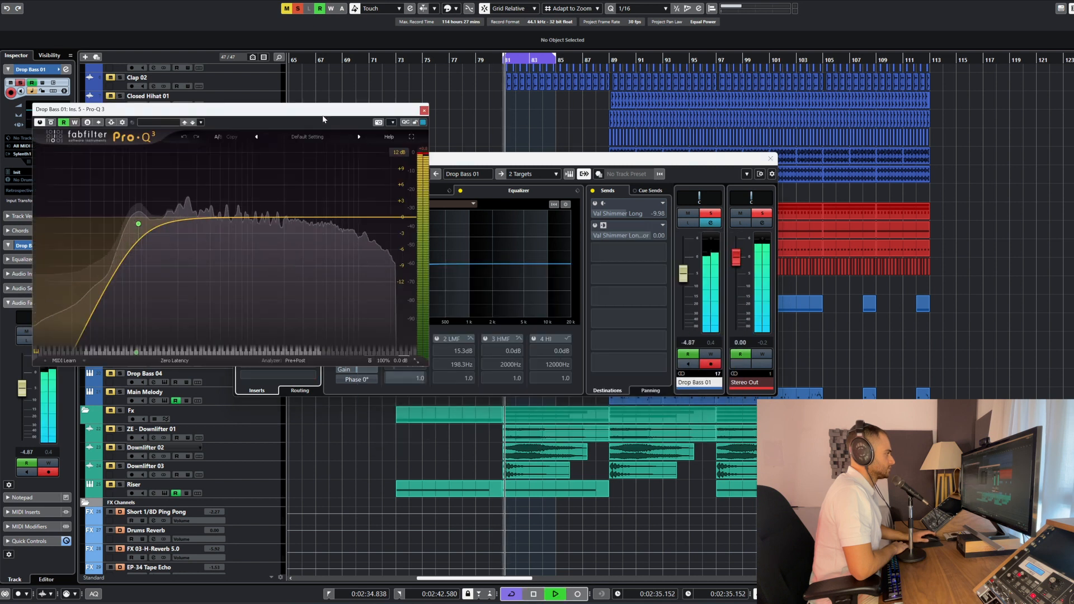
{"action": "left_click_drag", "start_coordinate": [378, 111], "coordinate": [560, 166]}
{"action": "left_click", "coordinate": [603, 167]}
{"action": "key", "text": "space"}
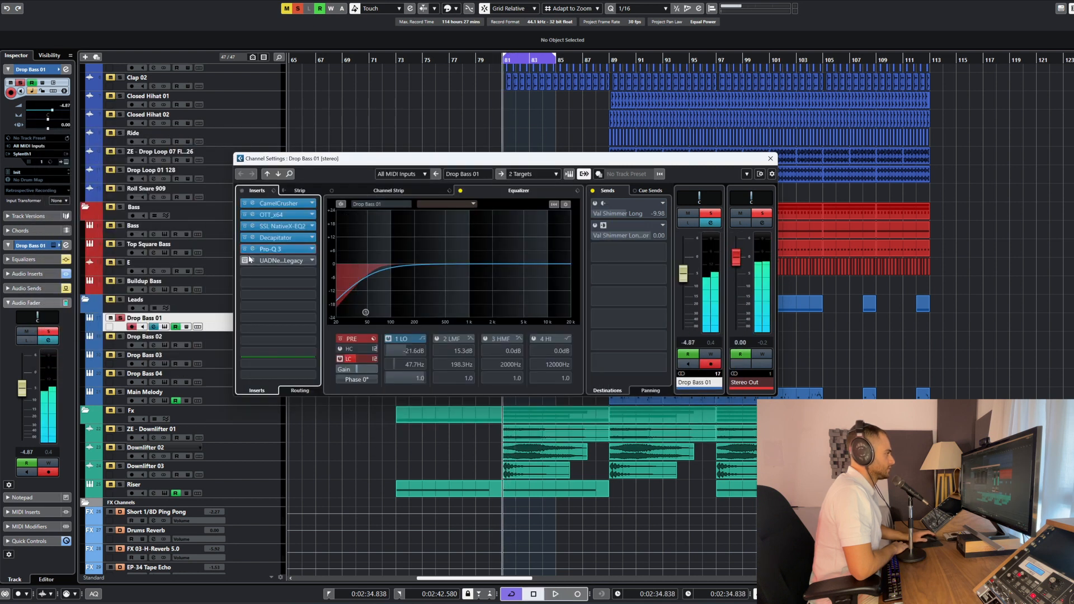
Activate the UAD Neve 88RS Legacy insert, audition the loop, and inspect its settings before closing it
{"action": "left_click", "coordinate": [247, 262]}
{"action": "left_click", "coordinate": [249, 261]}
{"action": "key", "text": "space"}
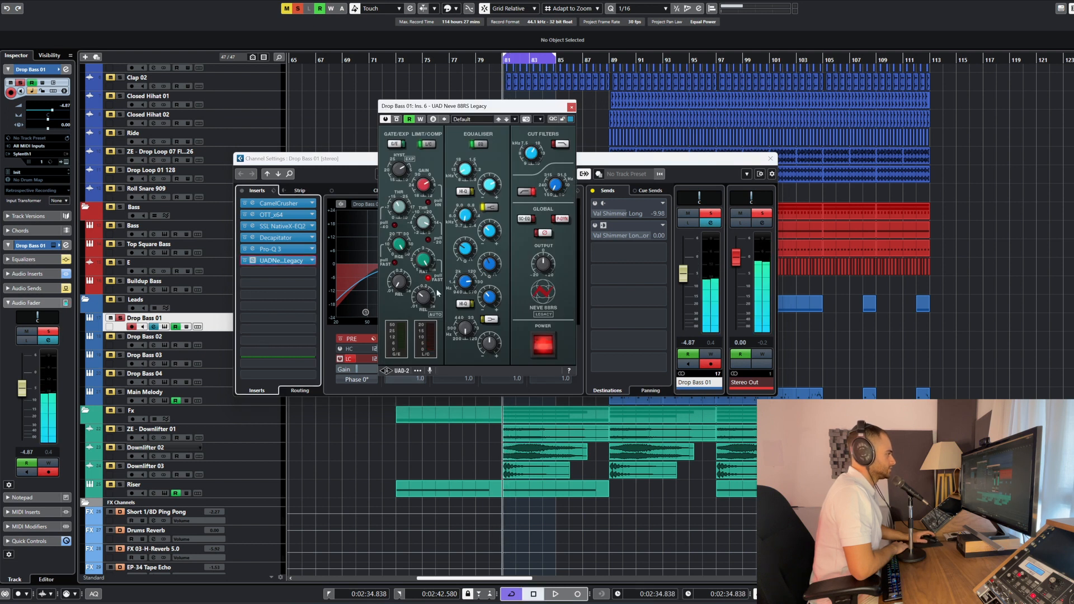
{"action": "left_click", "coordinate": [260, 263]}
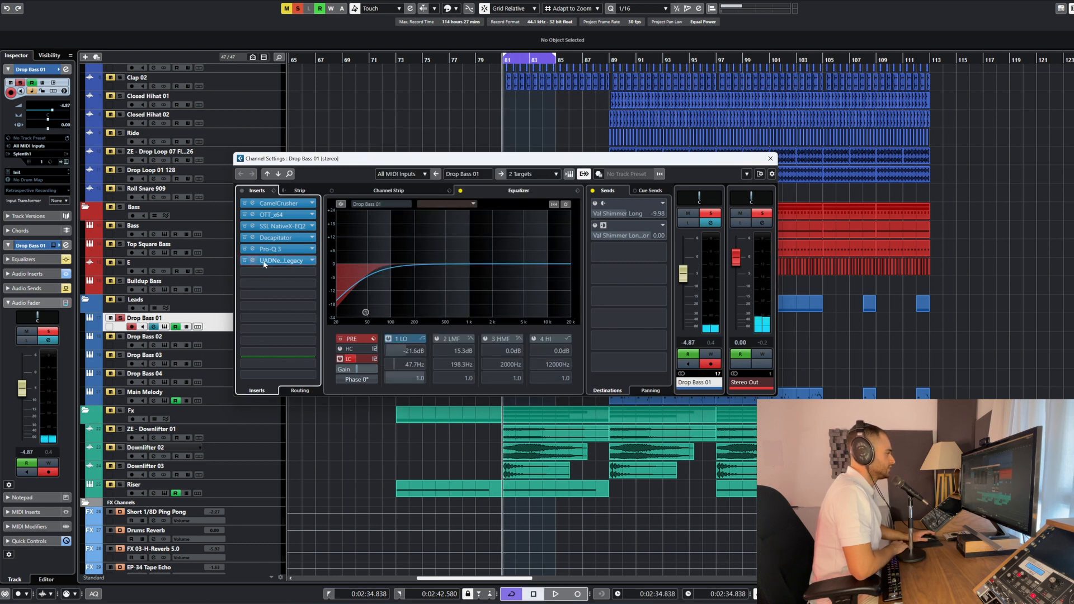
{"action": "left_click", "coordinate": [266, 262]}
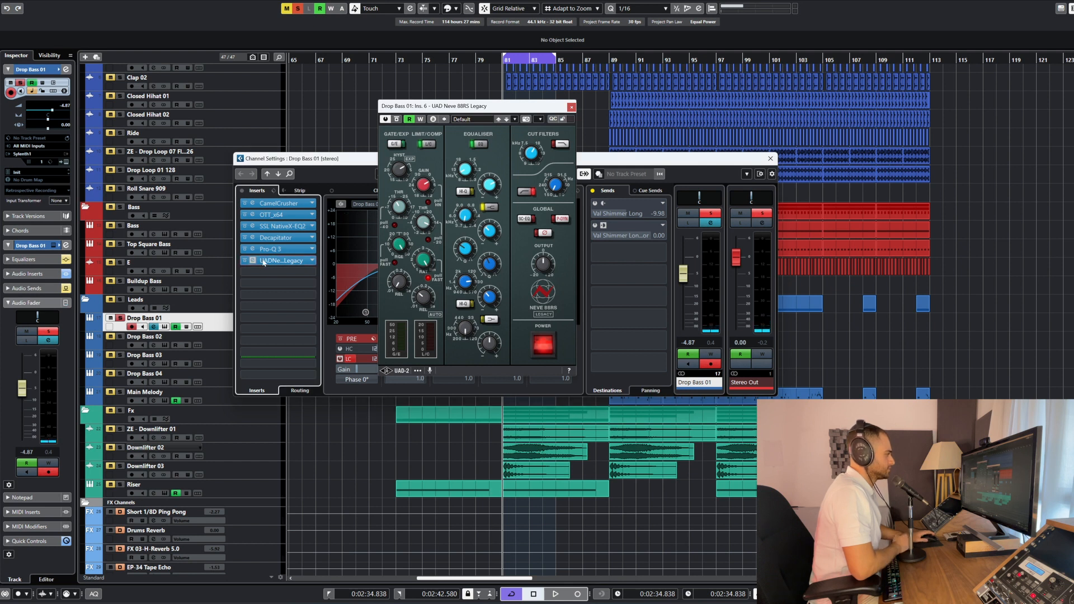
{"action": "left_click", "coordinate": [264, 262]}
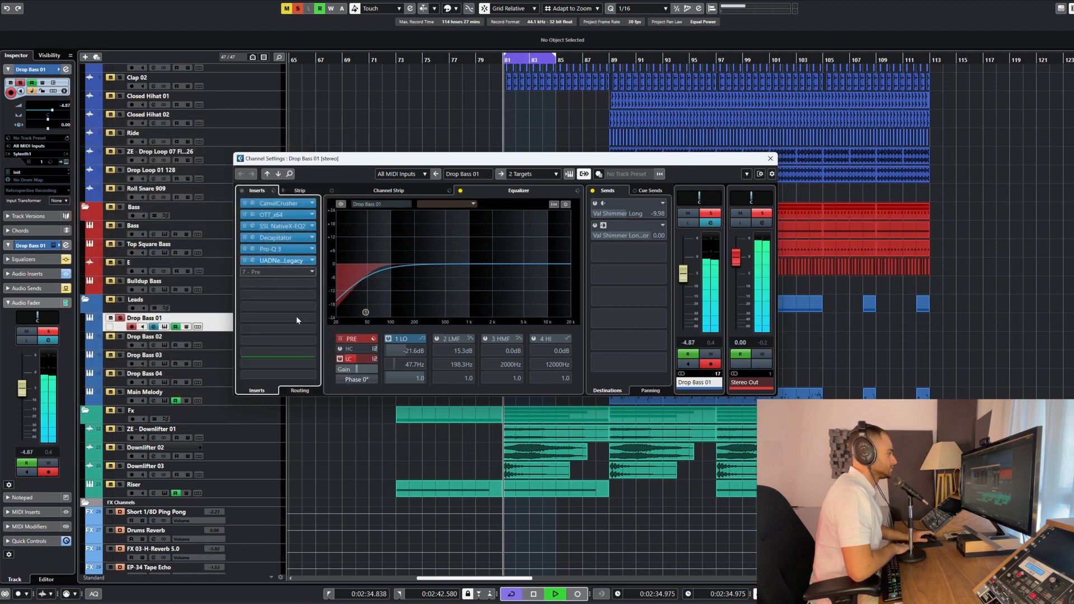
Re-enable Drop Bass 01's equalizer with the 1 LO band active, lift the bypass on its sends, and audition the loop
{"action": "left_click", "coordinate": [388, 338]}
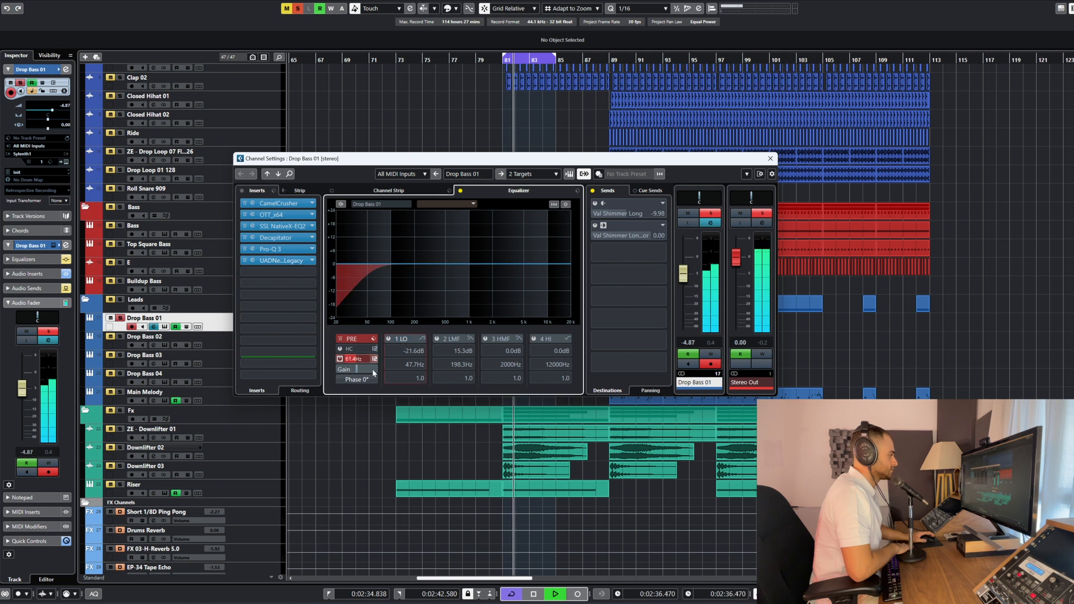
{"action": "left_click", "coordinate": [388, 338]}
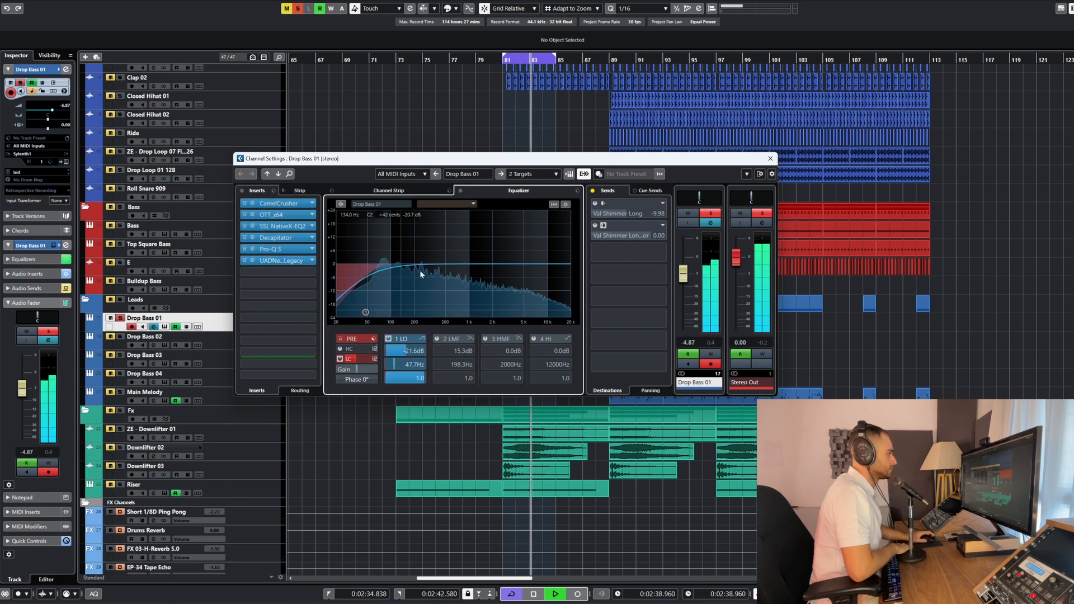
{"action": "key", "text": "space"}
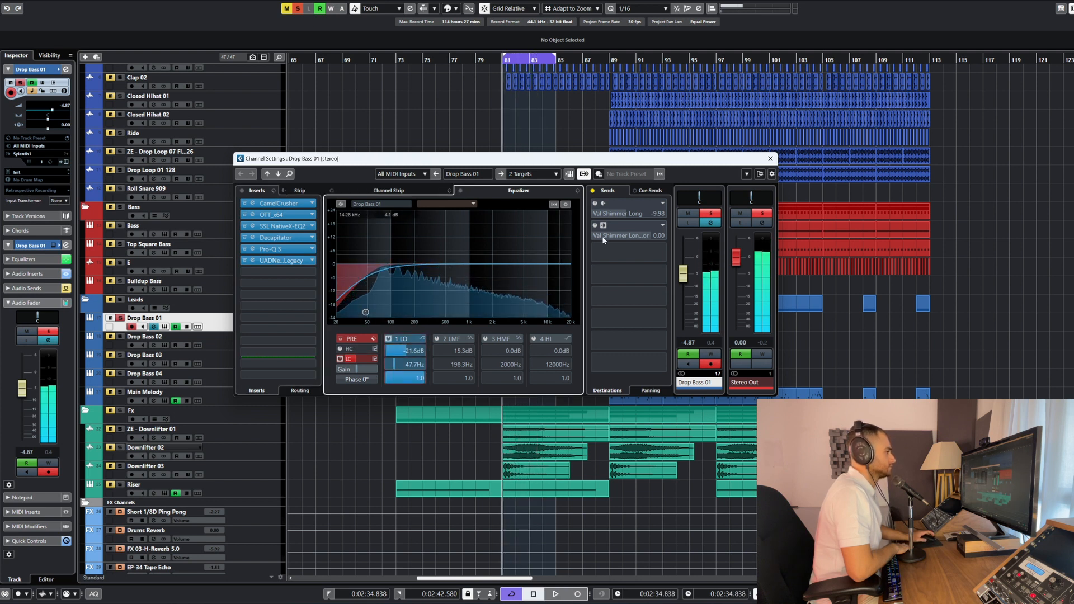
{"action": "left_click", "coordinate": [592, 190]}
{"action": "key", "text": "space"}
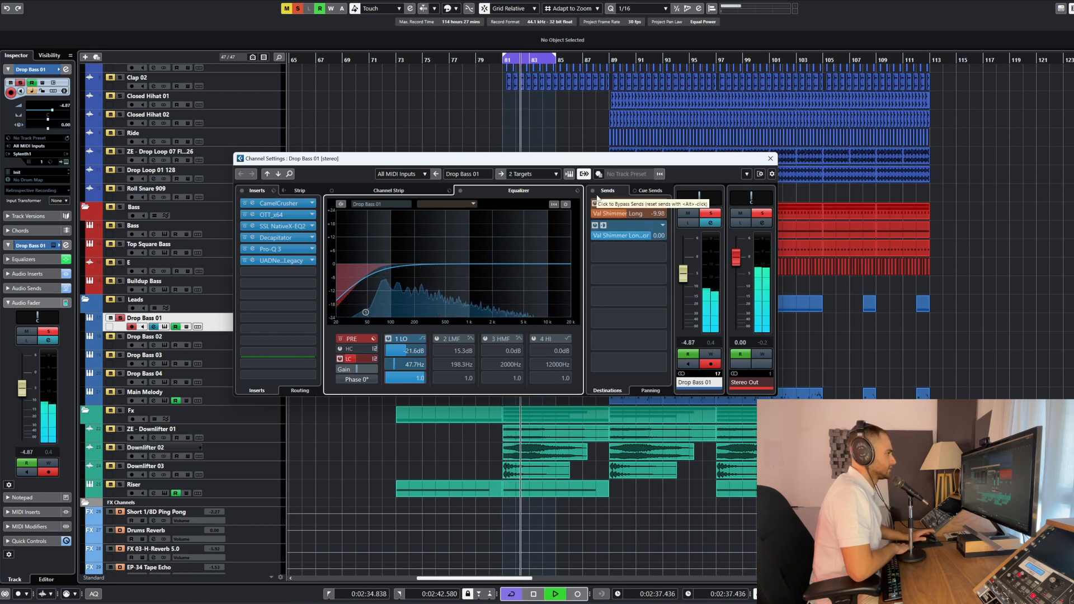
Inspect the Compressor insert on the Val Shimmer Long FX channel, close the windows, and stop playback
{"action": "left_click", "coordinate": [770, 159]}
{"action": "scroll", "coordinate": [513, 316], "scroll_direction": "down", "scroll_amount": 5}
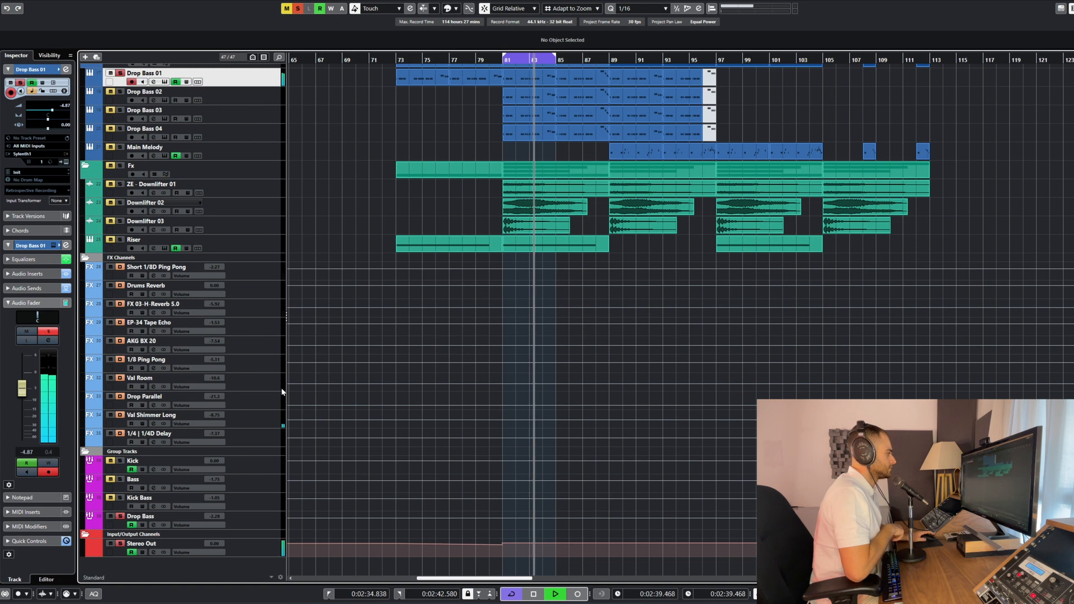
{"action": "left_click", "coordinate": [153, 423]}
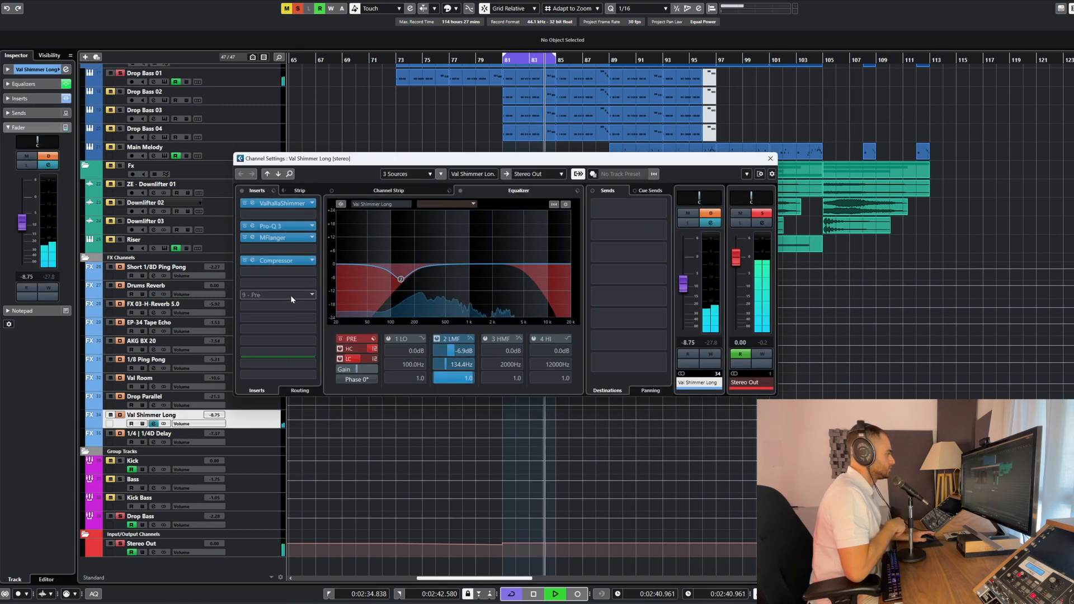
{"action": "left_click", "coordinate": [279, 260]}
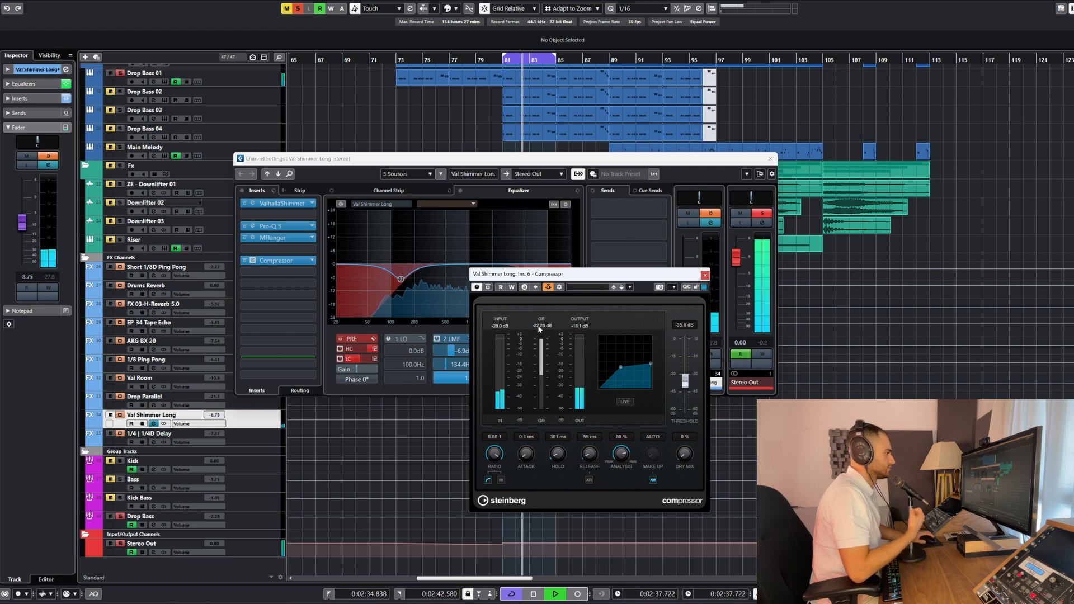
{"action": "left_click", "coordinate": [705, 275]}
{"action": "left_click", "coordinate": [770, 159]}
{"action": "scroll", "coordinate": [570, 337], "scroll_direction": "up", "scroll_amount": 6}
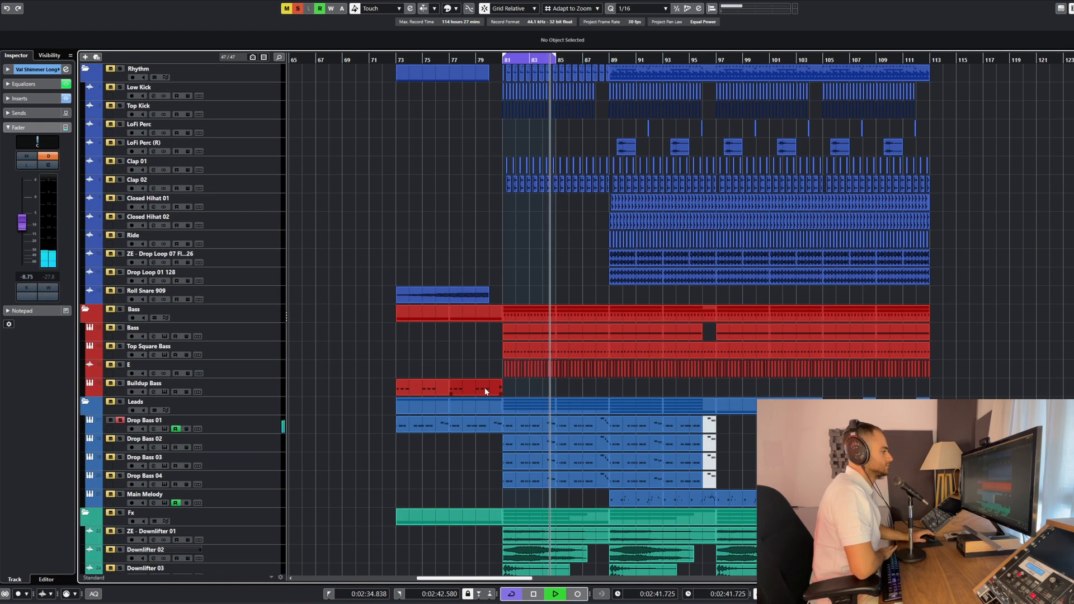
{"action": "key", "text": "space"}
Reopen Drop Bass 01's channel settings, show its Drop Bass output destination, and open the Drop Bass group channel
{"action": "key", "text": "h"}
{"action": "key", "text": "h"}
{"action": "key", "text": "h"}
{"action": "scroll", "coordinate": [470, 432], "scroll_direction": "down", "scroll_amount": 3}
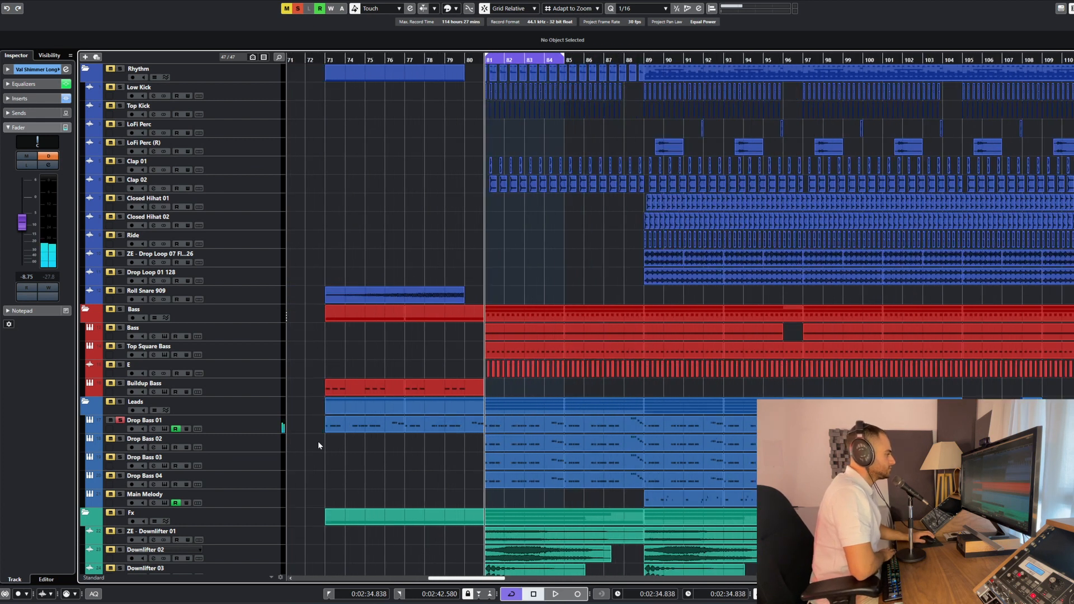
{"action": "left_click", "coordinate": [250, 433]}
{"action": "key", "text": "e"}
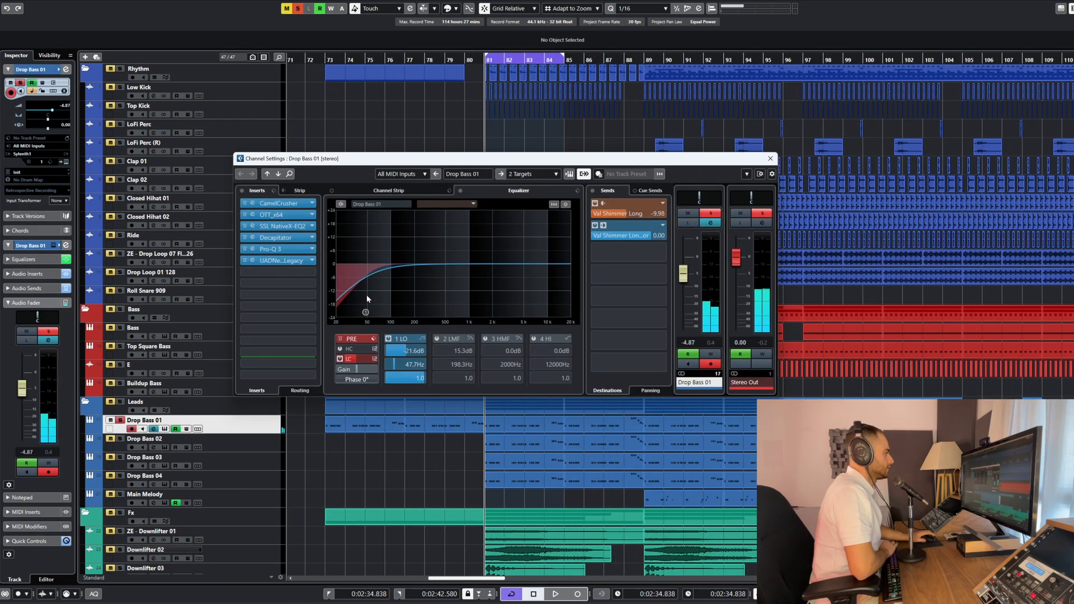
{"action": "left_click", "coordinate": [523, 174]}
{"action": "left_click", "coordinate": [546, 284]}
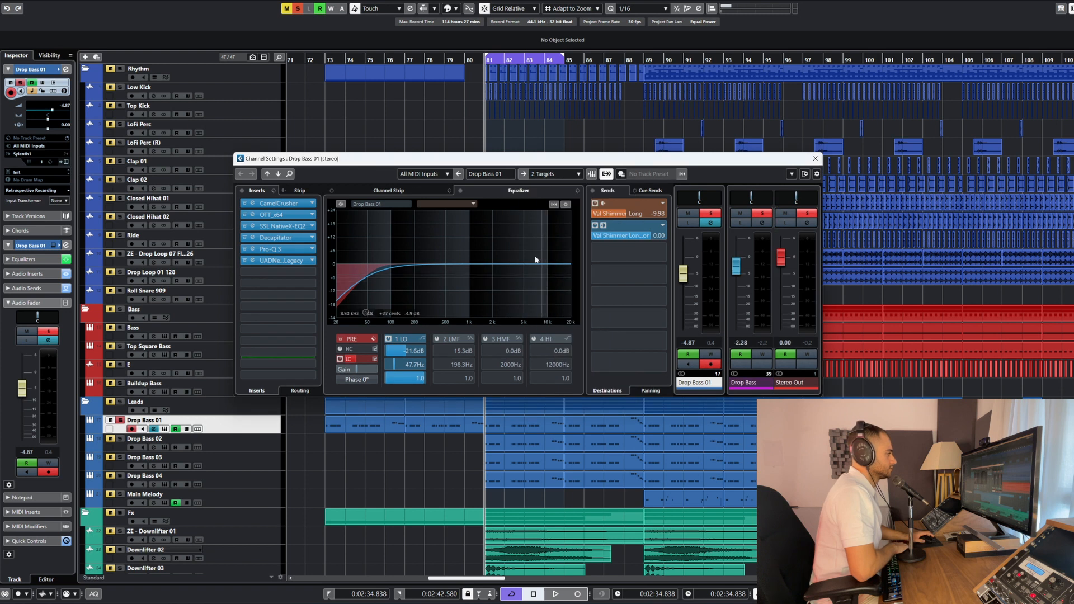
{"action": "left_click", "coordinate": [751, 223]}
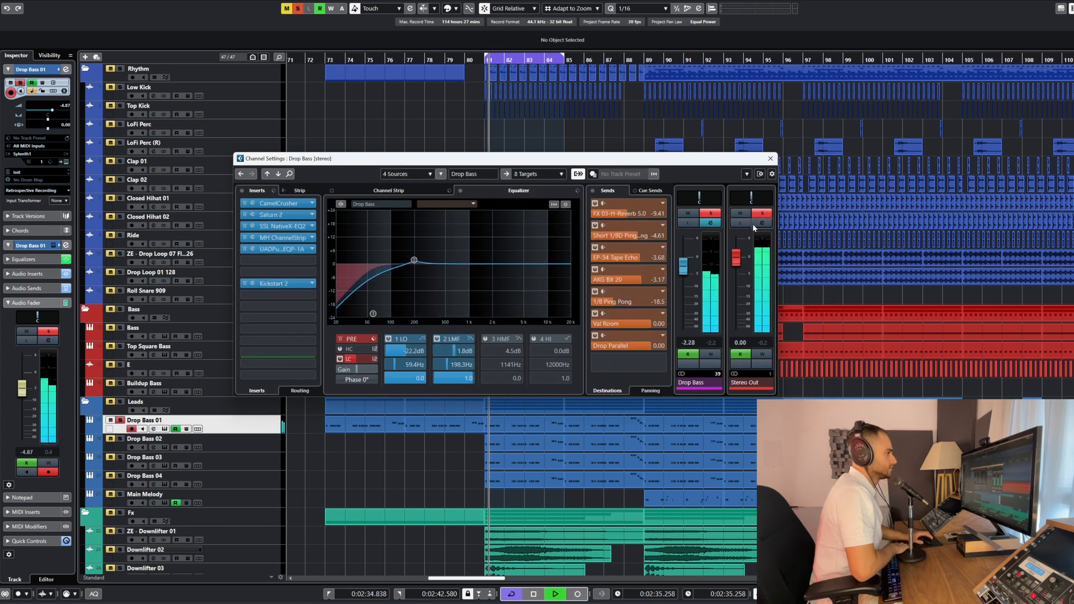
Bypass the Drop Bass group's inserts except Kickstart 2, reactivate CamelCrusher, and view its settings during playback
{"action": "left_click", "coordinate": [242, 191]}
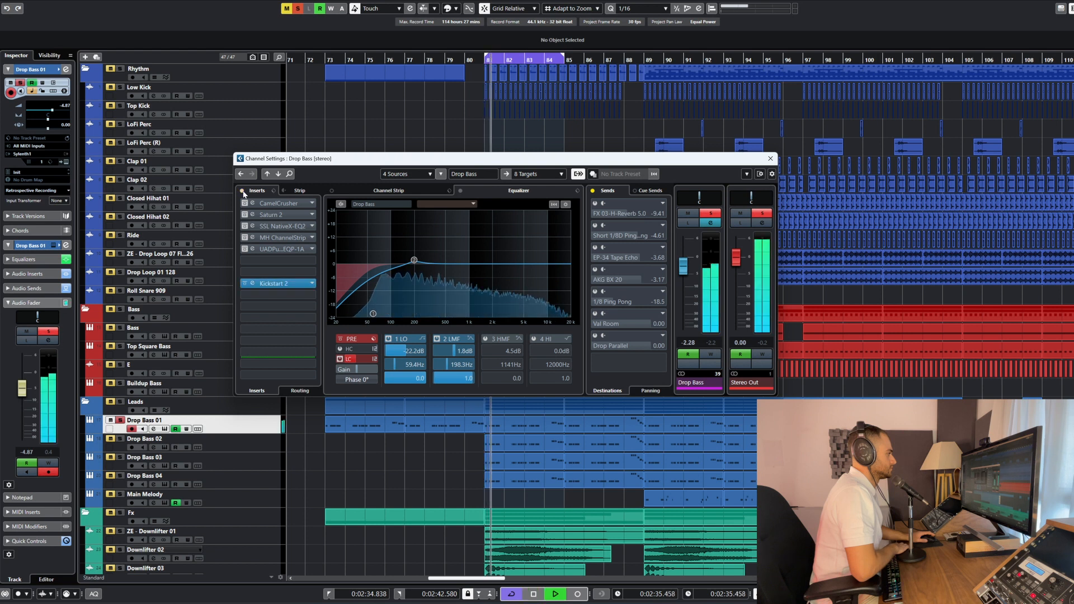
{"action": "left_click", "coordinate": [278, 203]}
{"action": "left_click", "coordinate": [250, 177]}
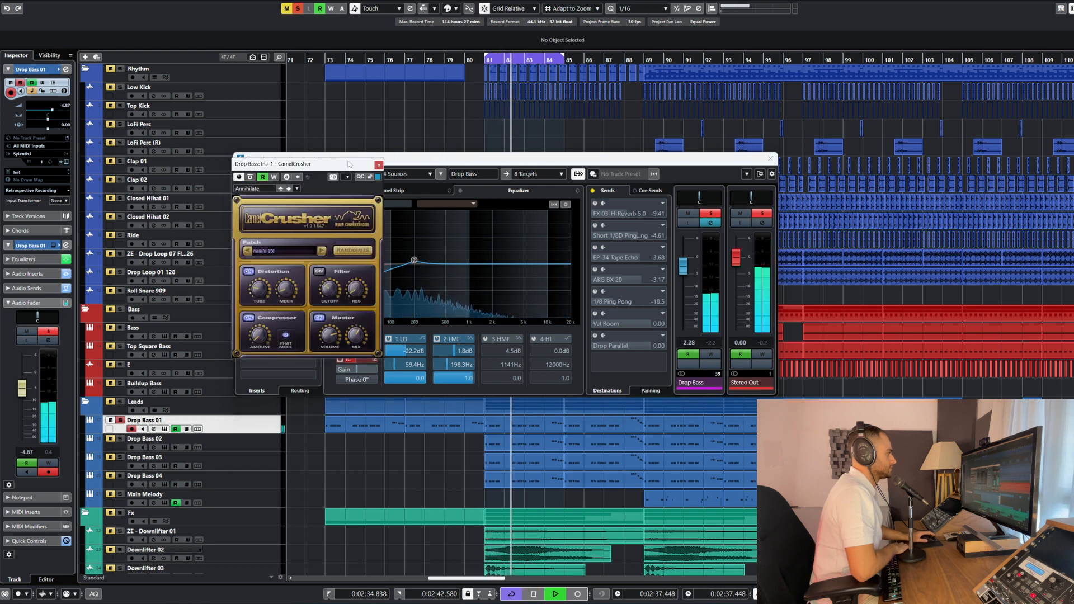
{"action": "left_click", "coordinate": [378, 165]}
Activate the Saturn 2 insert on the Drop Bass group and open its settings
{"action": "left_click", "coordinate": [245, 215]}
{"action": "left_click", "coordinate": [265, 217]}
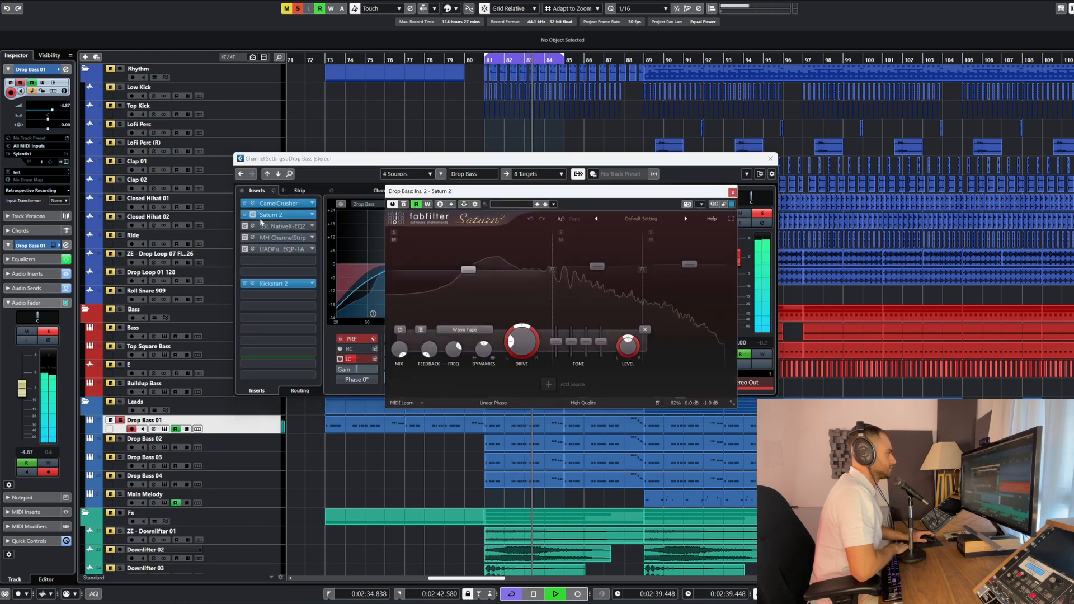
Activate the SSL Native X-EQ 2 insert on the Drop Bass group and view its EQ curve during playback
{"action": "left_click", "coordinate": [256, 226]}
{"action": "left_click", "coordinate": [255, 227]}
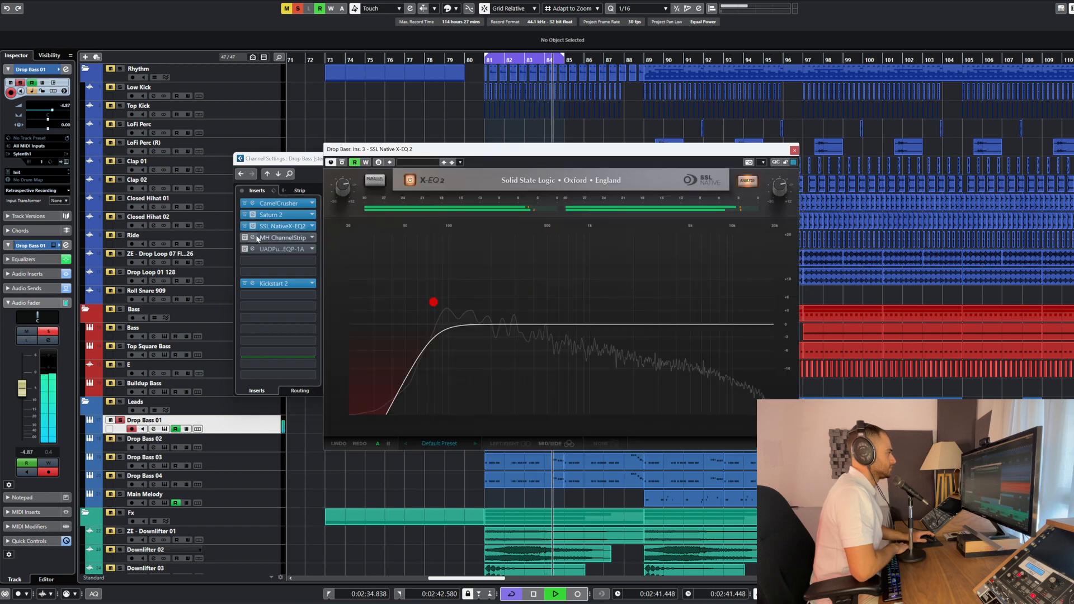
{"action": "left_click", "coordinate": [253, 216]}
{"action": "left_click", "coordinate": [255, 227]}
Activate the Drop Bass group's MH ChannelStrip and UAD Pultec EQP-1A inserts, view their settings during playback, and close both windows
{"action": "left_click", "coordinate": [244, 237]}
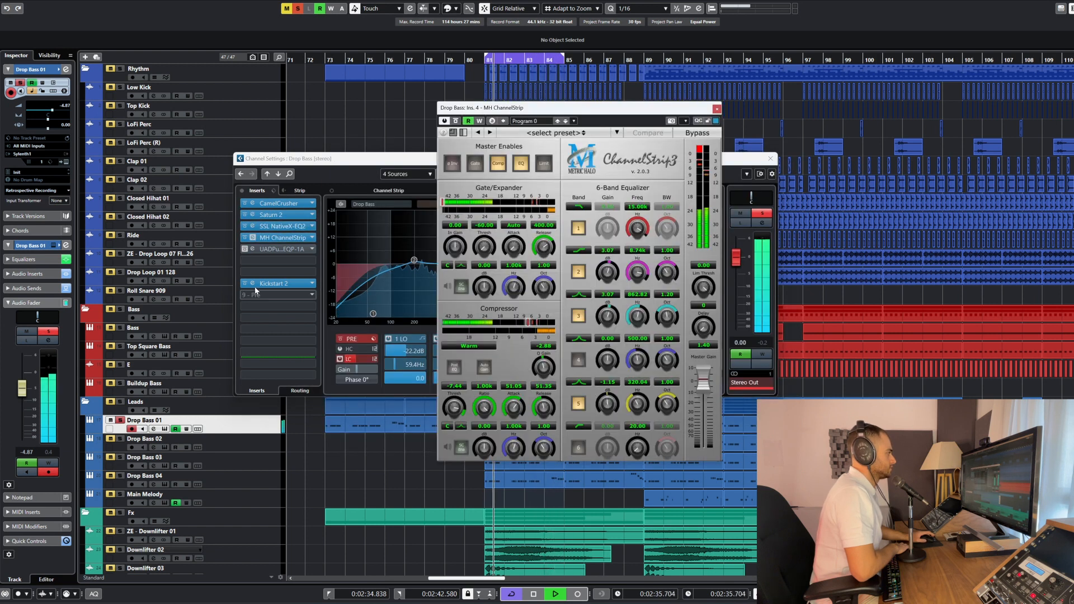
{"action": "left_click", "coordinate": [245, 249]}
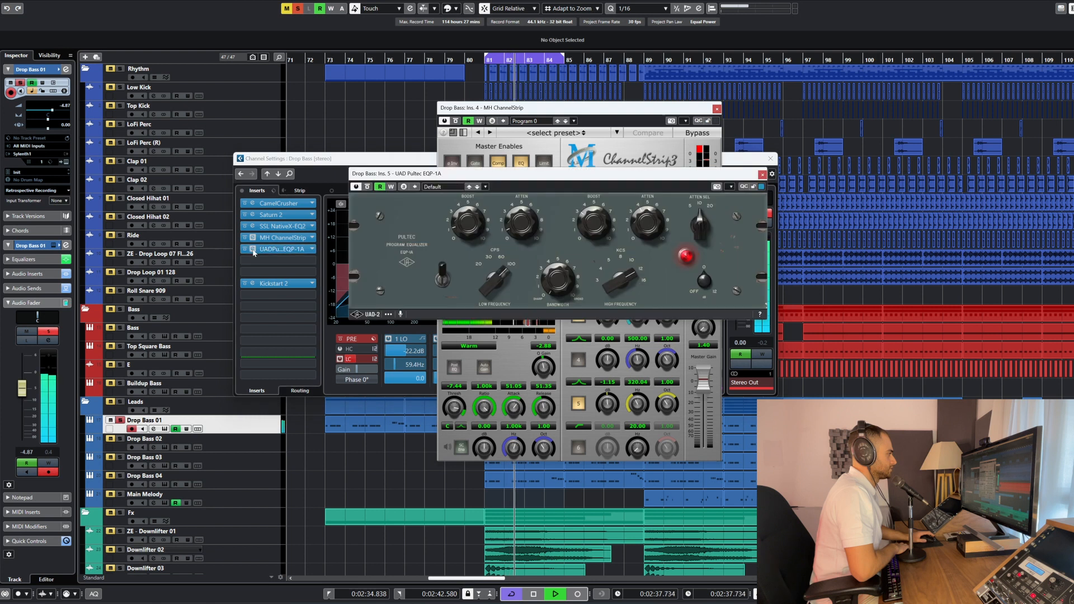
{"action": "left_click", "coordinate": [266, 238]}
{"action": "left_click", "coordinate": [269, 249]}
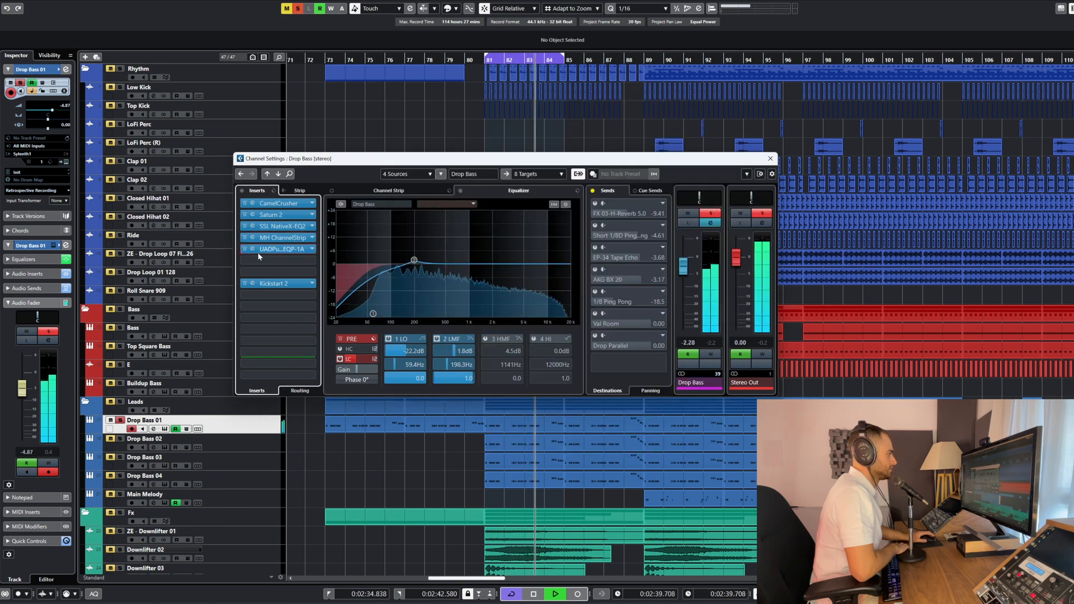
Stop playback, review the UAD Pultec EQP-1A settings on the Drop Bass group, and close the plug-in window
{"action": "key", "text": "space"}
{"action": "left_click", "coordinate": [268, 249]}
{"action": "left_click", "coordinate": [245, 283]}
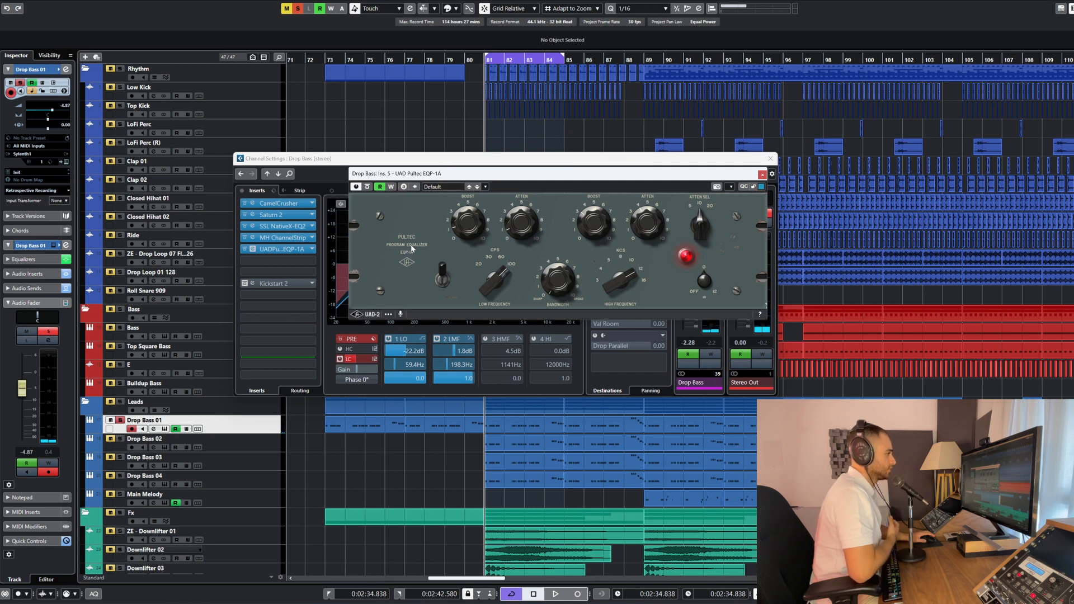
{"action": "left_click", "coordinate": [760, 174]}
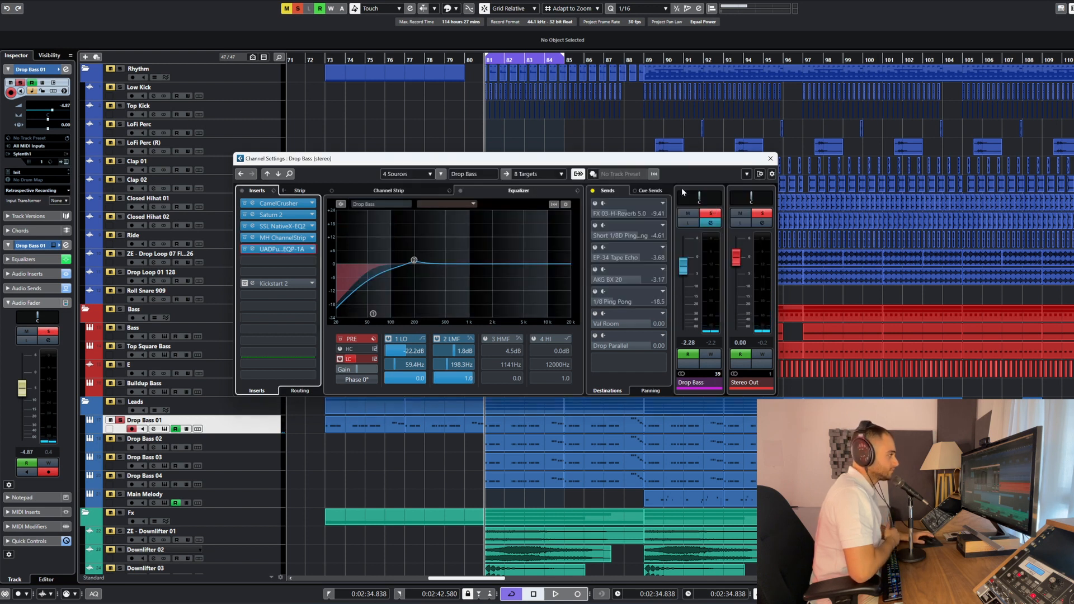
Activate all sends on the Drop Bass group and audition the processed sound
{"action": "left_click", "coordinate": [594, 192]}
{"action": "key", "text": "space"}
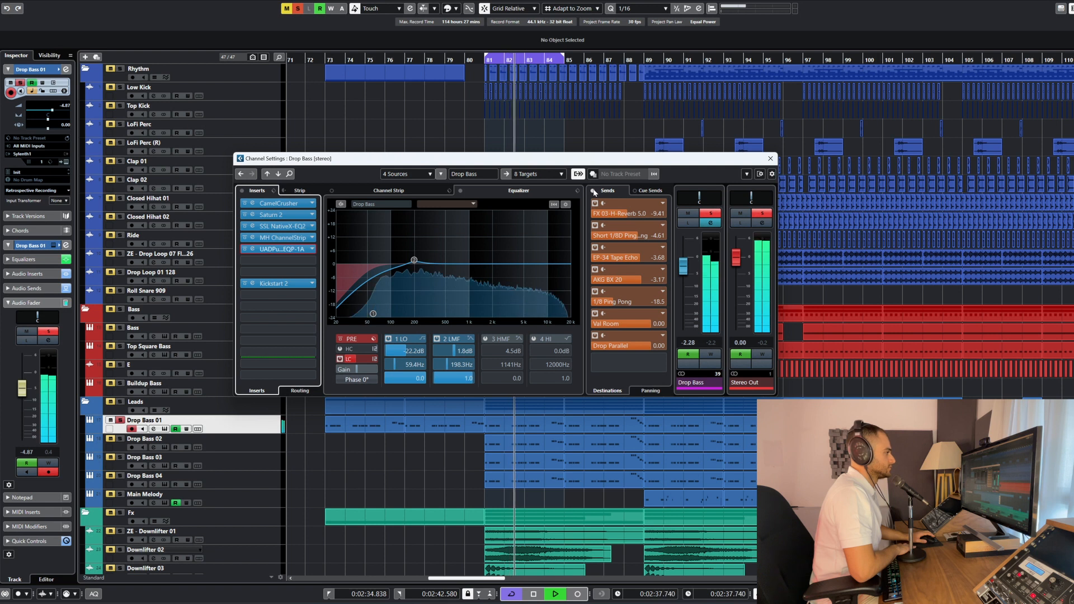
{"action": "key", "text": "space"}
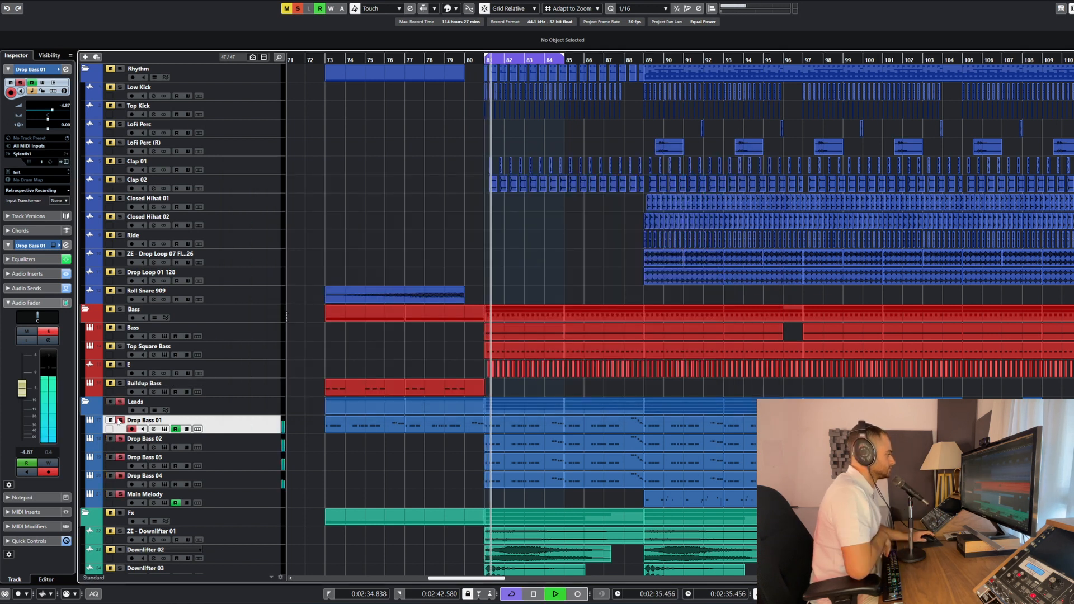
{"action": "key", "text": "space"}
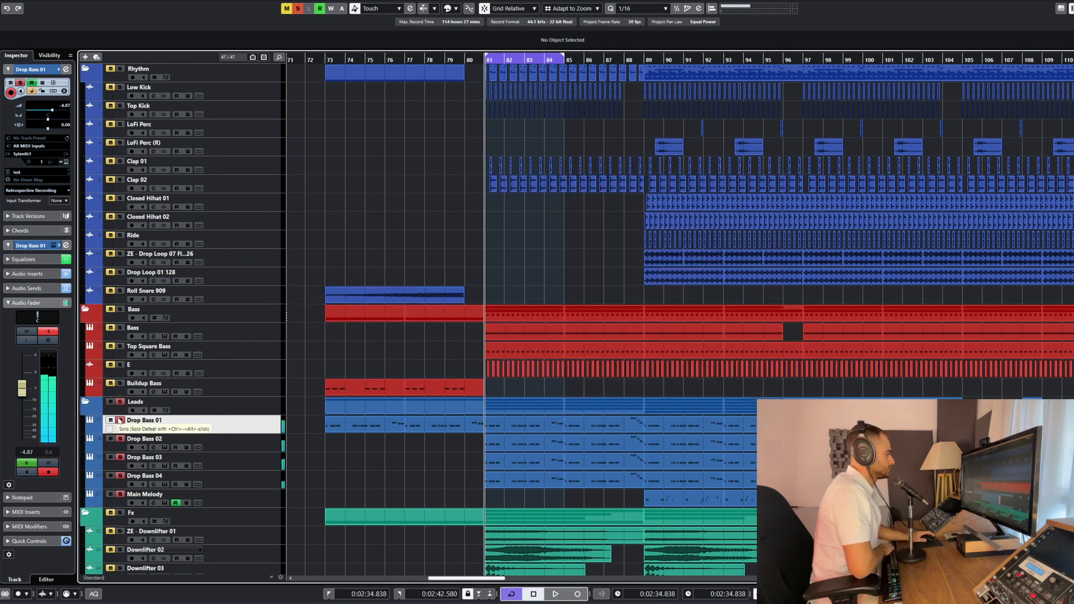
Extend the playback loop back to bar 73 and start playback from there
{"action": "left_click", "coordinate": [327, 59], "text": "ctrl"}
{"action": "left_click", "coordinate": [328, 60]}
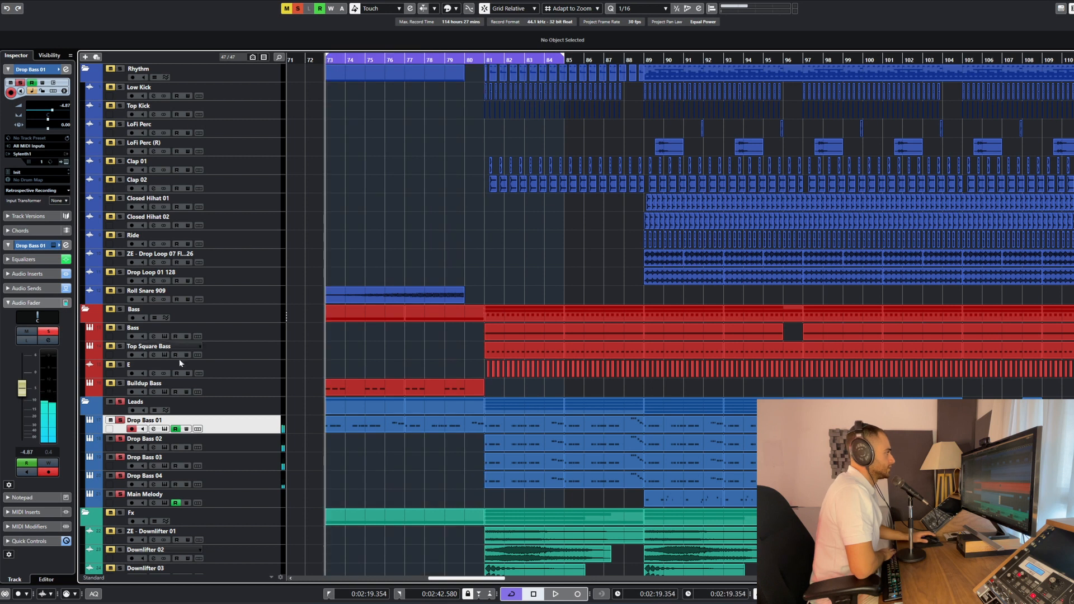
{"action": "key", "text": "space"}
Show Drop Bass 01's Sylenth1 filter movement during playback, deactivate all solos, and close the instrument window
{"action": "left_click", "coordinate": [153, 429]}
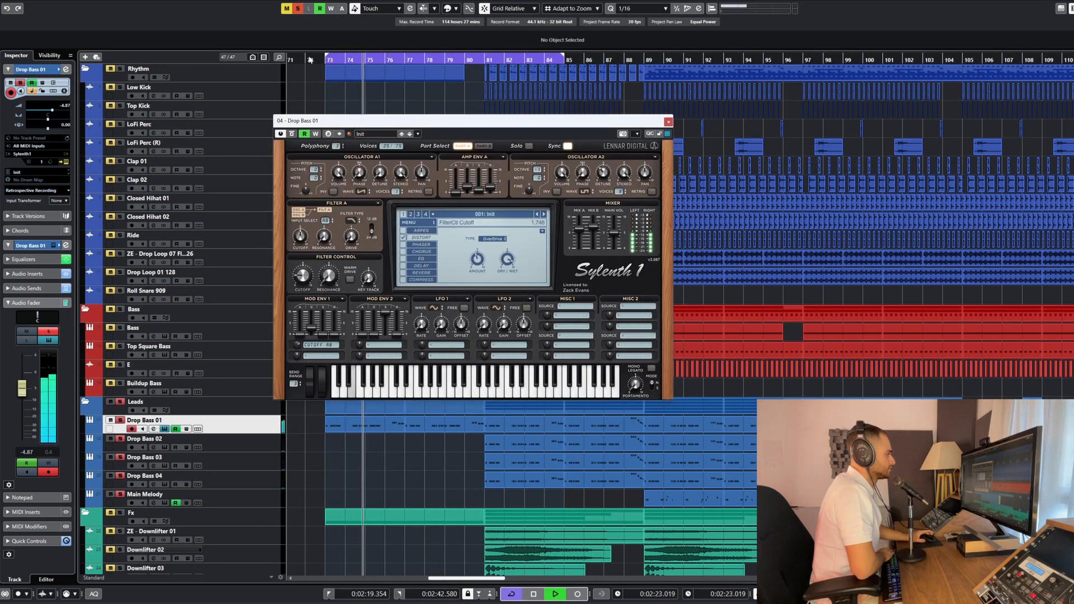
{"action": "left_click", "coordinate": [298, 8]}
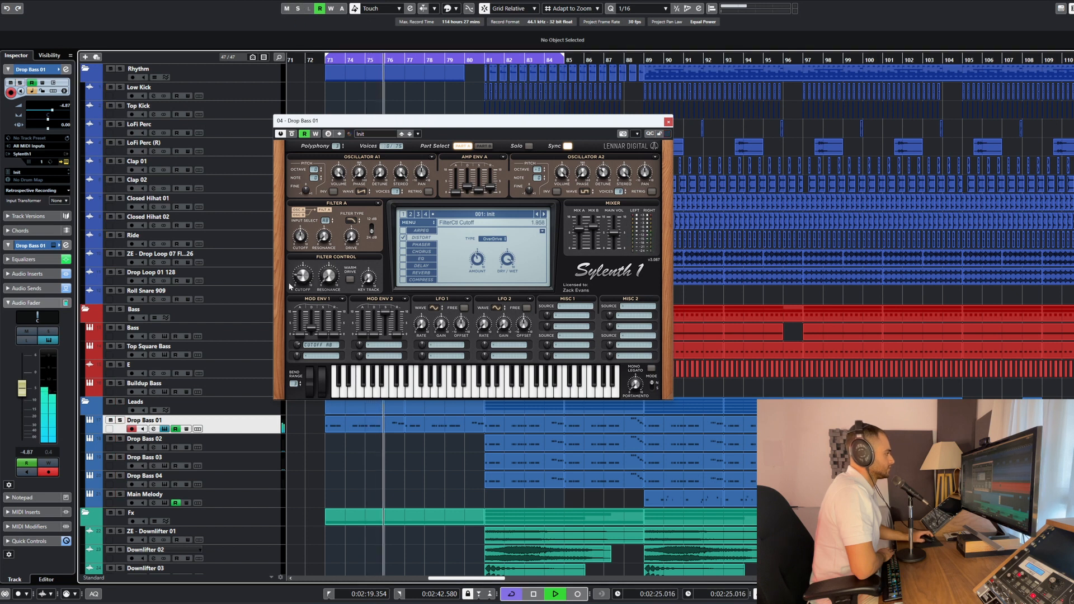
{"action": "left_click", "coordinate": [668, 122]}
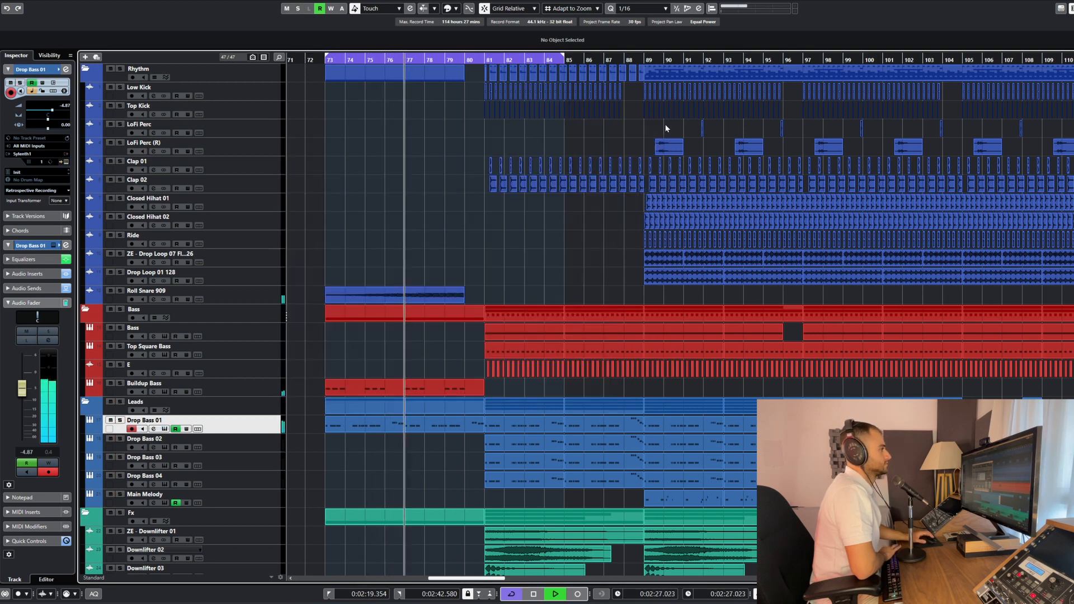
Set the playback loop to bars 81 to 85, play the full mix from its start, and stop playback
{"action": "left_click", "coordinate": [485, 61], "text": "ctrl"}
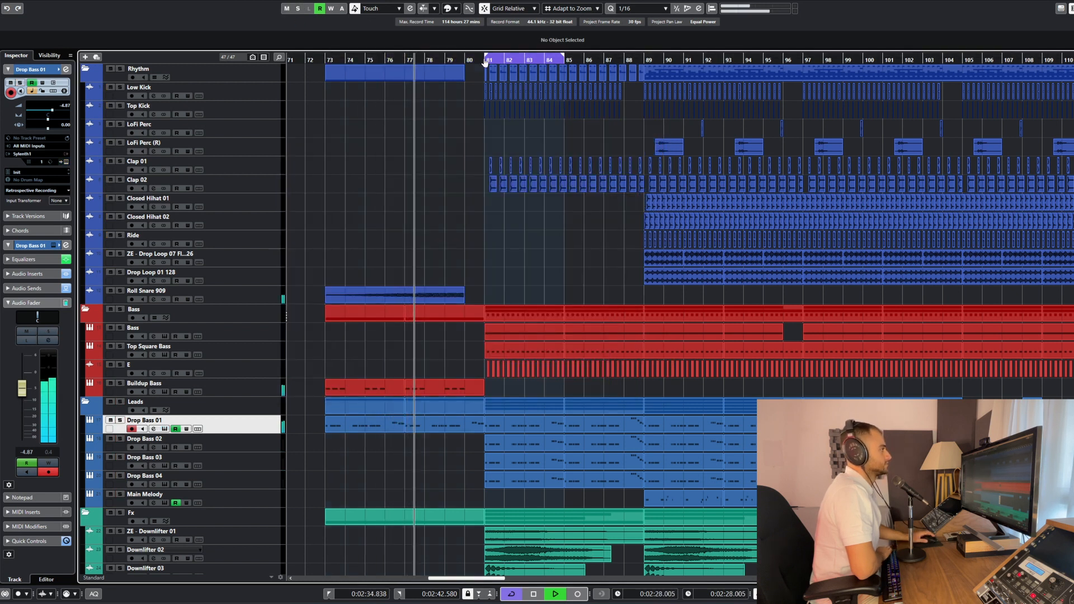
{"action": "left_click", "coordinate": [567, 60], "text": "ctrl"}
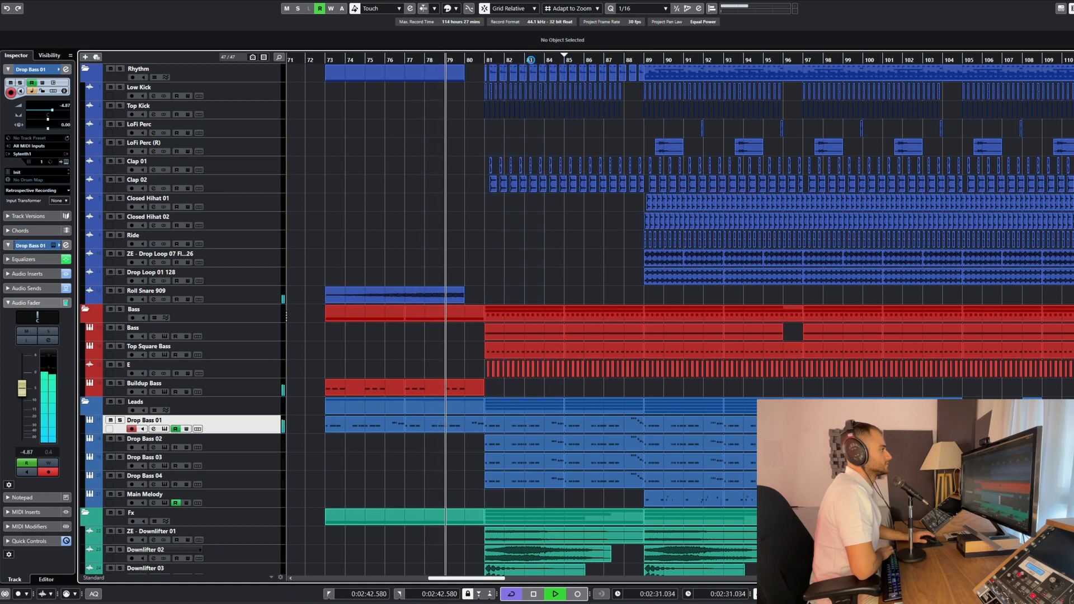
{"action": "left_click", "coordinate": [486, 60], "text": "ctrl"}
{"action": "key", "text": "KP_1"}
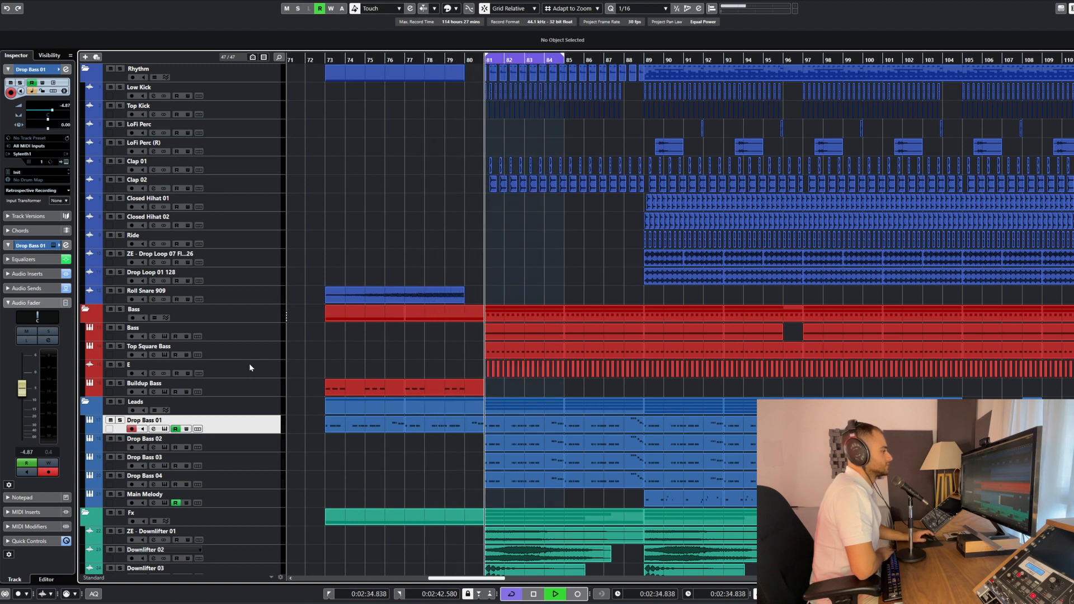
{"action": "scroll", "coordinate": [429, 383], "scroll_direction": "right", "scroll_amount": 2}
{"action": "key", "text": "space"}
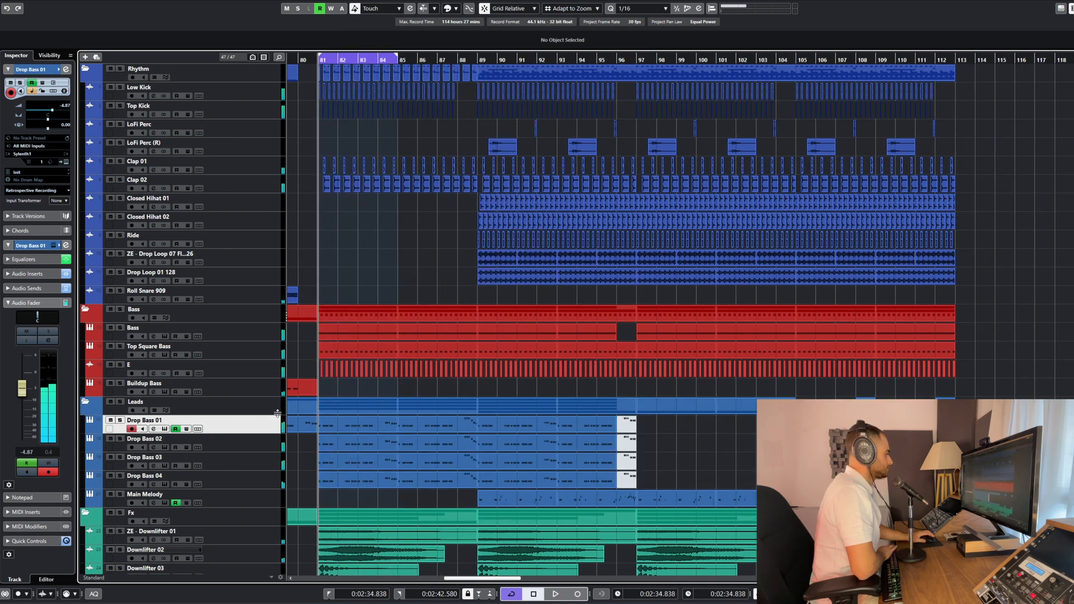
Audition Drop Bass 01 and Drop Bass 02 one after the other in solo from bar 81, and stop playback
{"action": "scroll", "coordinate": [277, 412], "scroll_direction": "left", "scroll_amount": 1}
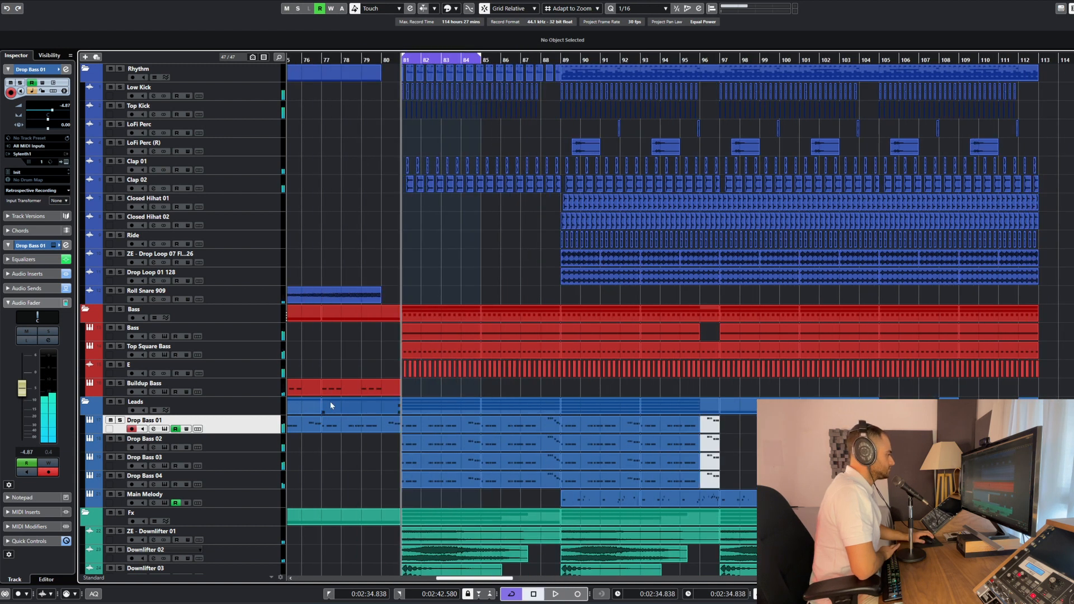
{"action": "left_click", "coordinate": [120, 420]}
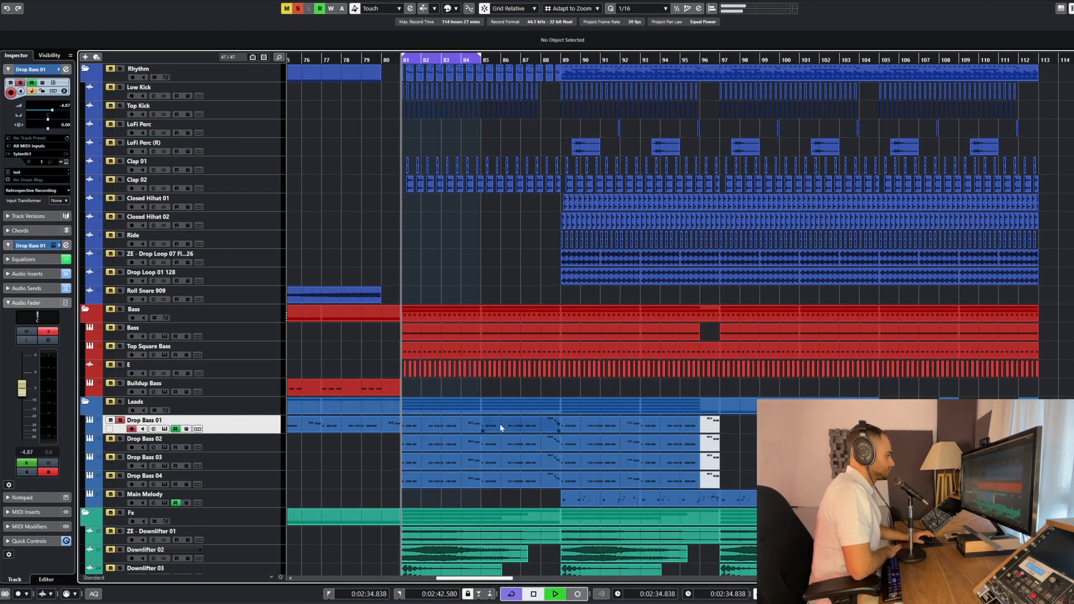
{"action": "scroll", "coordinate": [361, 421], "scroll_direction": "down", "scroll_amount": 3}
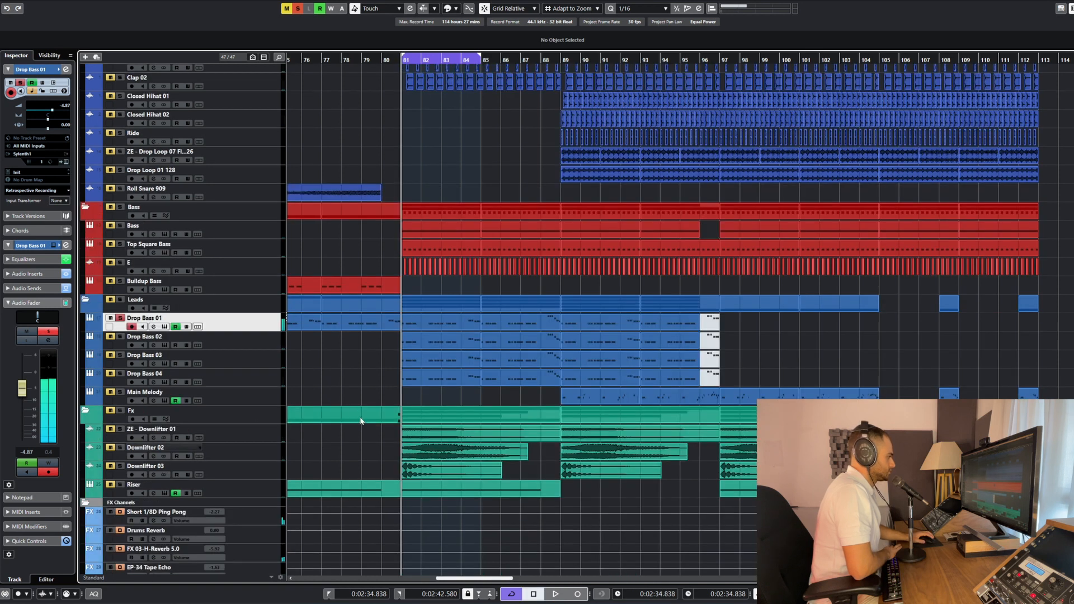
{"action": "left_click", "coordinate": [267, 339]}
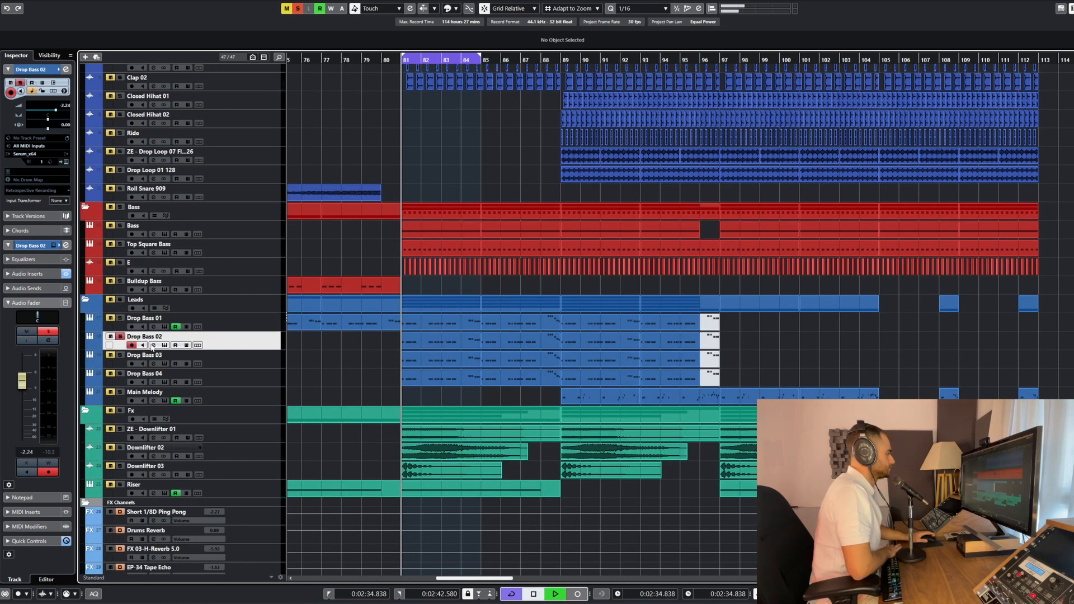
{"action": "key", "text": "space"}
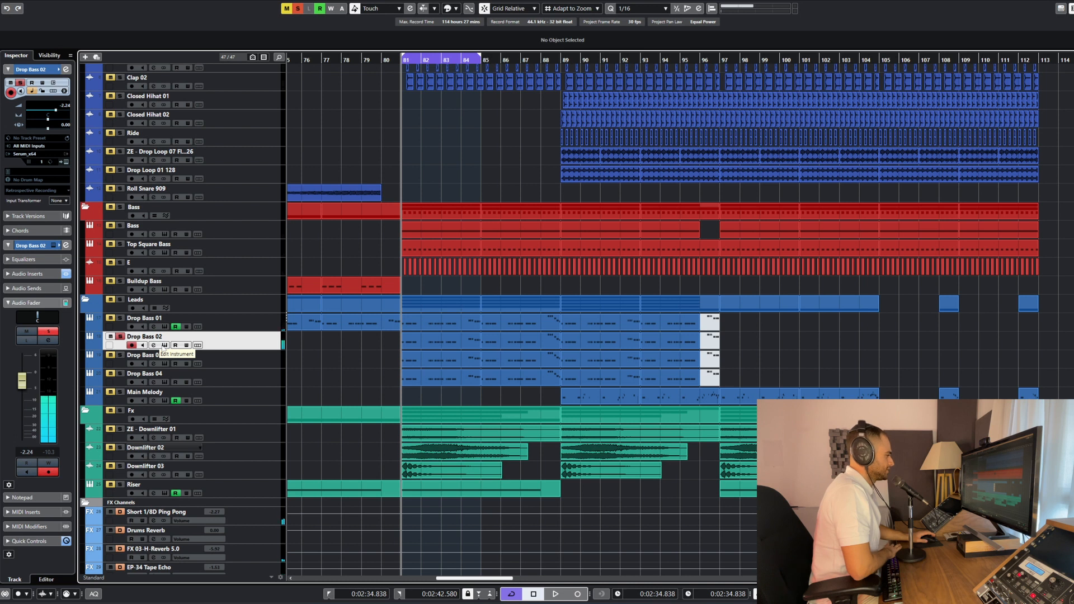
Open Drop Bass 02's channel settings and compare its sound routed to Stereo Out with the output set back to Drop Bass
{"action": "left_click", "coordinate": [154, 345]}
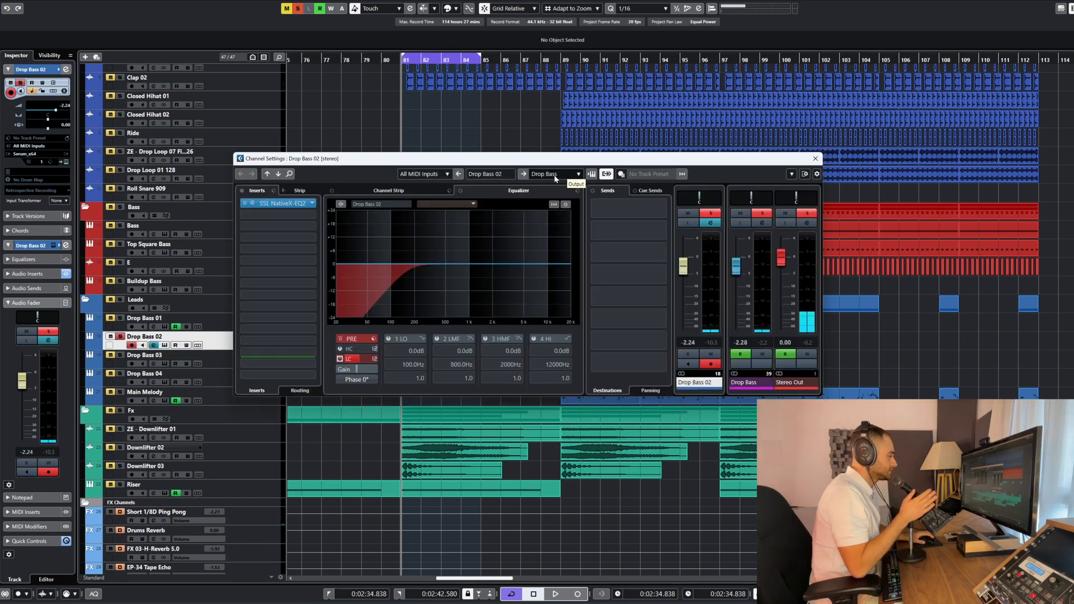
{"action": "left_click", "coordinate": [554, 175]}
{"action": "left_click", "coordinate": [559, 219]}
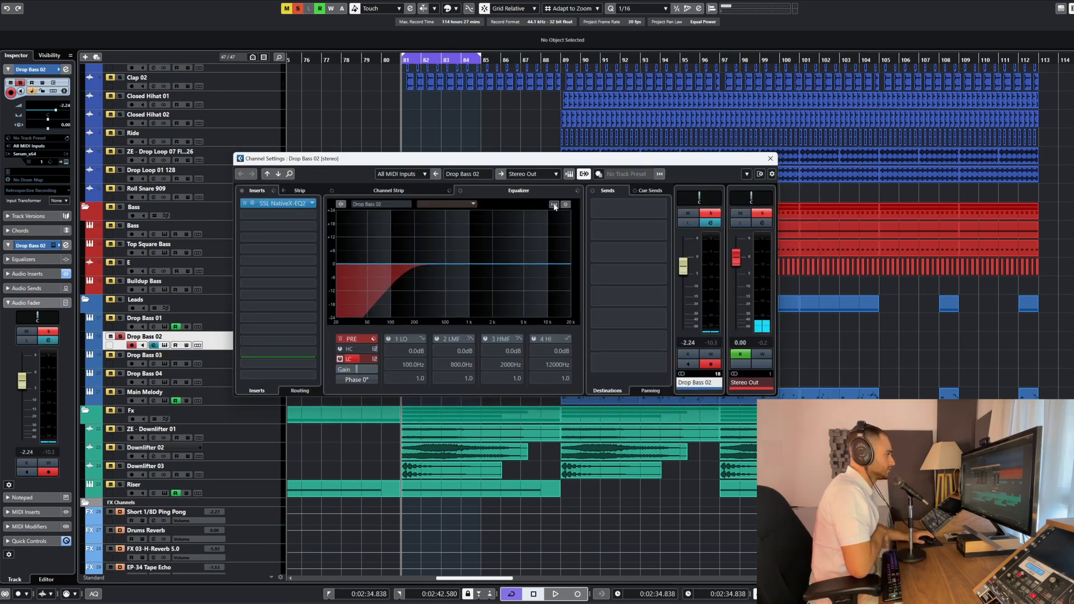
{"action": "key", "text": "space"}
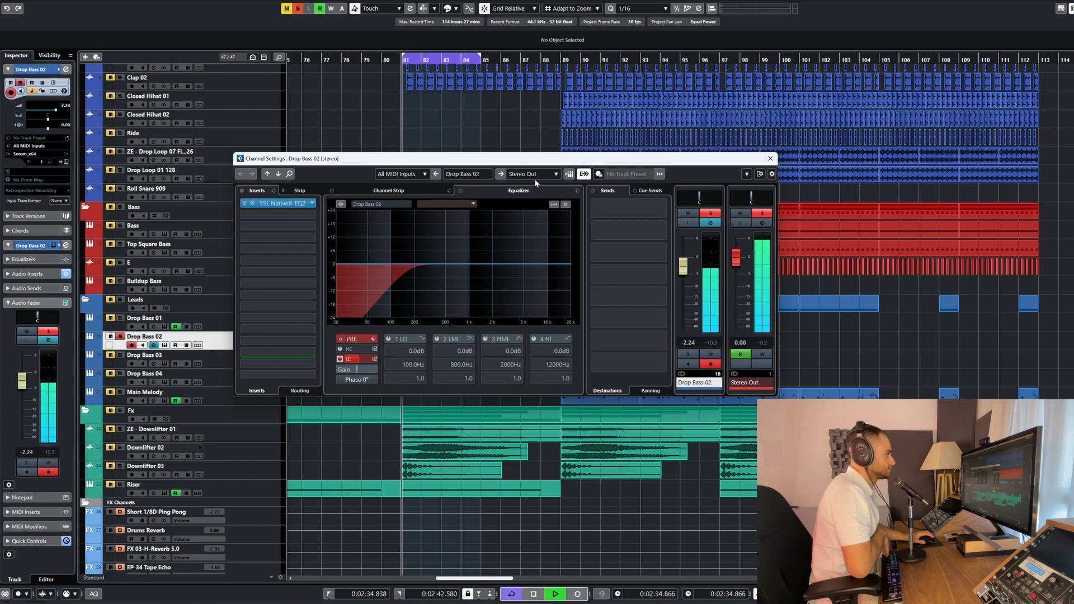
{"action": "left_click", "coordinate": [556, 174]}
{"action": "left_click", "coordinate": [547, 285]}
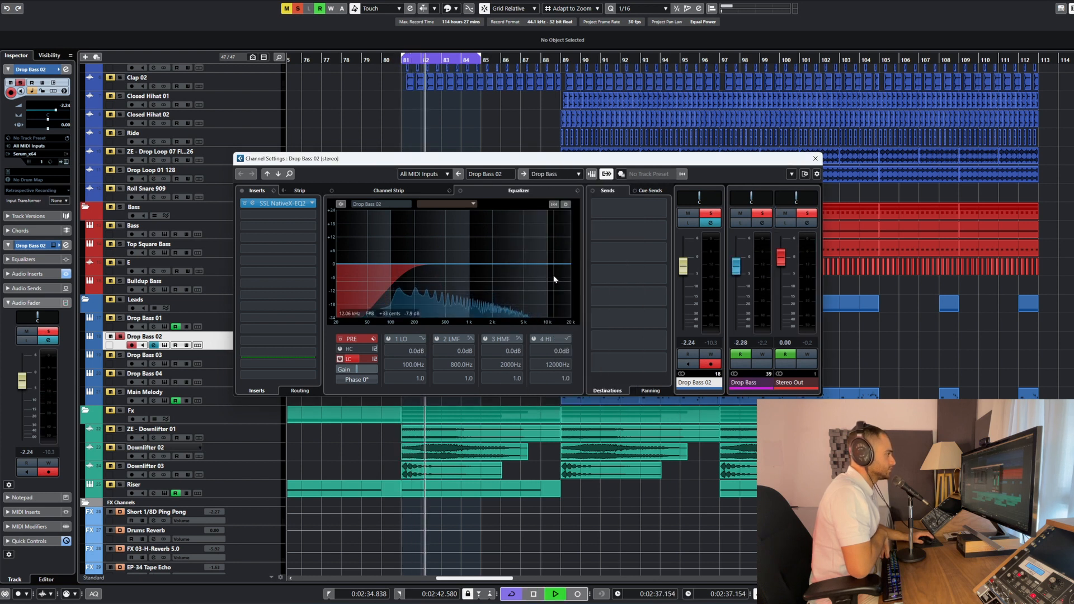
{"action": "key", "text": "space"}
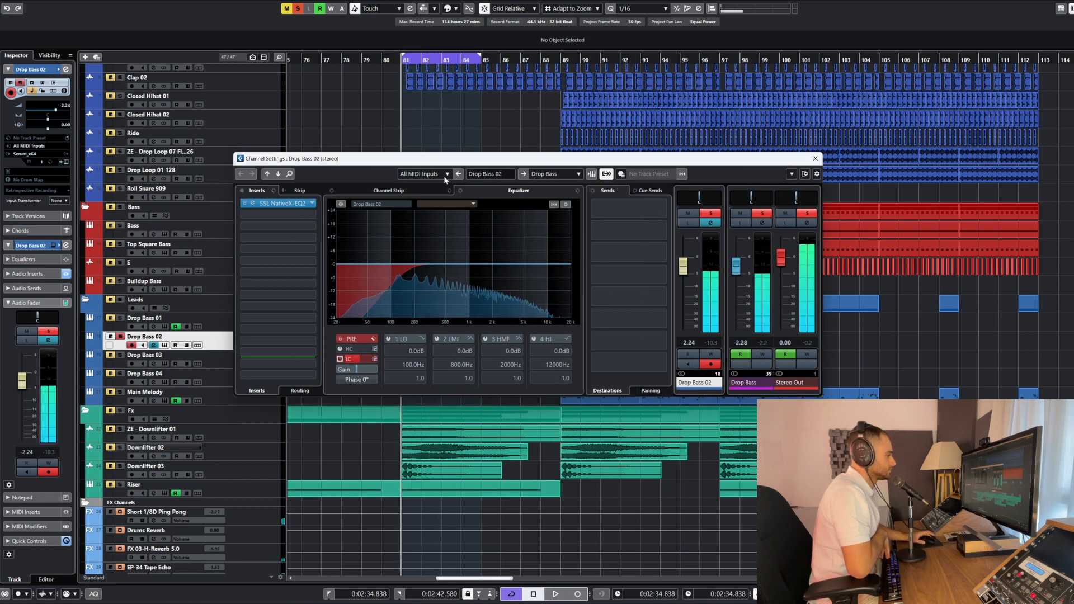
Inspect Drop Bass 02's SSL Native X-EQ 2 insert and its Serum patch, checking the effects, matrix and oscillator pages
{"action": "left_click", "coordinate": [252, 204]}
{"action": "key", "text": "Escape"}
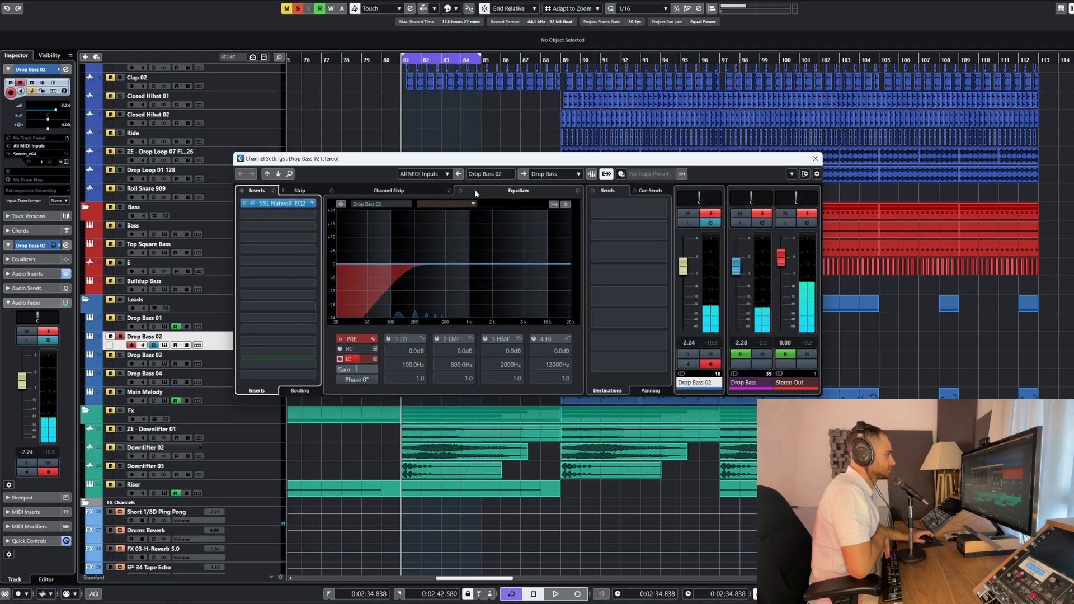
{"action": "left_click", "coordinate": [589, 174]}
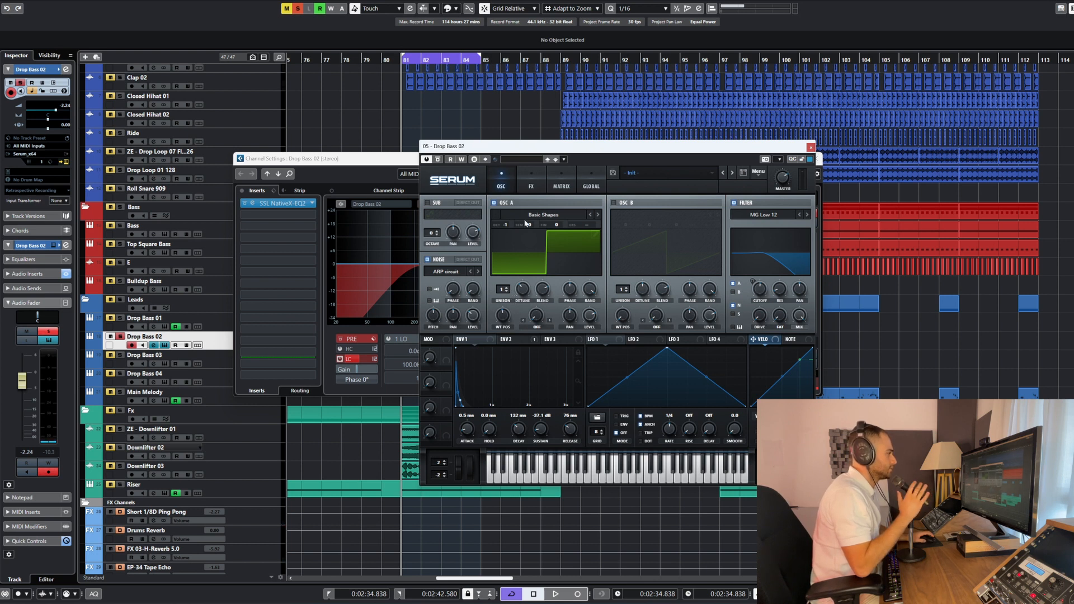
{"action": "left_click", "coordinate": [530, 183]}
{"action": "left_click", "coordinate": [551, 183]}
{"action": "left_click", "coordinate": [528, 182]}
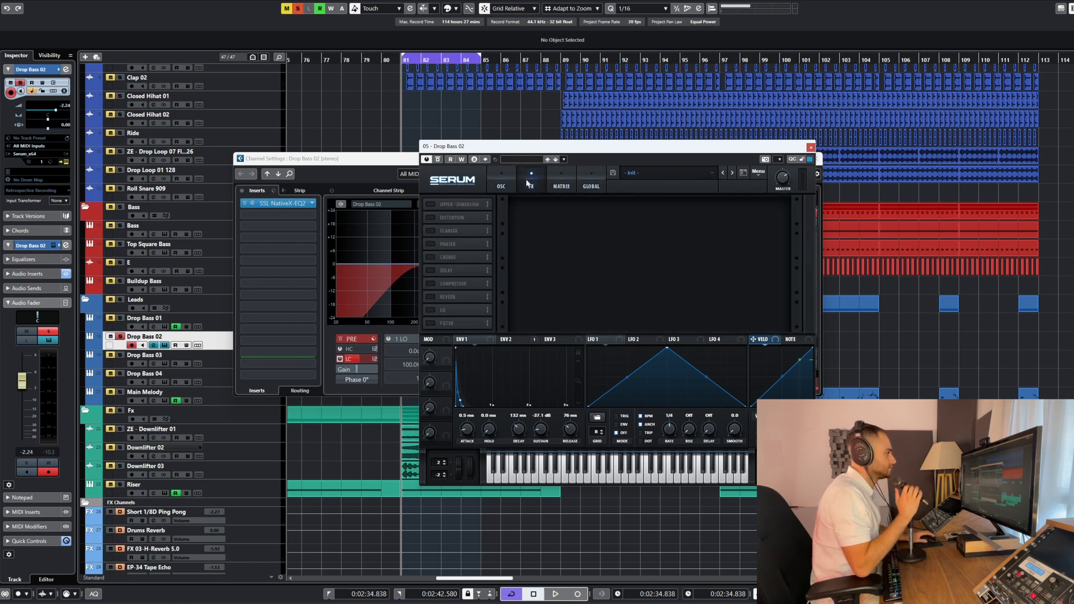
{"action": "left_click", "coordinate": [501, 180]}
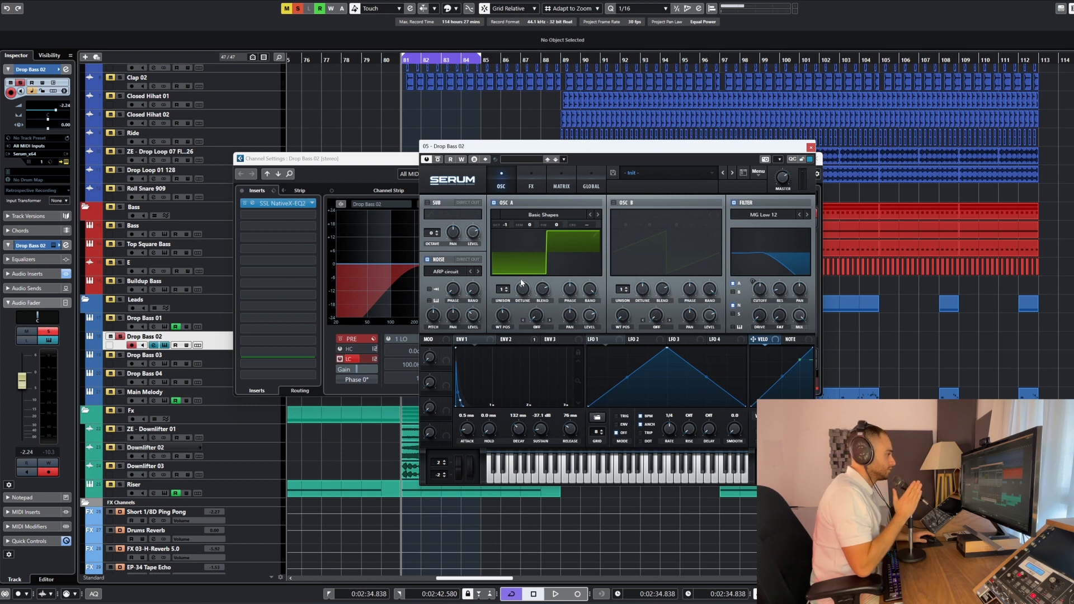
Solo Drop Bass 01 together with Drop Bass 02, close Serum, and audition both layers
{"action": "left_click", "coordinate": [121, 318]}
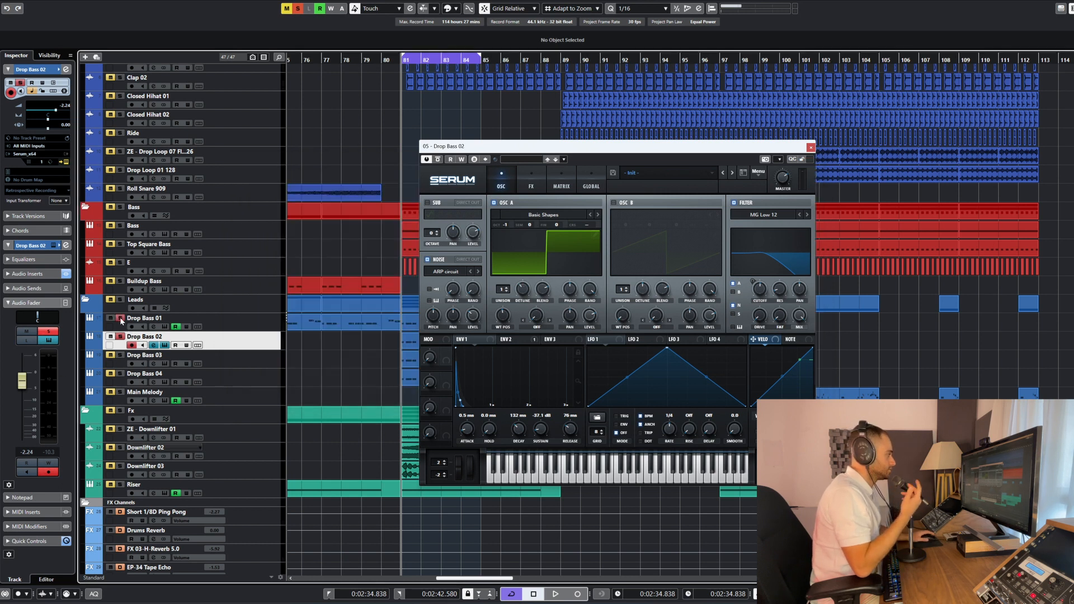
{"action": "left_click", "coordinate": [166, 346]}
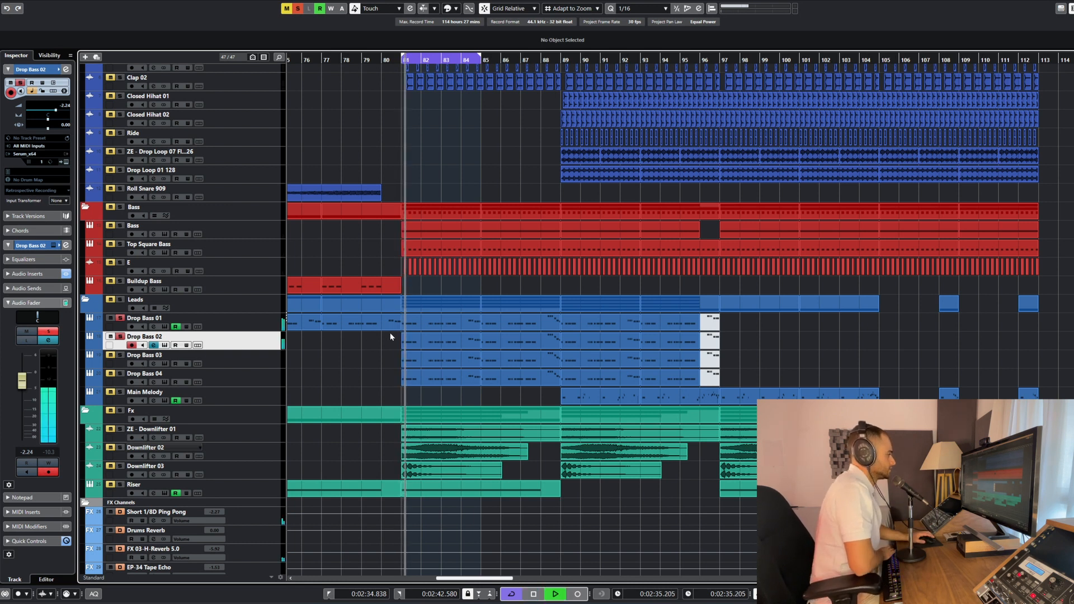
{"action": "key", "text": "space"}
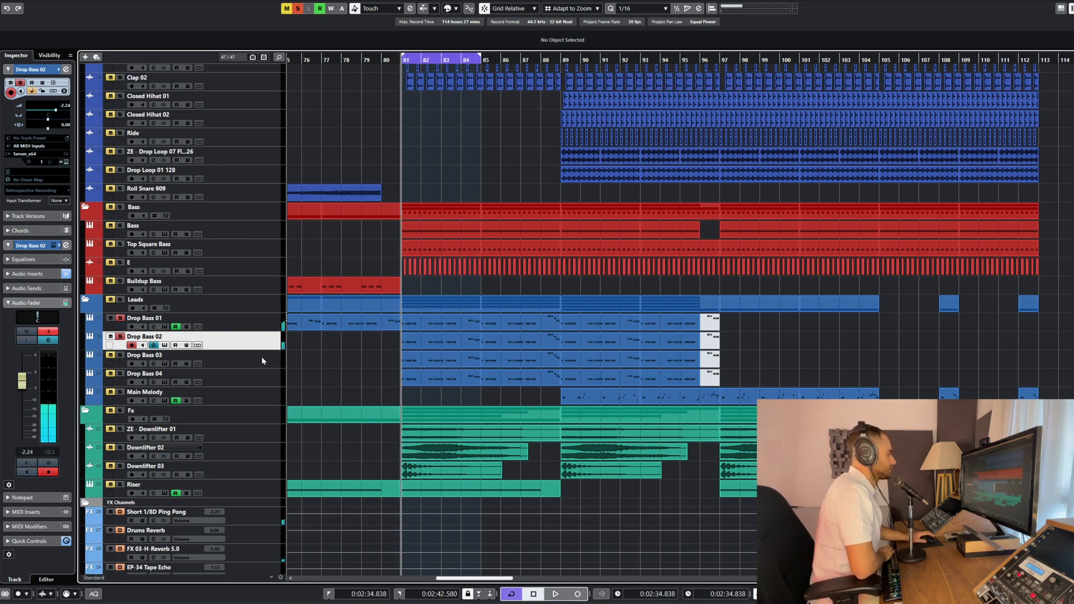
Select Drop Bass 03 and audition it in solo from bar 81, stopping playback after the preview
{"action": "left_click", "coordinate": [356, 357]}
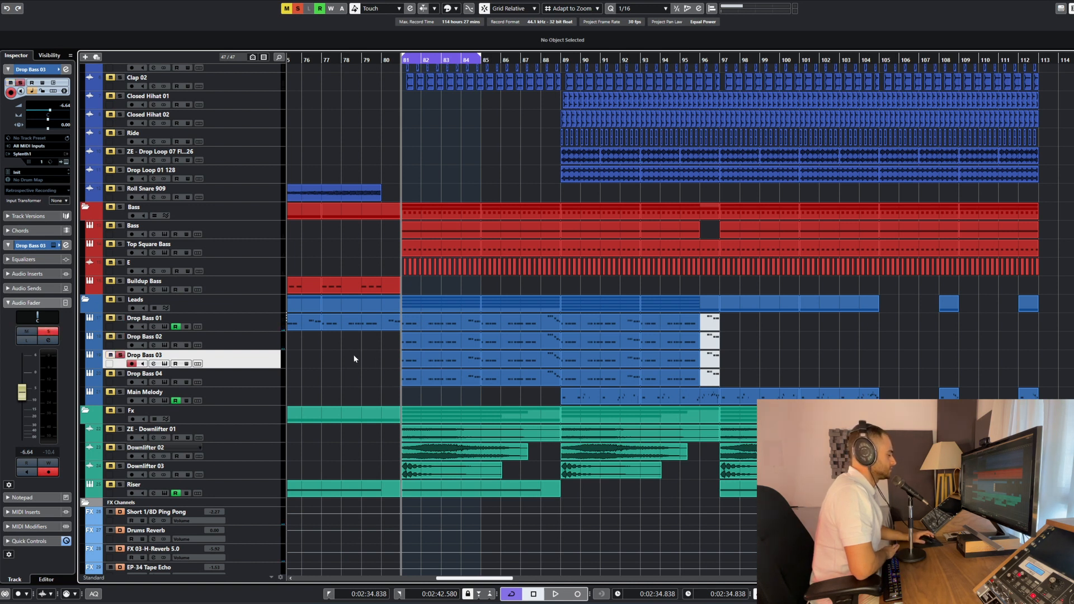
{"action": "key", "text": "space"}
{"action": "key", "text": "h"}
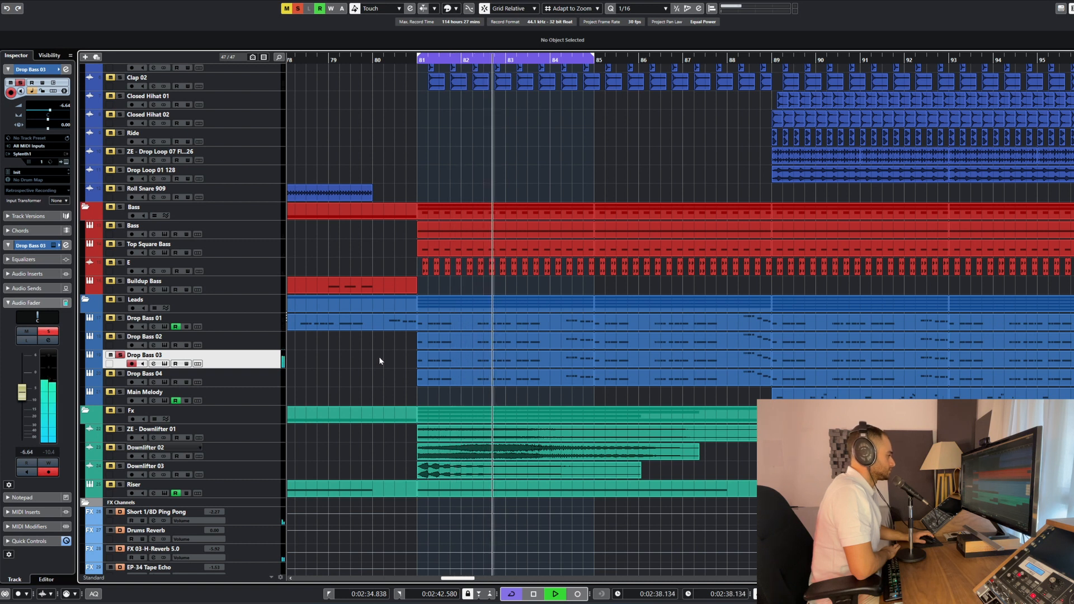
{"action": "key", "text": "space"}
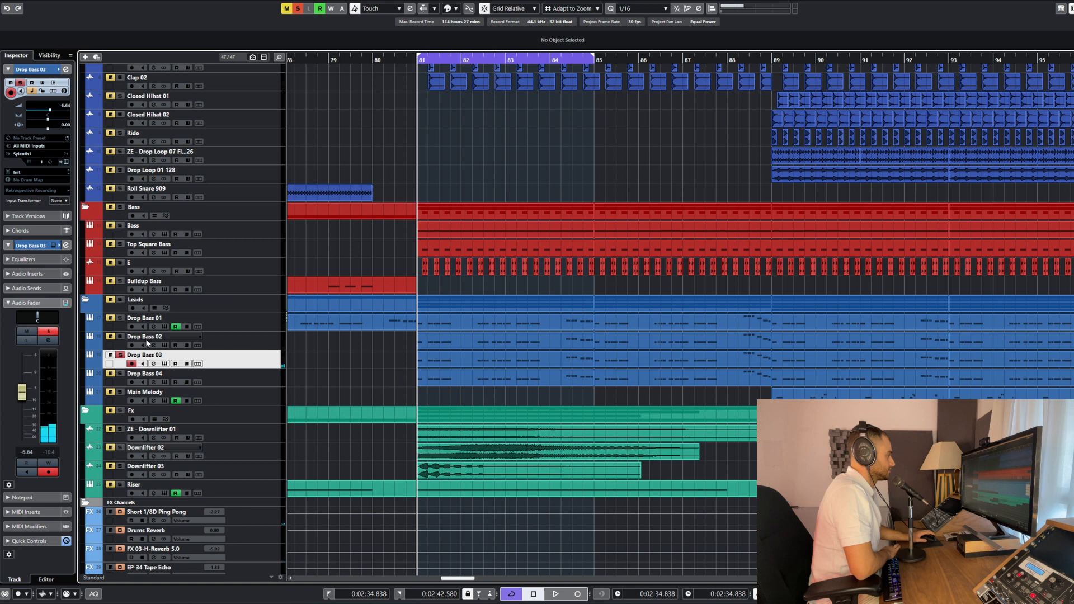
Solo Drop Bass 01 and 02 with Drop Bass 03, and compare the playing stack with and without Drop Bass 03
{"action": "left_click", "coordinate": [121, 337]}
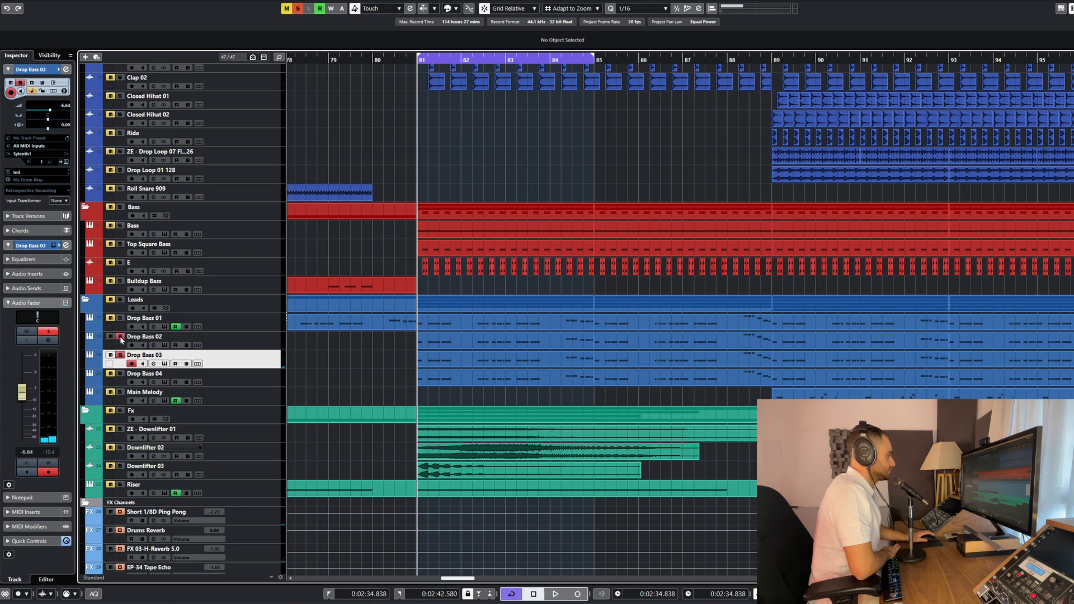
{"action": "left_click", "coordinate": [164, 364]}
{"action": "key", "text": "space"}
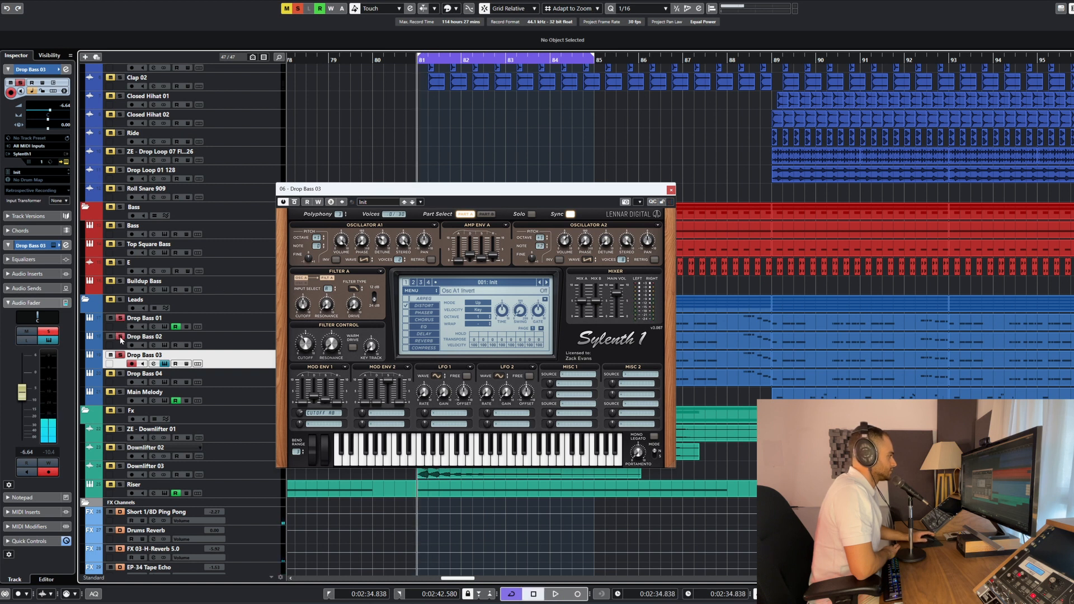
{"action": "key", "text": "space"}
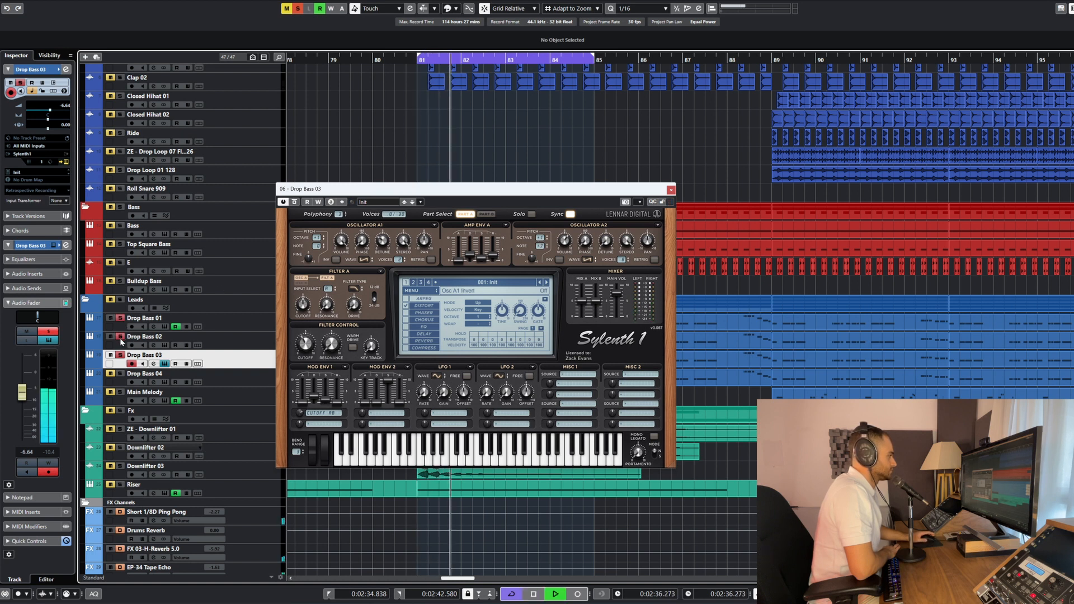
{"action": "left_click", "coordinate": [119, 355]}
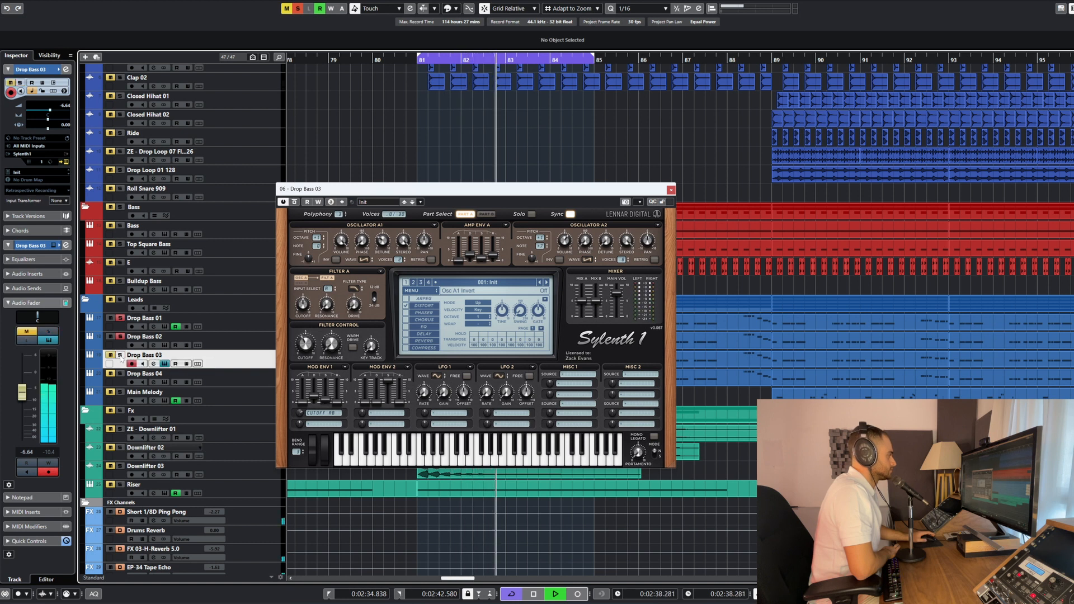
{"action": "left_click", "coordinate": [119, 355]}
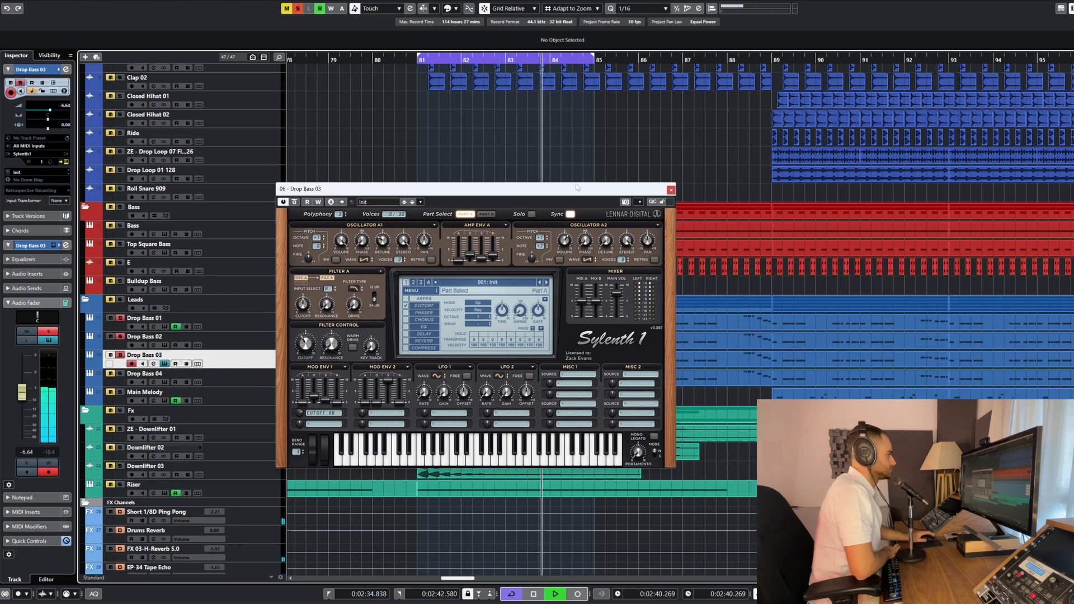
{"action": "left_click", "coordinate": [670, 190]}
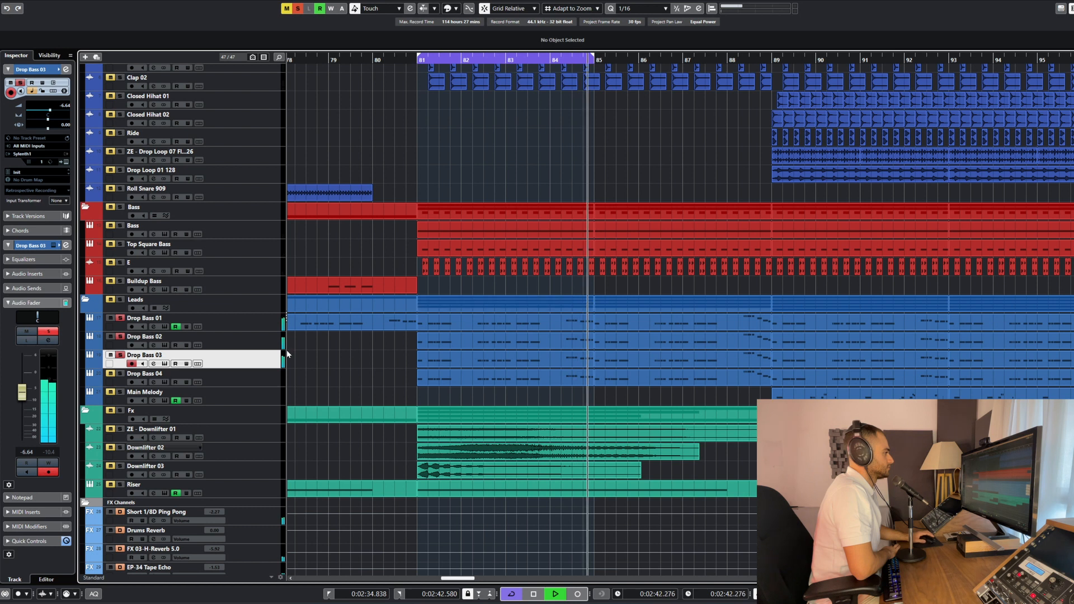
{"action": "key", "text": "space"}
Examine the MIDI notes of the Drop Bass 03 part at bar 81 in the Key Editor, and close the editor
{"action": "key", "text": "g"}
{"action": "key", "text": "g"}
{"action": "left_click", "coordinate": [430, 363]}
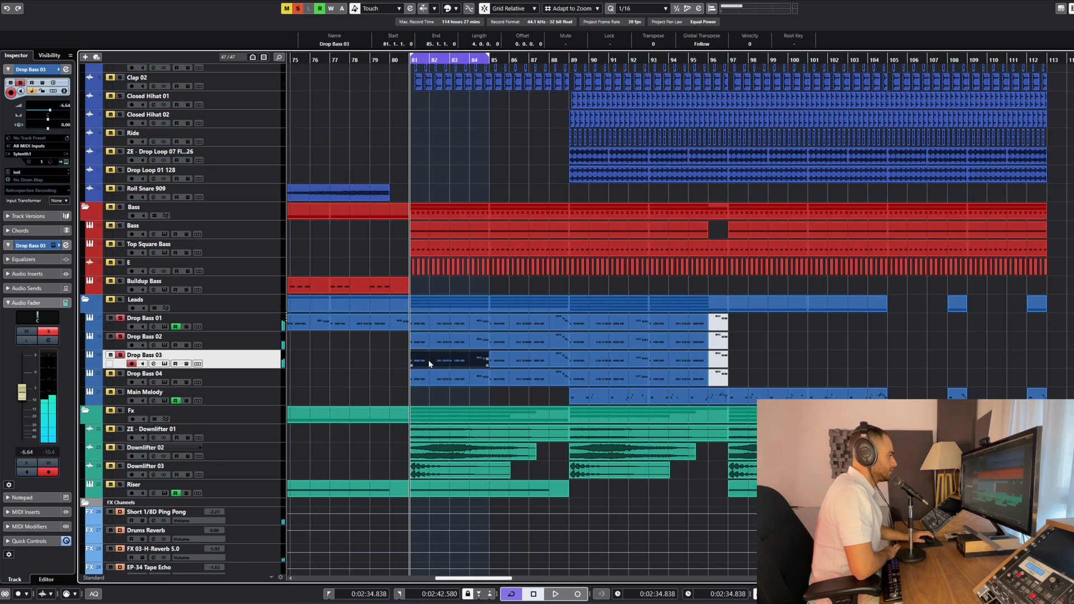
{"action": "double_click", "coordinate": [429, 363]}
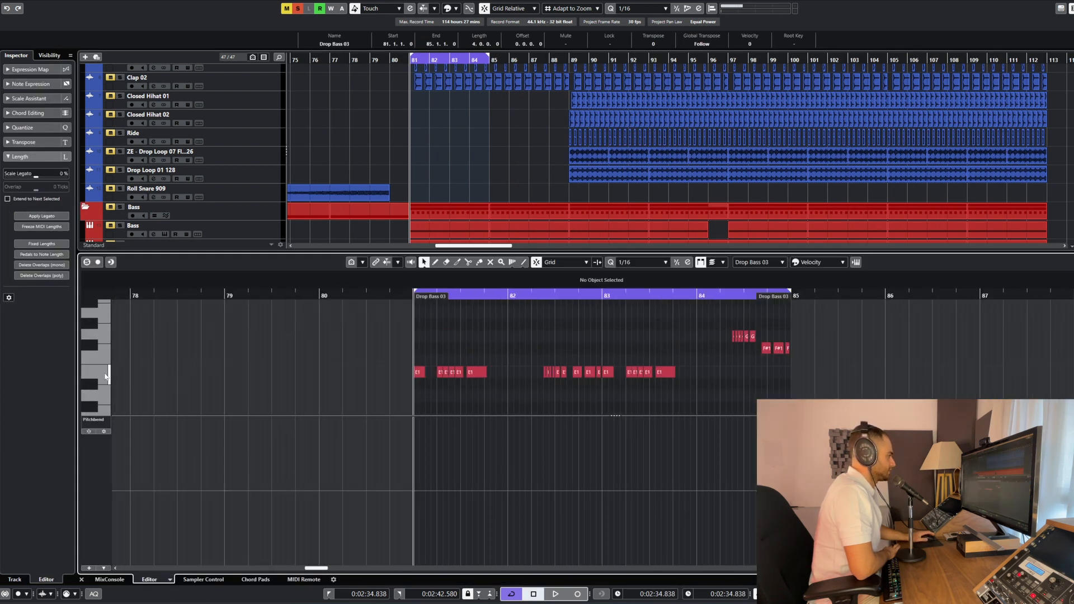
{"action": "scroll", "coordinate": [105, 376], "scroll_direction": "up", "scroll_amount": 1}
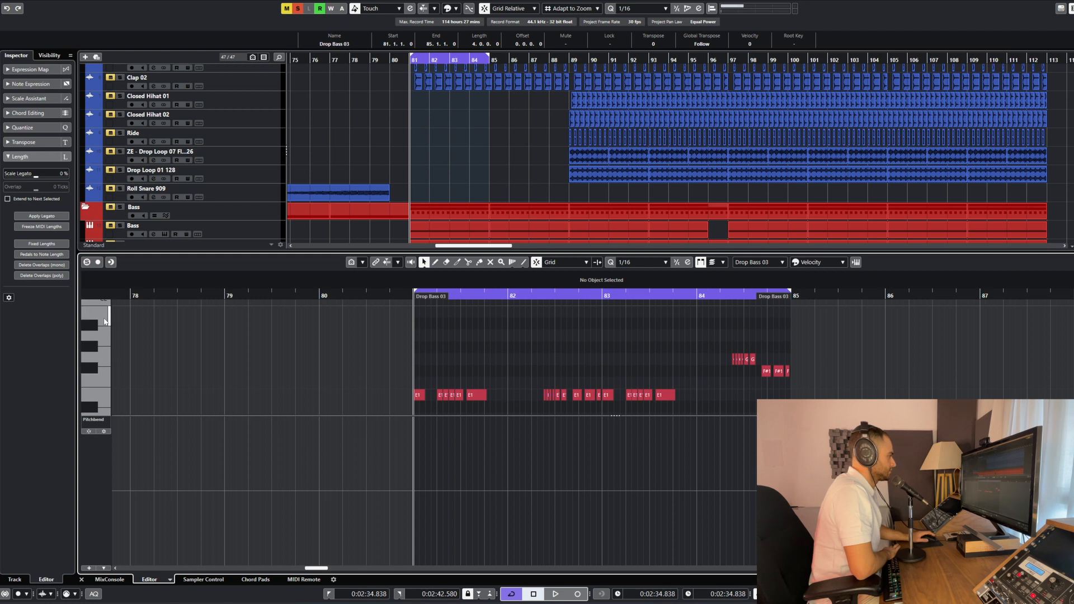
{"action": "scroll", "coordinate": [254, 367], "scroll_direction": "down", "scroll_amount": 1}
{"action": "key", "text": "Return"}
{"action": "key", "text": "Return"}
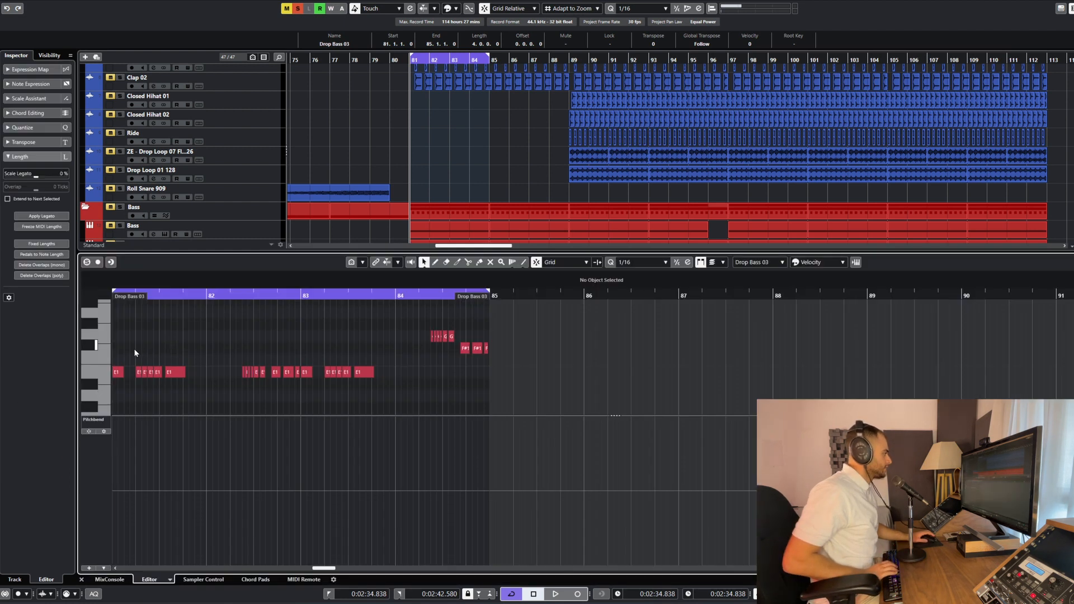
{"action": "key", "text": "Return"}
Inspect Drop Bass 03's Sylenth1 patch against Drop Bass 01's patch, and close both instrument windows
{"action": "left_click", "coordinate": [164, 363]}
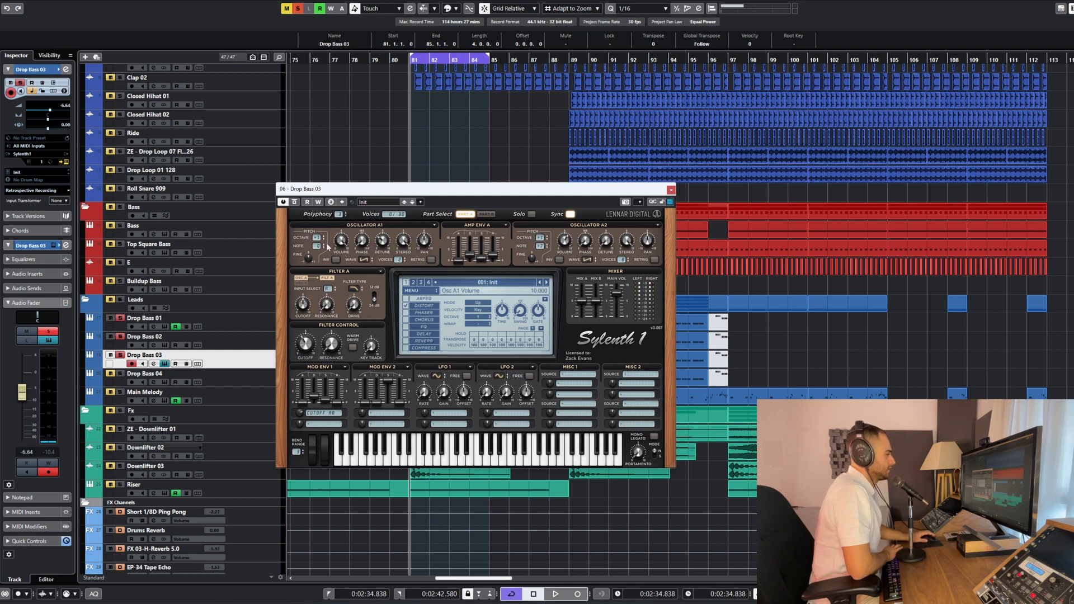
{"action": "left_click", "coordinate": [478, 215]}
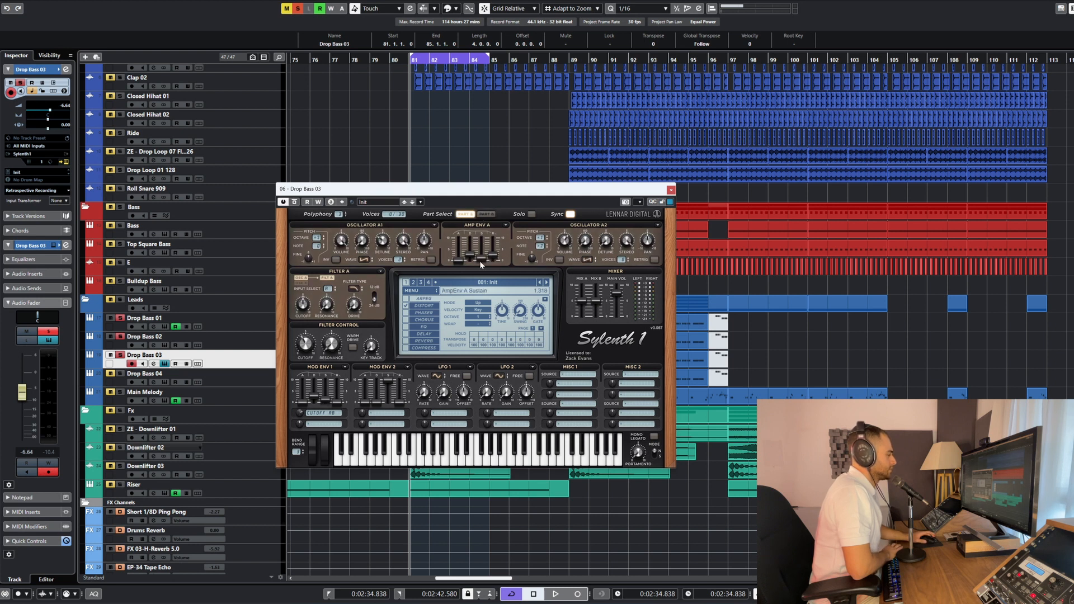
{"action": "left_click", "coordinate": [165, 326]}
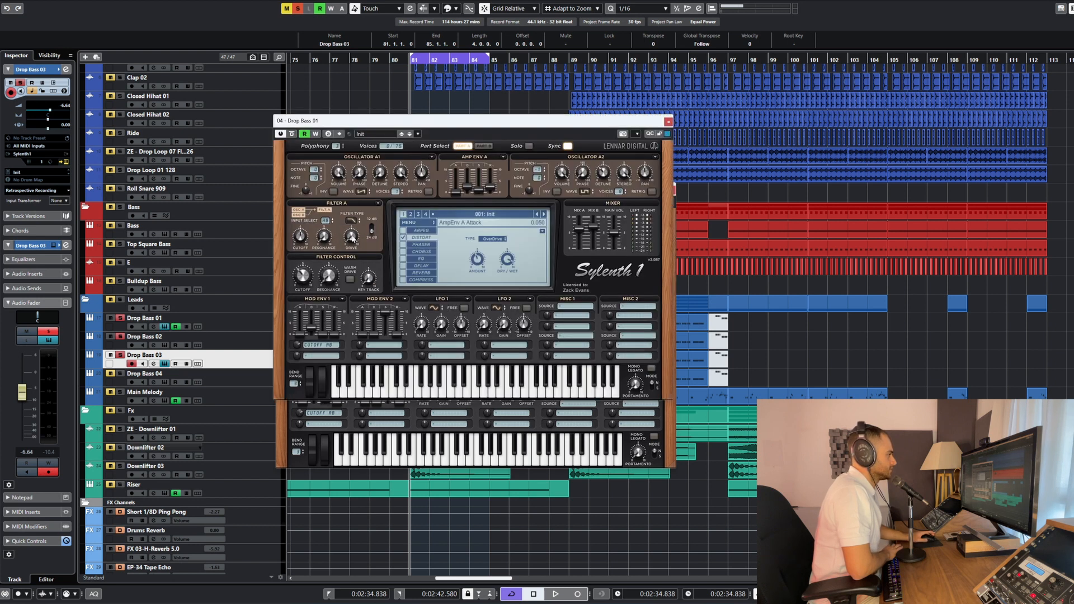
{"action": "left_click", "coordinate": [668, 121]}
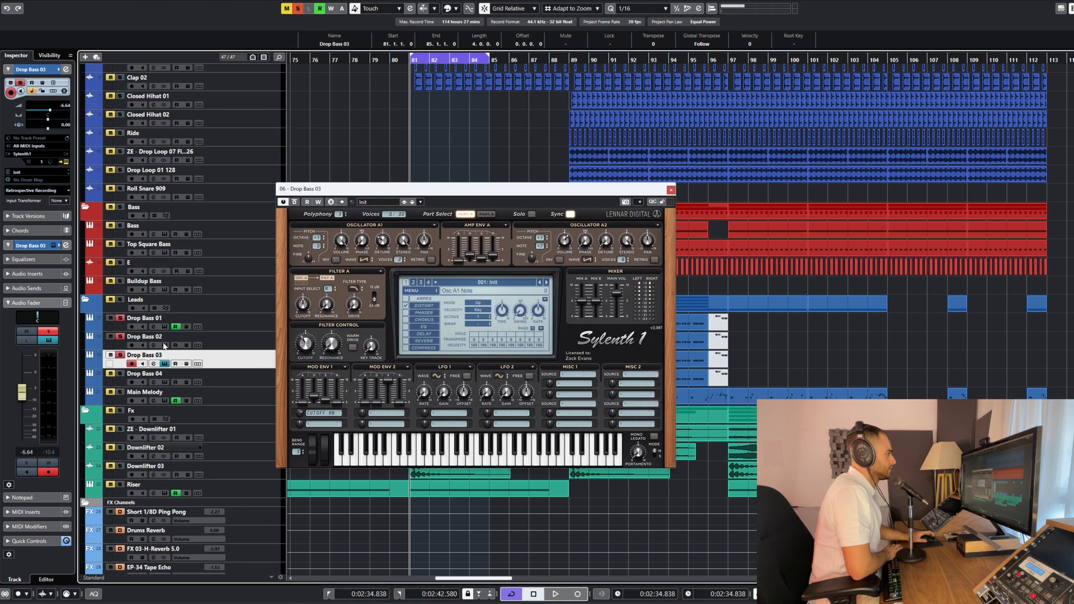
{"action": "left_click", "coordinate": [165, 364]}
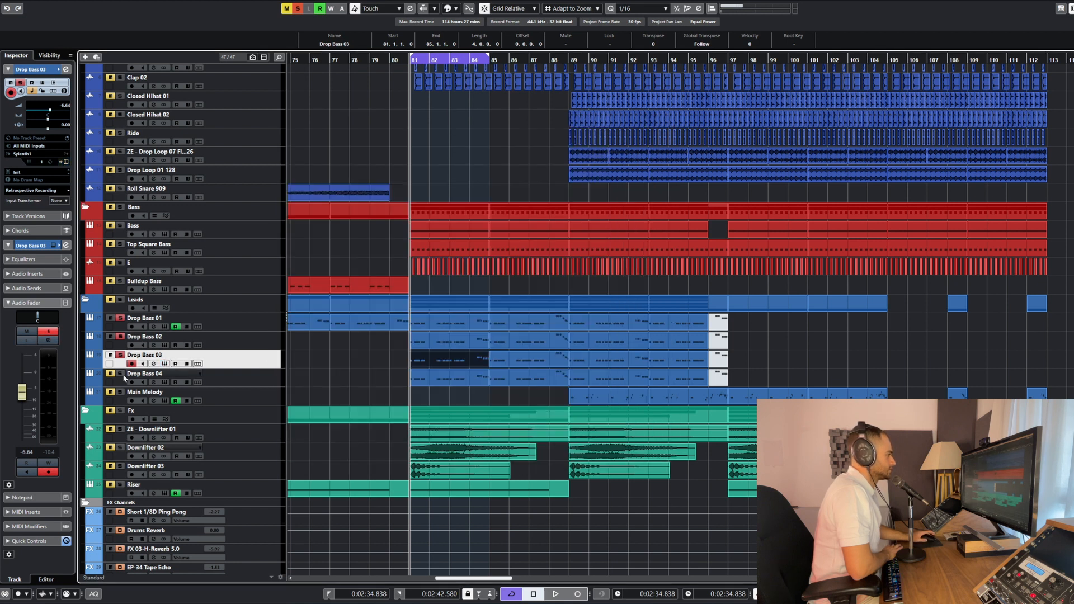
Open Drop Bass 03's channel settings and compare its sound routed to Stereo Out with the output set back to Drop Bass
{"action": "left_click", "coordinate": [238, 378]}
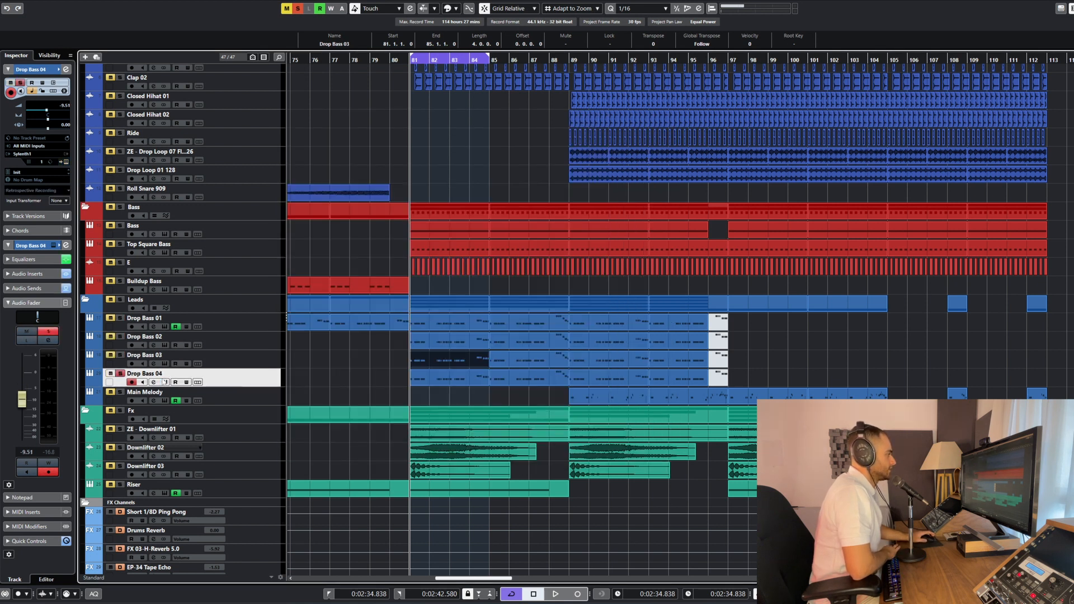
{"action": "left_click", "coordinate": [152, 365]}
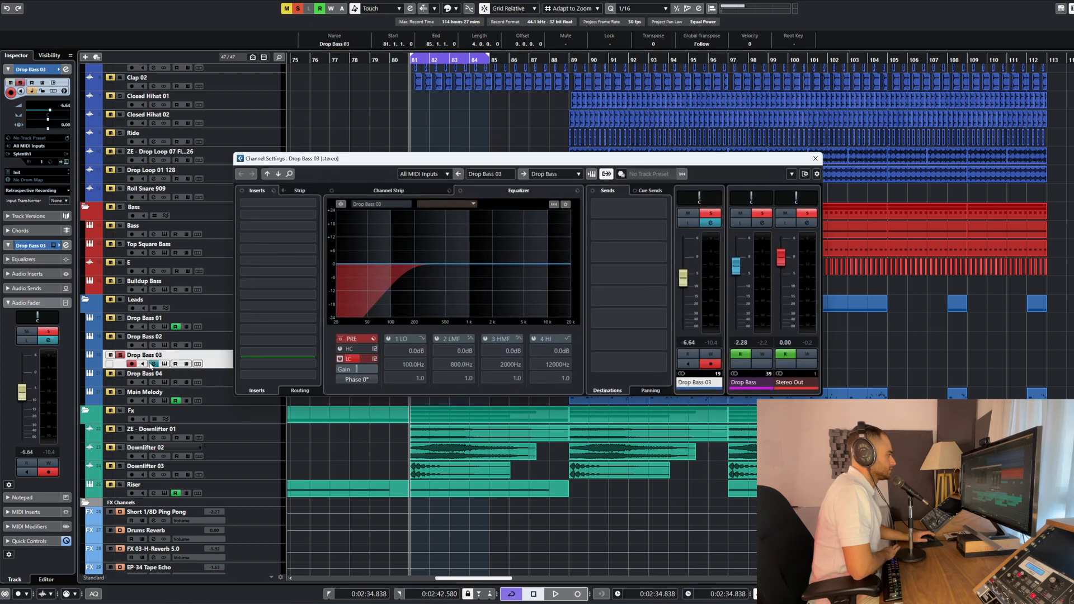
{"action": "left_click", "coordinate": [534, 174]}
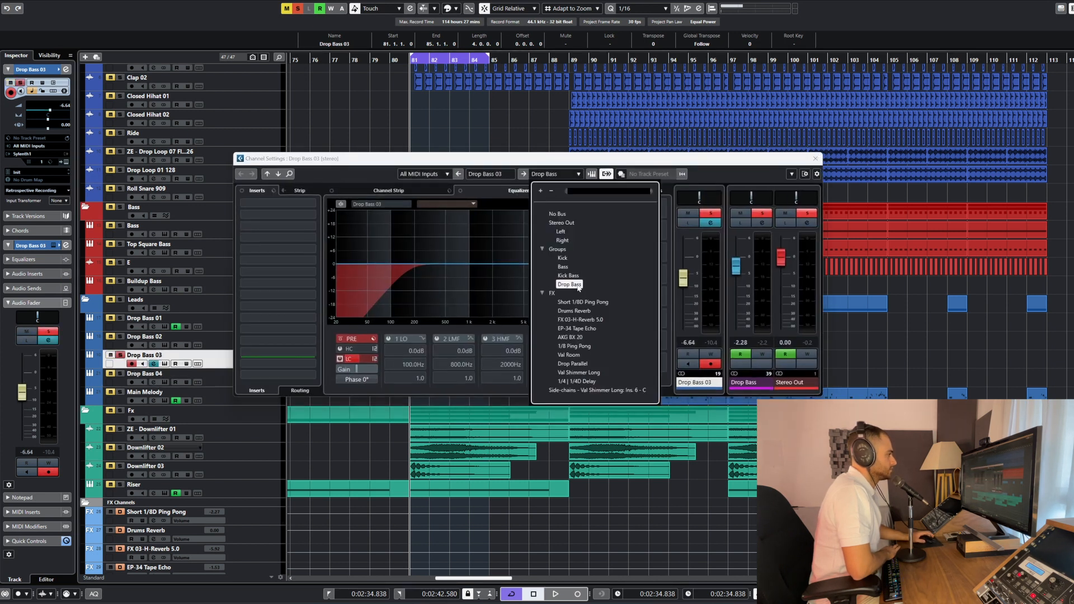
{"action": "left_click", "coordinate": [561, 222]}
{"action": "left_click", "coordinate": [531, 174]}
{"action": "key", "text": "space"}
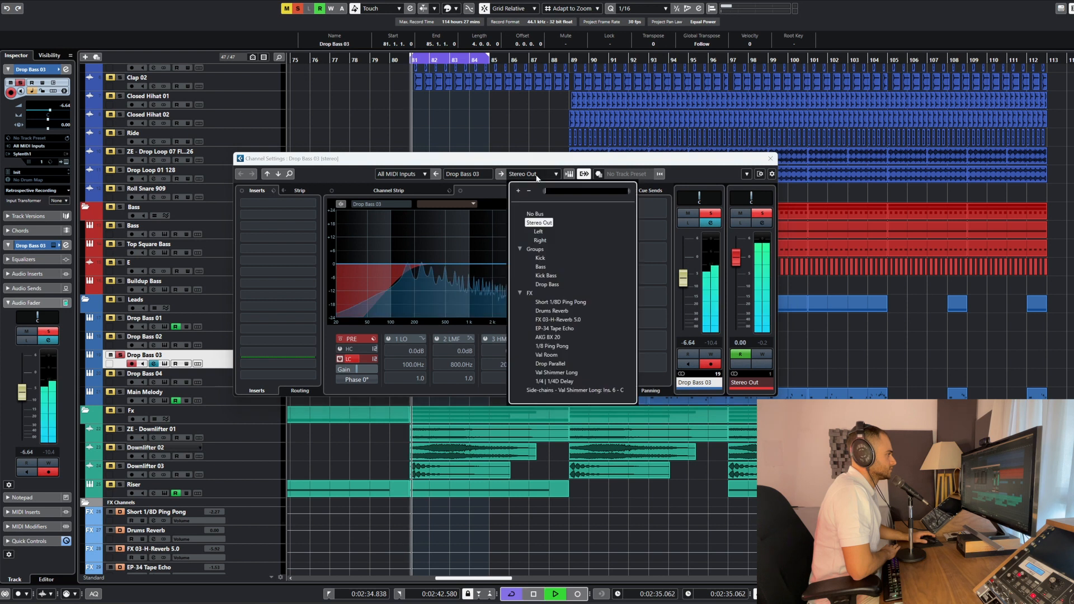
{"action": "left_click", "coordinate": [542, 285]}
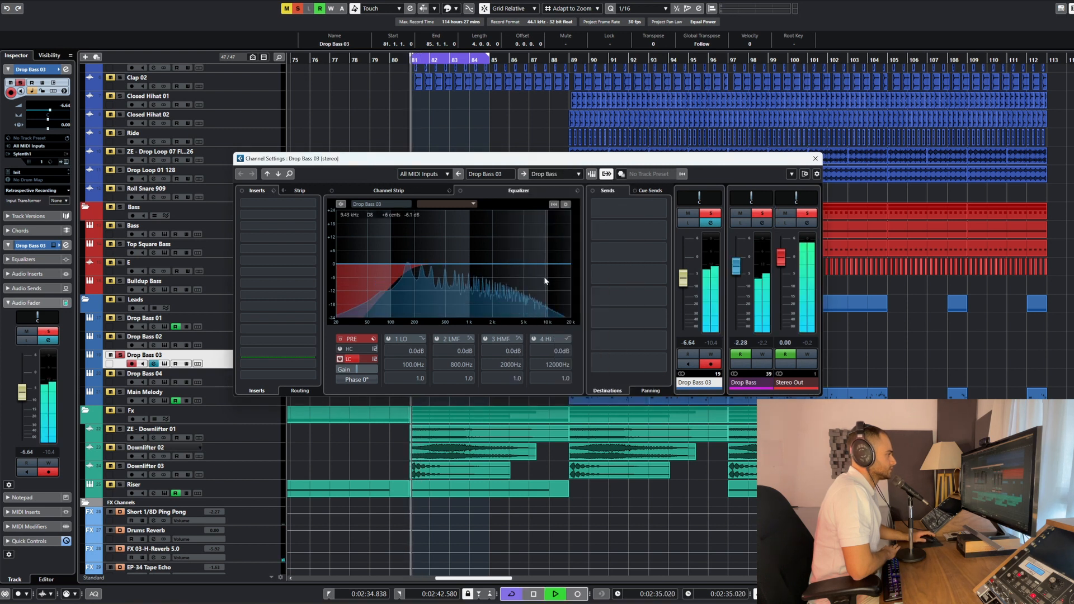
{"action": "left_click", "coordinate": [815, 158]}
{"action": "key", "text": "space"}
Select and solo Drop Bass 04 and audition it from bar 81
{"action": "left_click", "coordinate": [241, 382]}
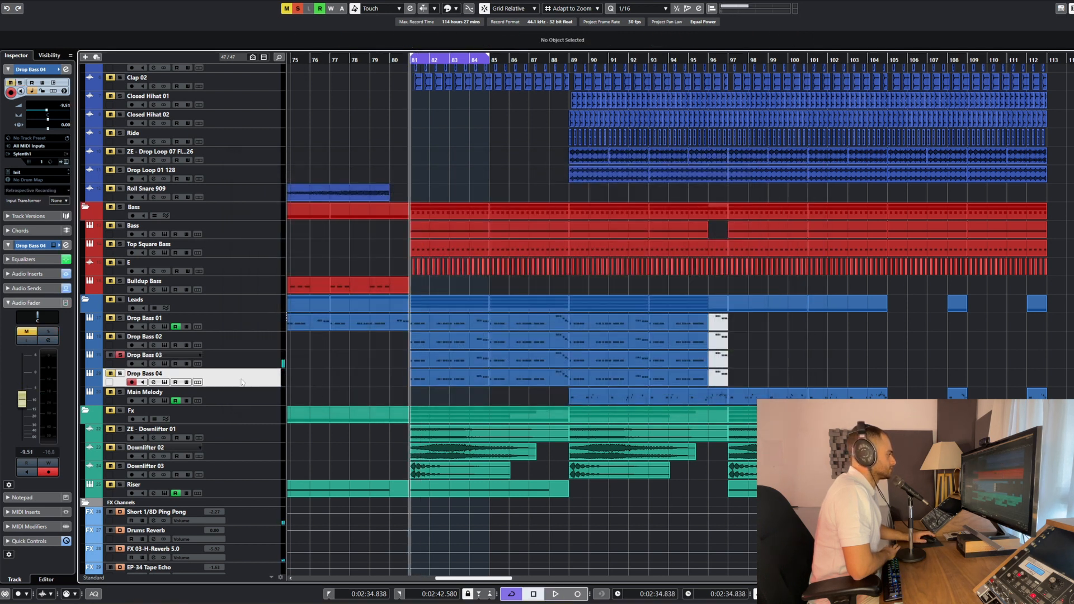
{"action": "left_click", "coordinate": [121, 374]}
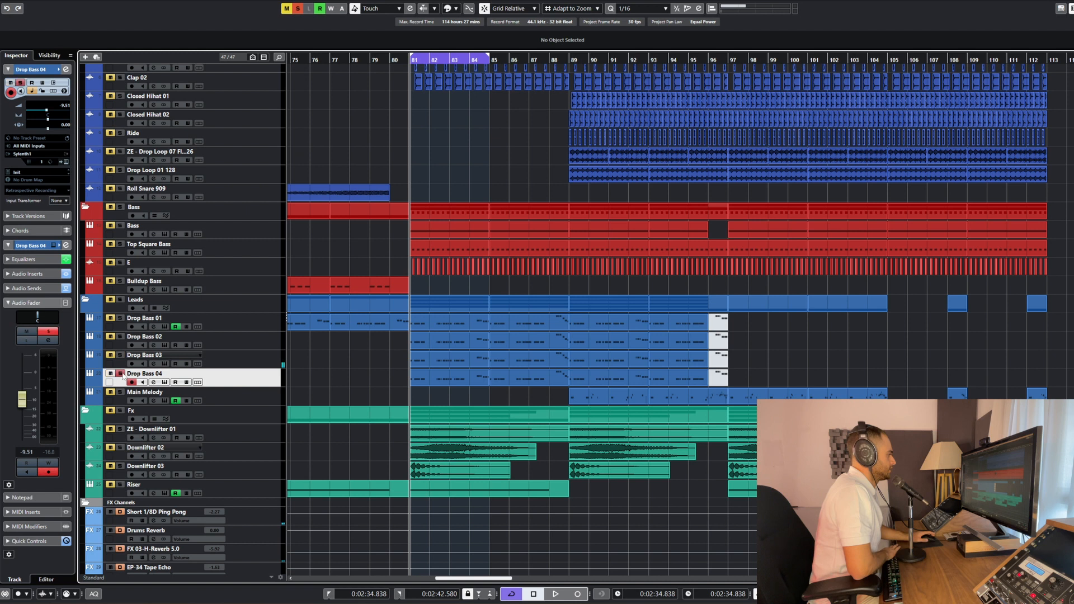
{"action": "key", "text": "space"}
Open Drop Bass 04's Sylenth1 patch together with its channel settings
{"action": "left_click", "coordinate": [165, 382]}
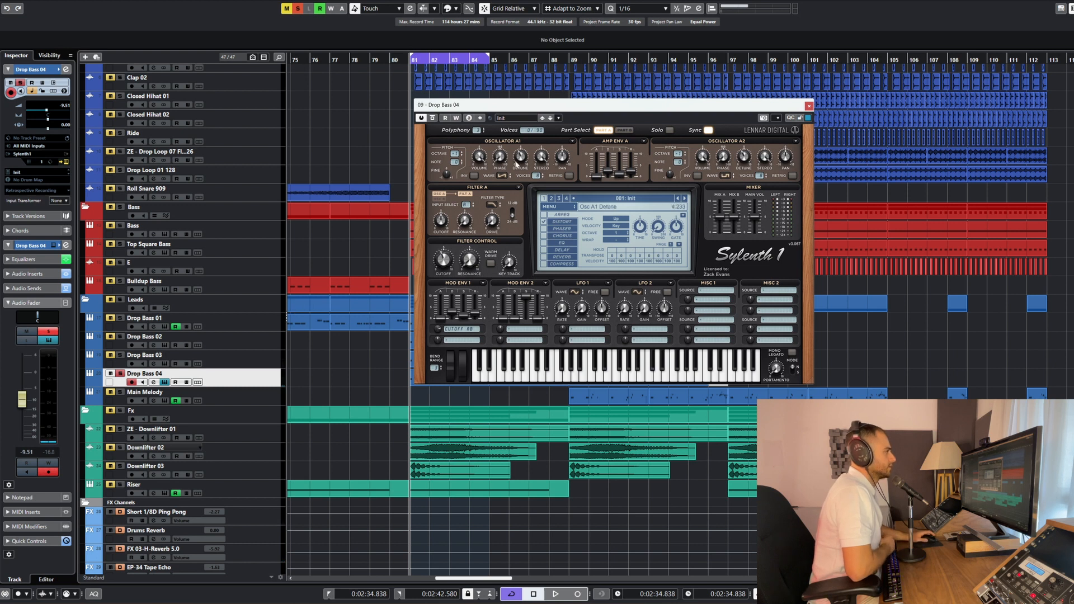
{"action": "left_click", "coordinate": [250, 392]}
{"action": "key", "text": "e"}
{"action": "key", "text": "e"}
{"action": "left_click", "coordinate": [253, 374]}
{"action": "key", "text": "e"}
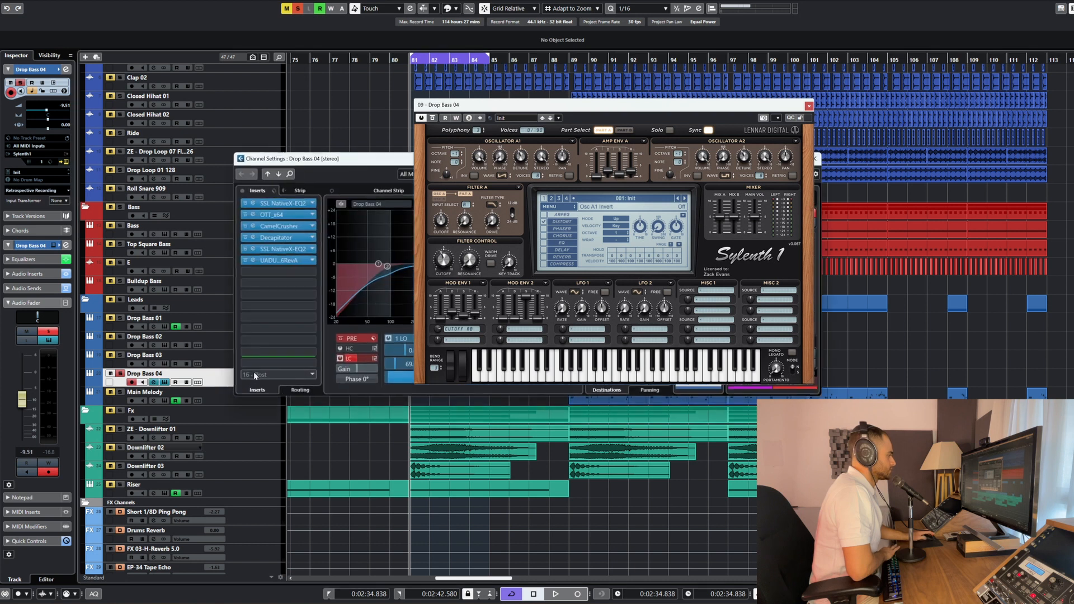
Bypass Drop Bass 04's inserts and sends and route its output to Stereo Out instead of the Drop Bass group
{"action": "left_click_drag", "start_coordinate": [306, 160], "coordinate": [163, 277]}
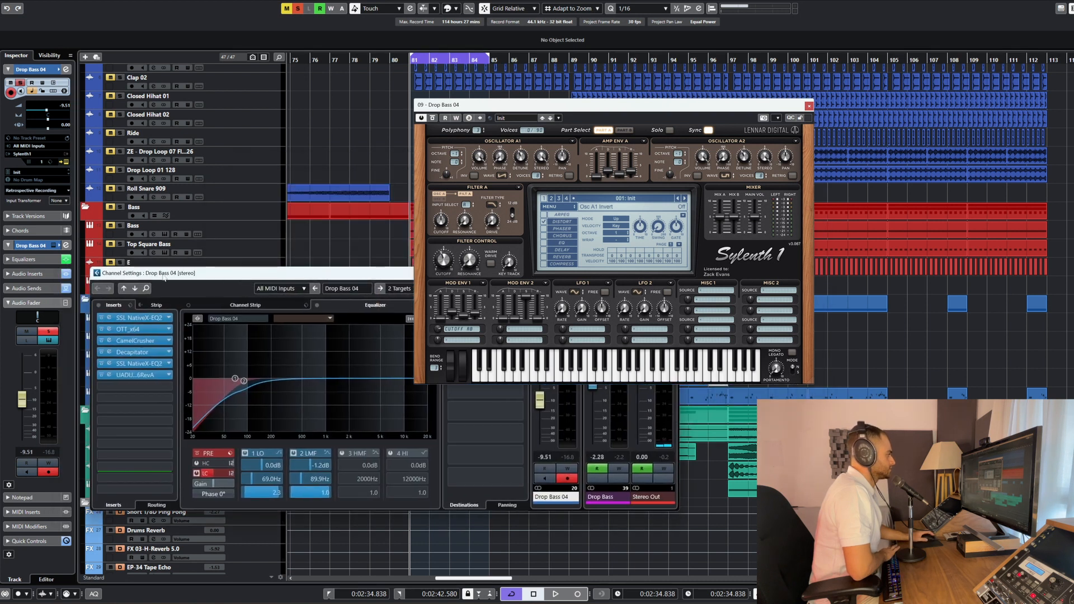
{"action": "left_click", "coordinate": [98, 306]}
{"action": "left_click", "coordinate": [398, 288]}
{"action": "left_click", "coordinate": [414, 337]}
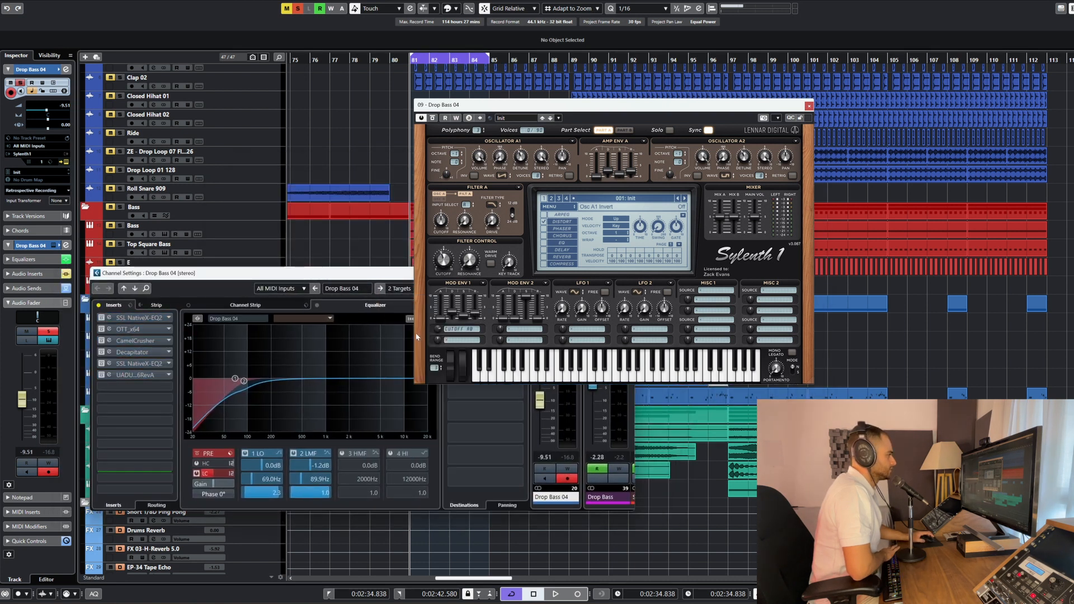
{"action": "left_click_drag", "start_coordinate": [338, 273], "coordinate": [203, 380]}
{"action": "left_click", "coordinate": [314, 413]}
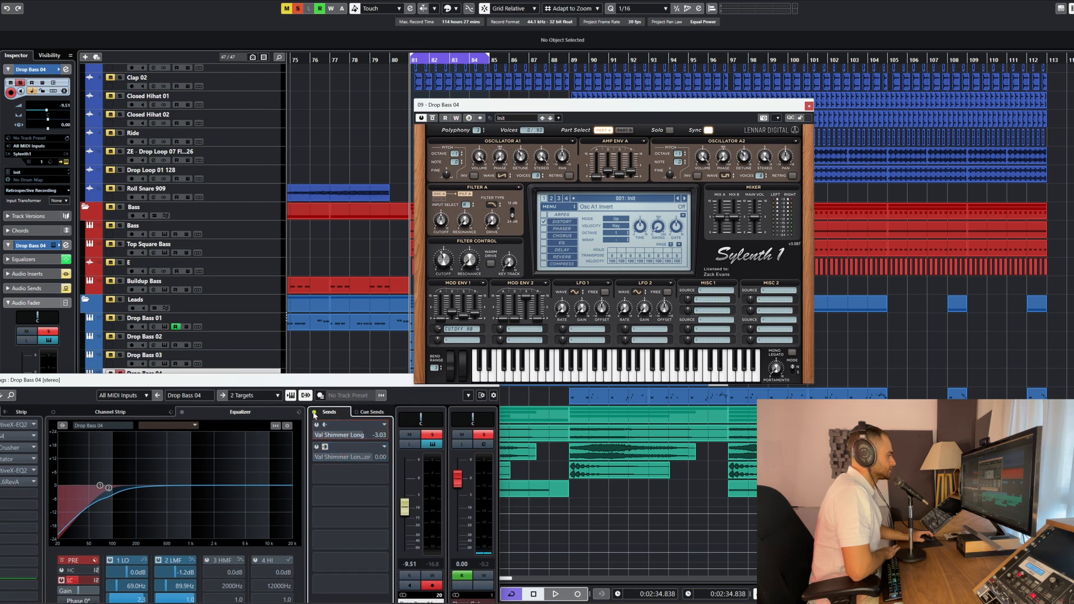
{"action": "left_click", "coordinate": [314, 413]}
{"action": "left_click", "coordinate": [314, 413]}
{"action": "left_click_drag", "start_coordinate": [287, 377], "coordinate": [458, 211]}
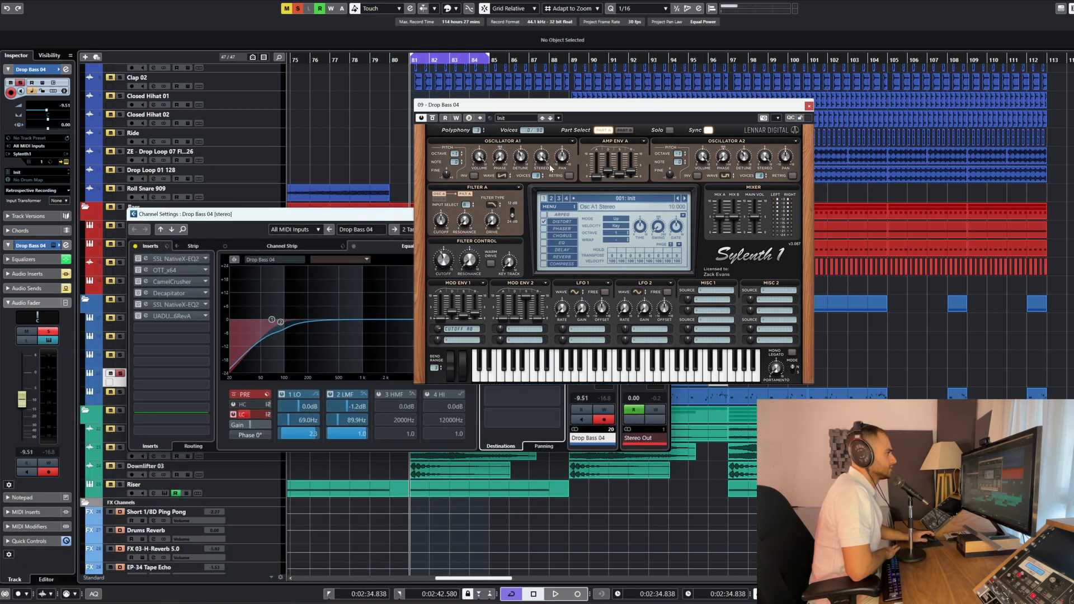
Examine Parts A and B of Drop Bass 04's Sylenth1 patch while auditioning the unprocessed sound
{"action": "left_click", "coordinate": [602, 130]}
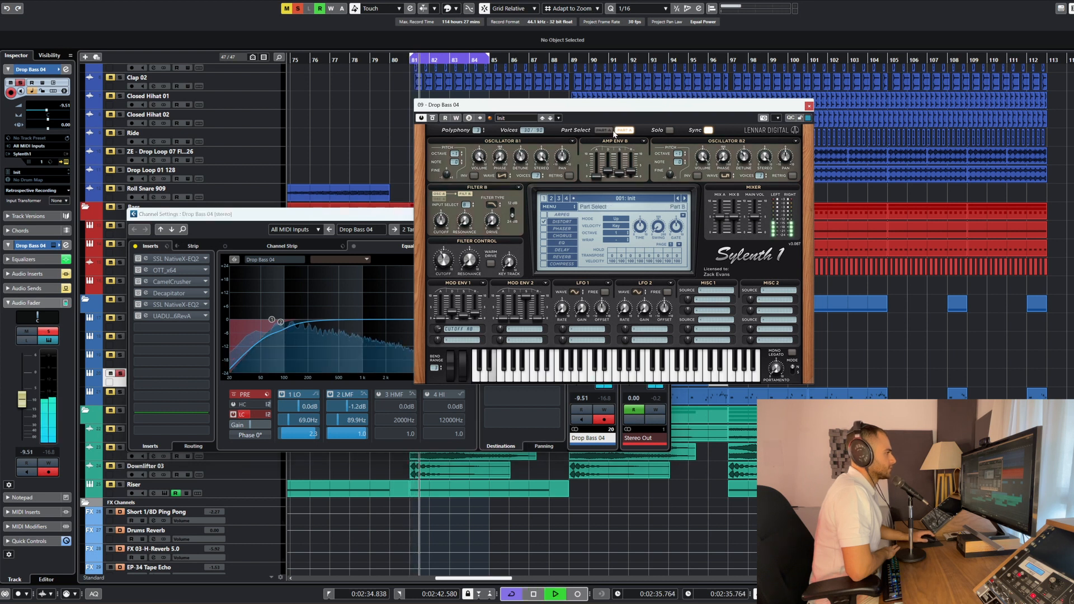
{"action": "left_click", "coordinate": [612, 130]}
{"action": "key", "text": "space"}
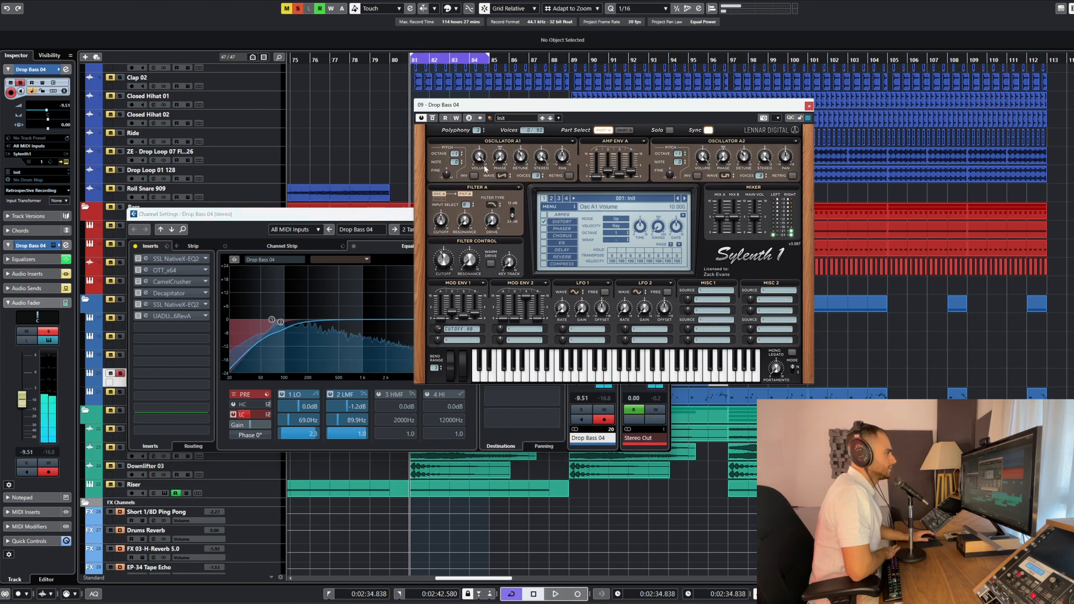
{"action": "left_click", "coordinate": [620, 131]}
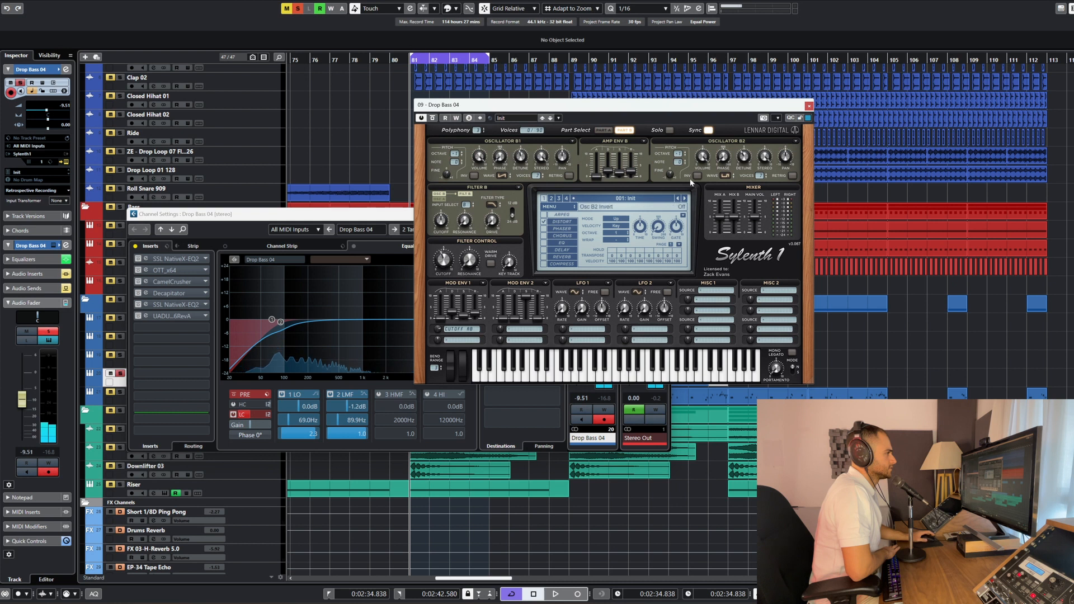
{"action": "left_click", "coordinate": [625, 133]}
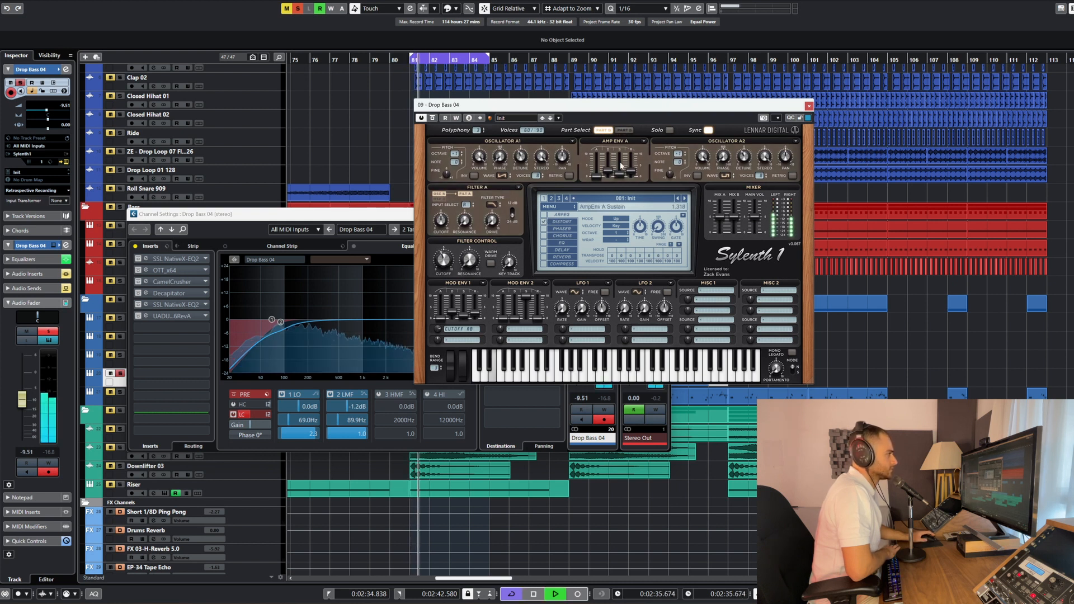
Compare Parts B and A of Drop Bass 04's Sylenth1 patch with playback stopped, and close the instrument
{"action": "key", "text": "space"}
{"action": "left_click", "coordinate": [624, 131]}
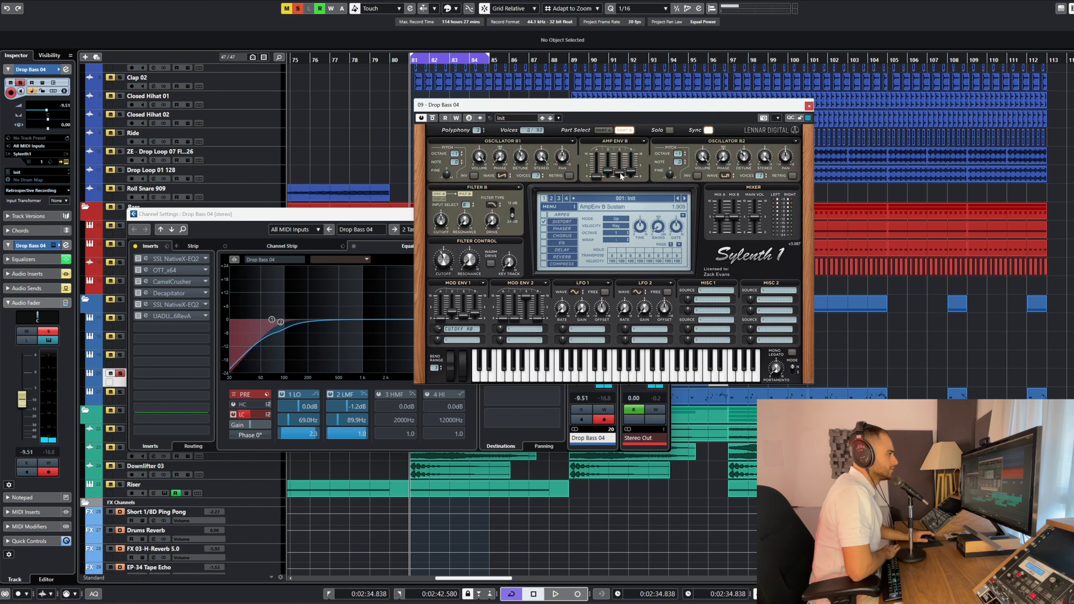
{"action": "left_click", "coordinate": [605, 132]}
{"action": "left_click", "coordinate": [808, 106]}
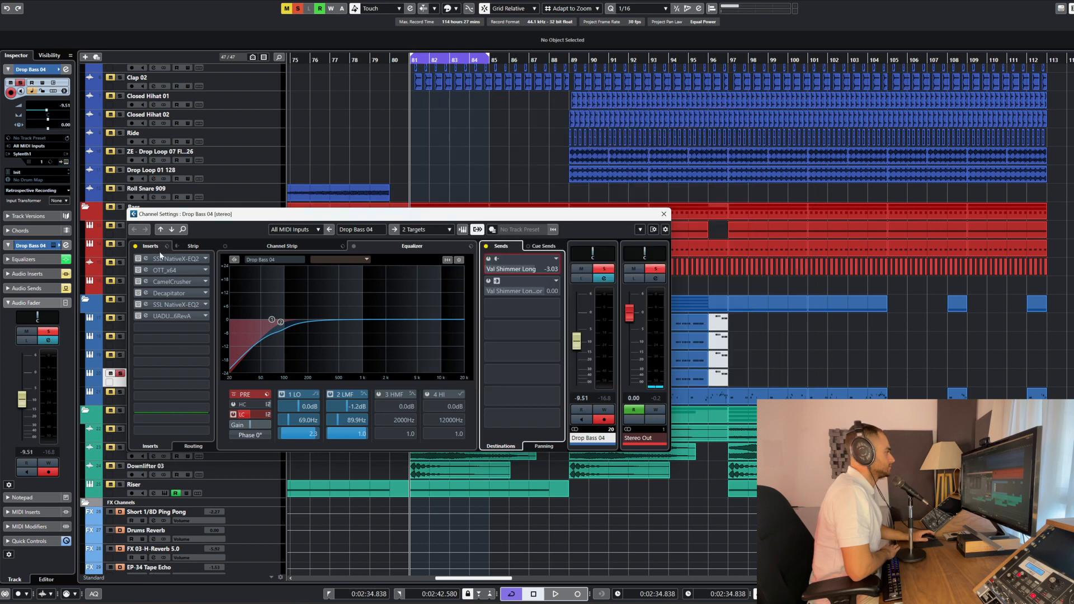
Audition Drop Bass 04 with the PRE filter section of its channel equalizer bypassed for comparison
{"action": "left_click_drag", "start_coordinate": [151, 247], "coordinate": [310, 204]}
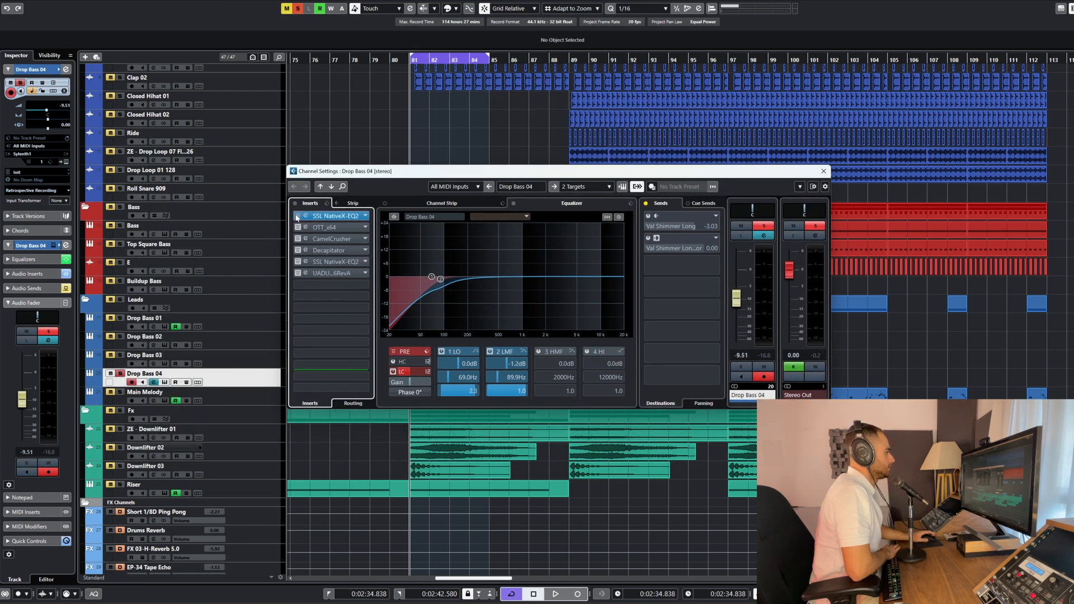
{"action": "key", "text": "space"}
{"action": "left_click", "coordinate": [393, 352]}
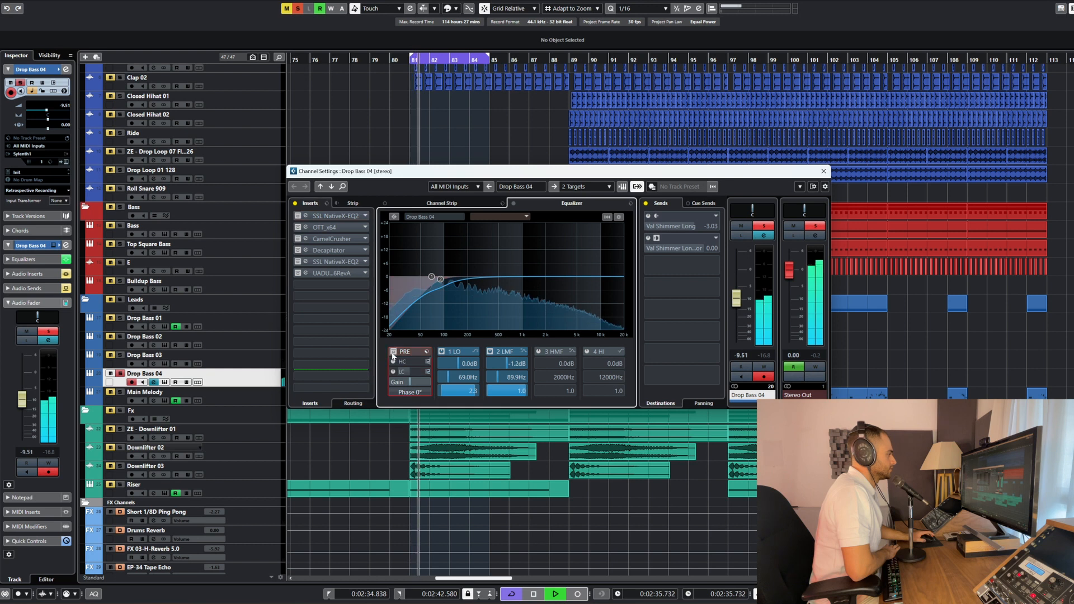
{"action": "key", "text": "space"}
Reactivate Drop Bass 04's first SSL X-EQ 2 and its OTT insert, viewing each plug-in's settings
{"action": "left_click", "coordinate": [334, 216]}
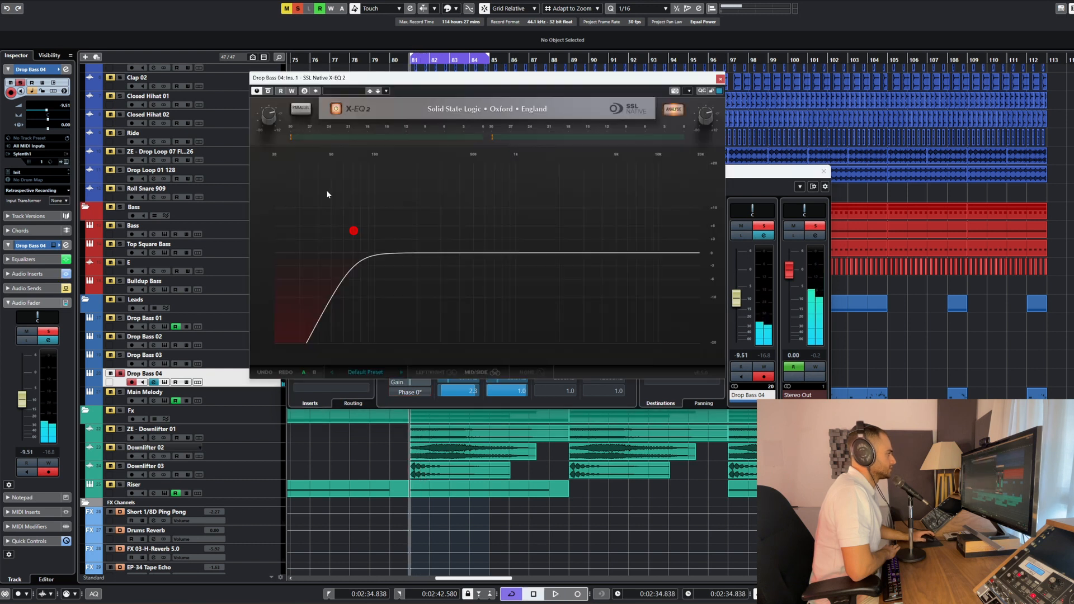
{"action": "key", "text": "space"}
{"action": "left_click", "coordinate": [721, 79]}
{"action": "left_click", "coordinate": [298, 228]}
{"action": "left_click", "coordinate": [306, 227]}
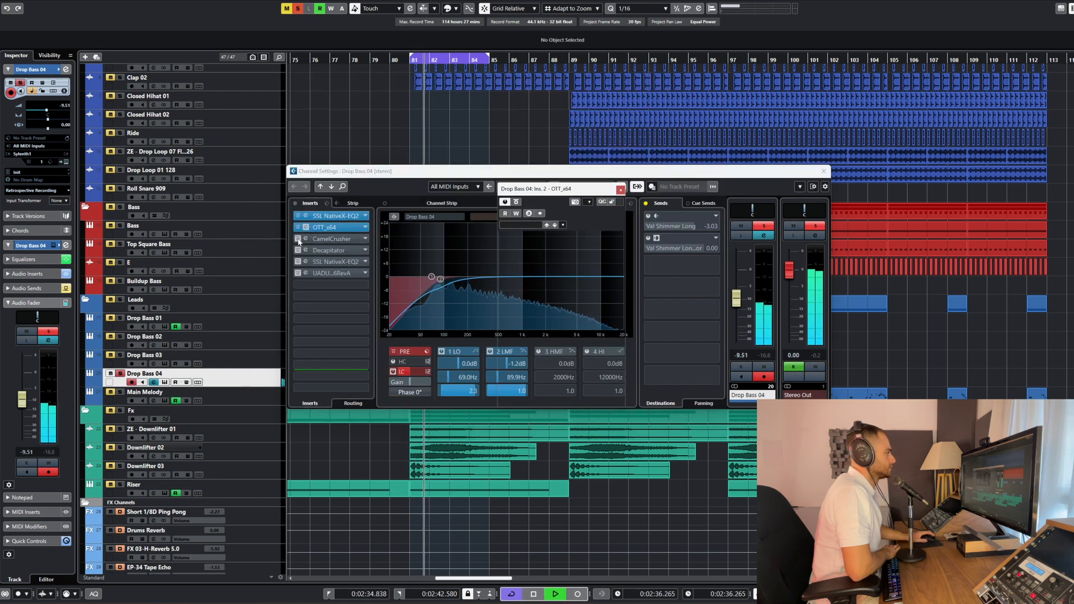
Reactivate Drop Bass 04's CamelCrusher and Decapitator inserts during playback, opening each plug-in to review its settings
{"action": "left_click", "coordinate": [298, 239]}
{"action": "left_click", "coordinate": [306, 240]}
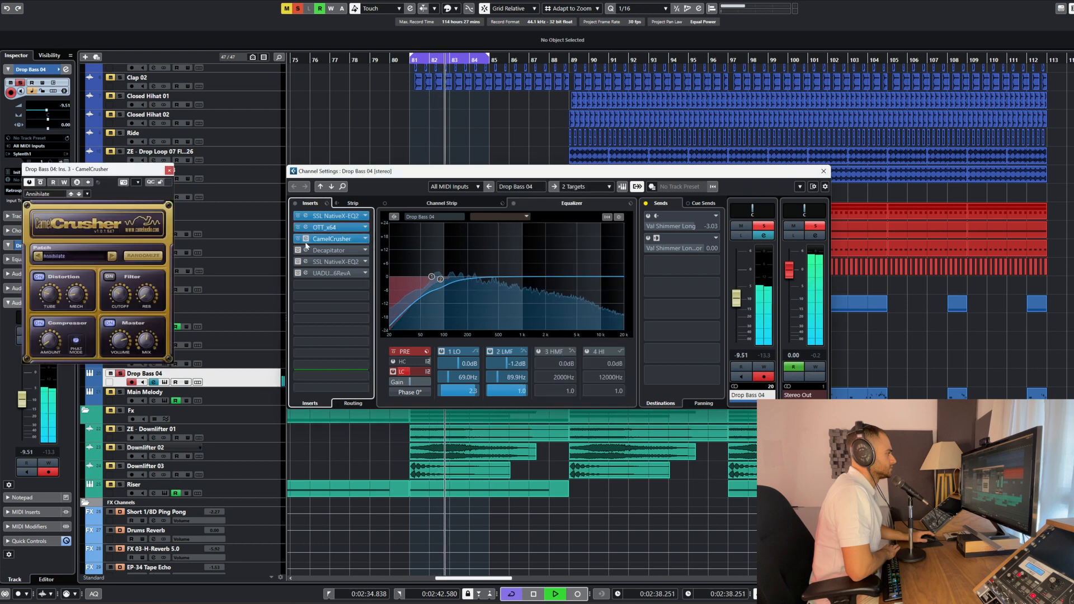
{"action": "left_click", "coordinate": [306, 240]}
{"action": "left_click", "coordinate": [298, 251]}
{"action": "left_click", "coordinate": [306, 251]}
{"action": "left_click", "coordinate": [306, 250]}
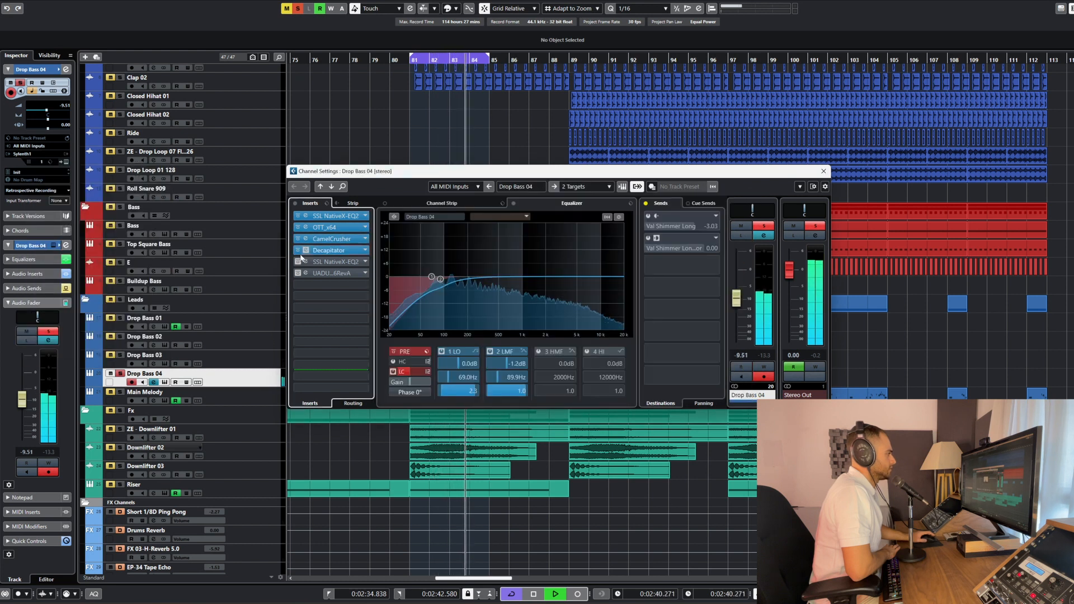
Reactivate Drop Bass 04's second SSL X-EQ 2 and UAD 1176 Rev A inserts and review their settings during playback
{"action": "left_click", "coordinate": [306, 261]}
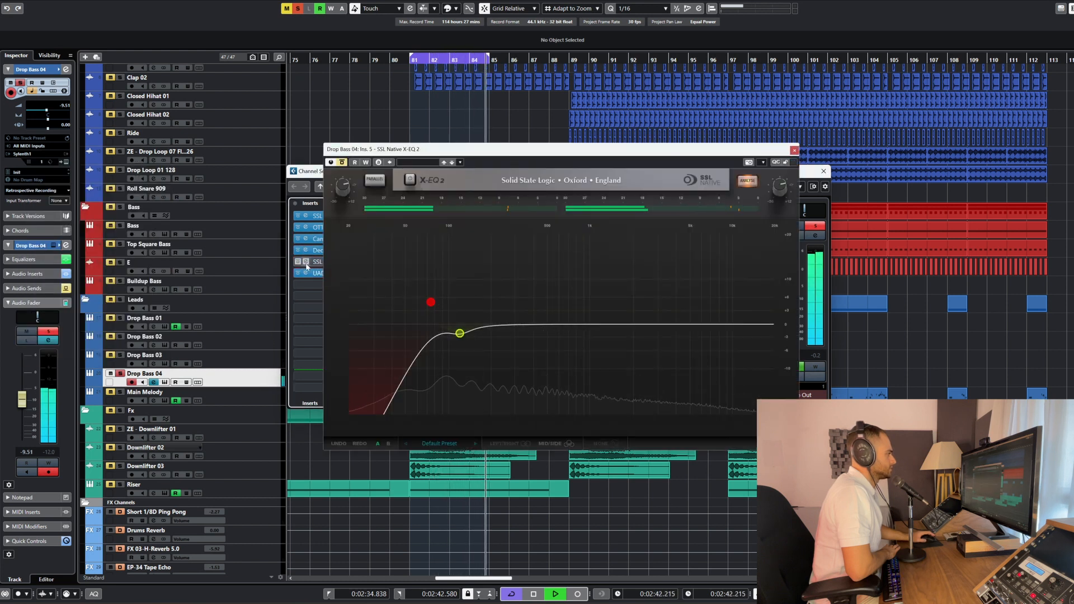
{"action": "left_click", "coordinate": [306, 261]}
{"action": "left_click", "coordinate": [306, 273]}
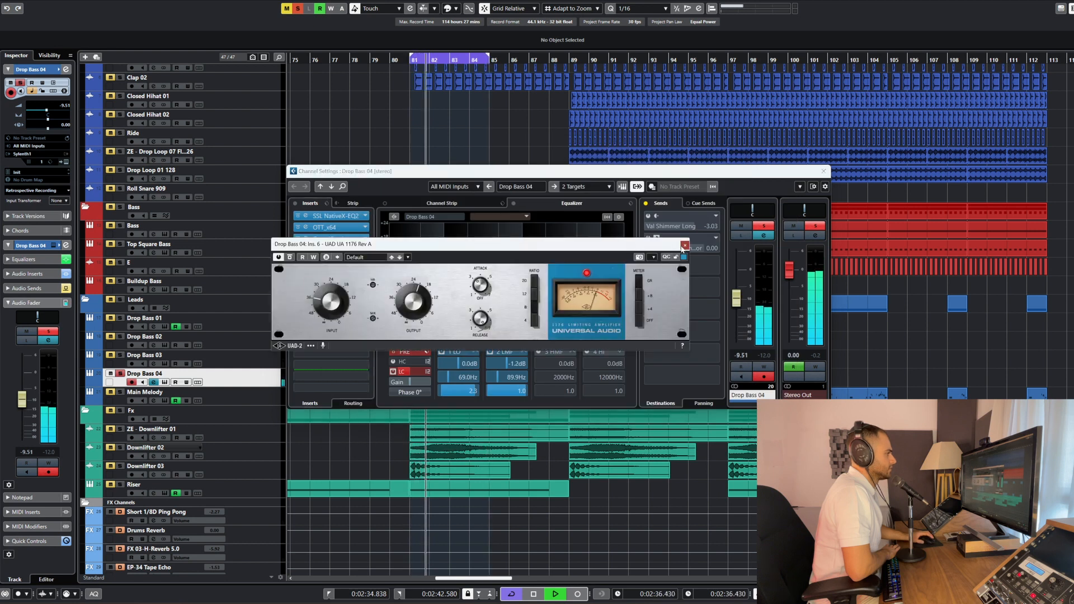
{"action": "left_click", "coordinate": [684, 245]}
{"action": "left_click", "coordinate": [306, 273]}
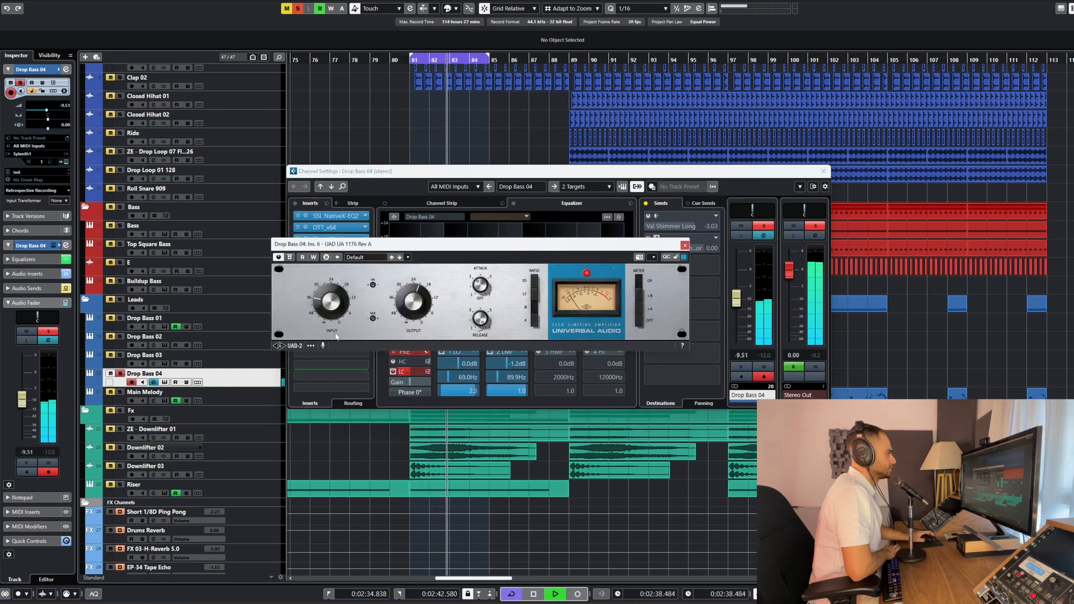
{"action": "key", "text": "space"}
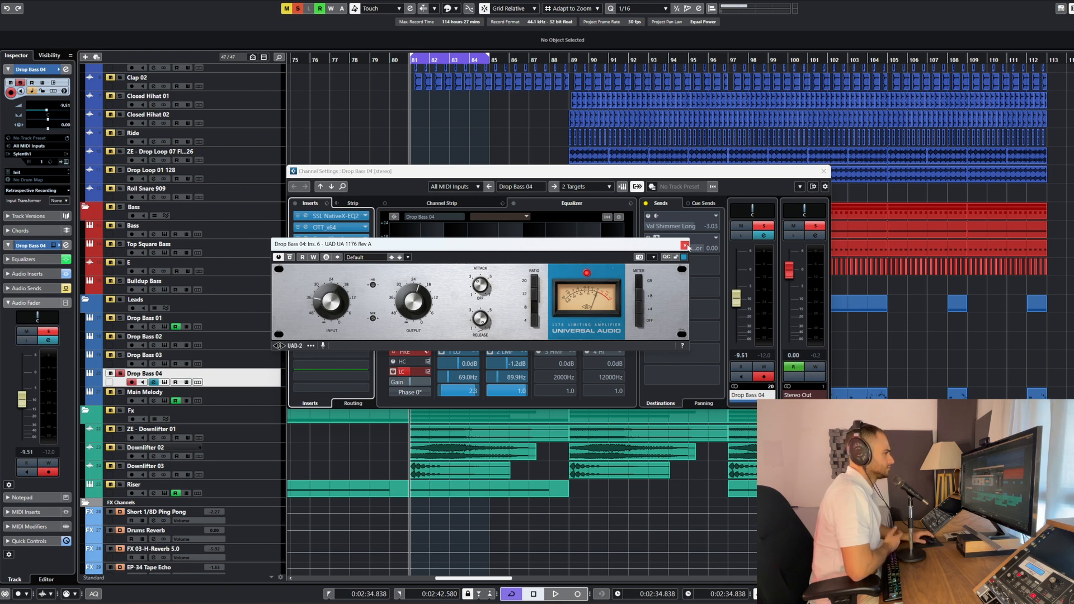
{"action": "left_click", "coordinate": [684, 245]}
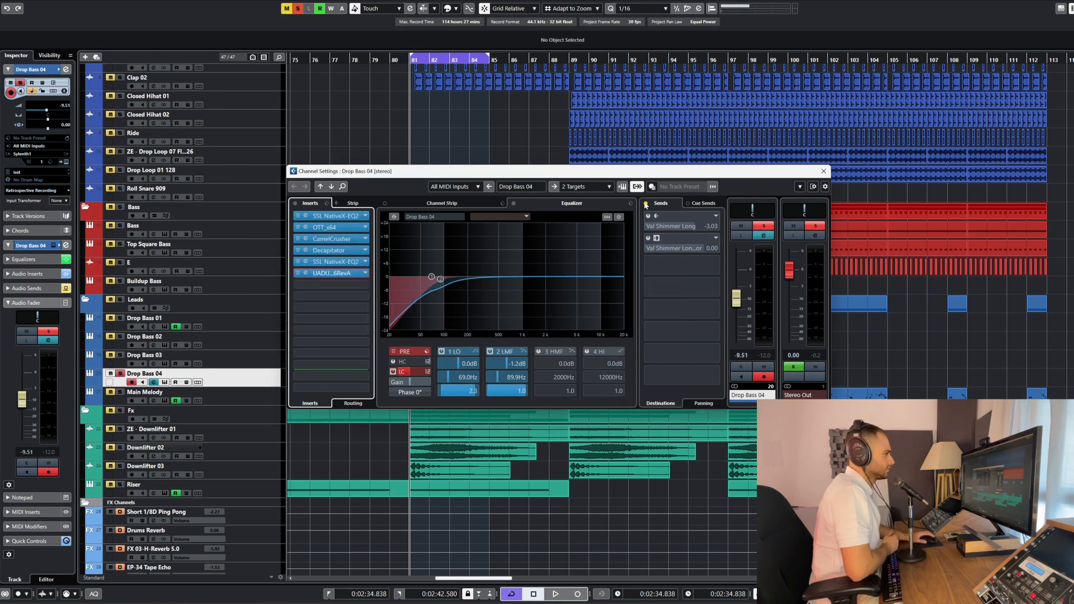
Reactivate Drop Bass 04's sends, route its output back to the Drop Bass group, audition it and close the channel settings
{"action": "left_click", "coordinate": [646, 205]}
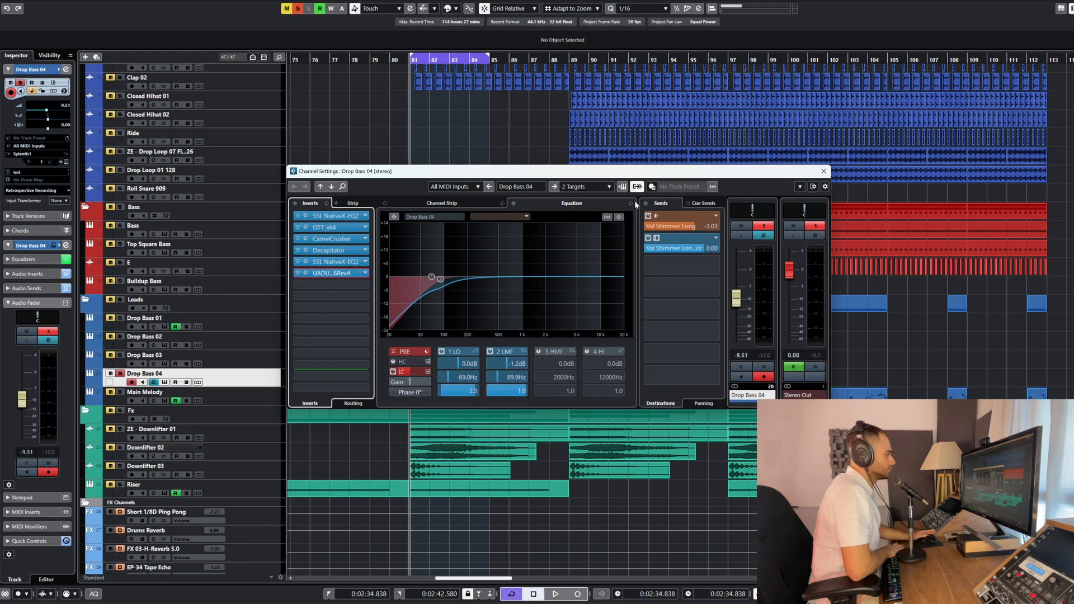
{"action": "key", "text": "space"}
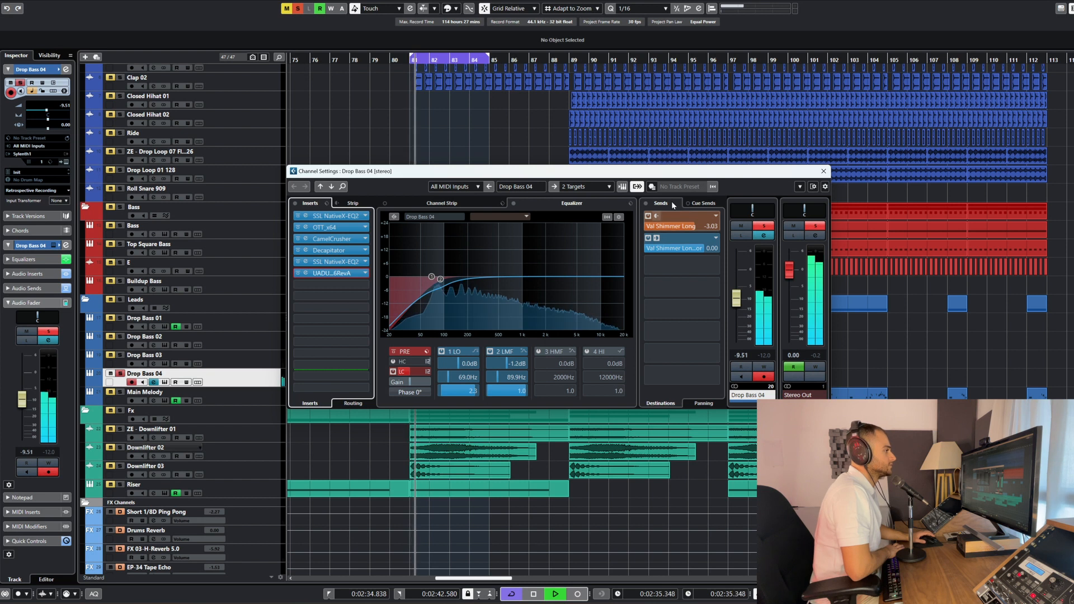
{"action": "key", "text": "space"}
{"action": "left_click", "coordinate": [579, 186]}
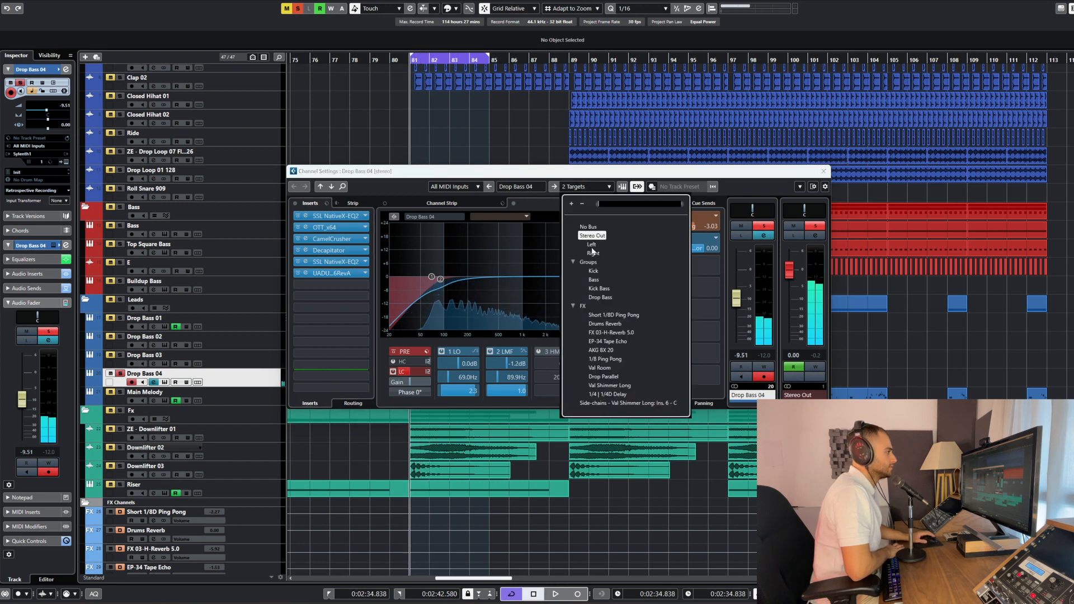
{"action": "left_click", "coordinate": [595, 297]}
{"action": "key", "text": "space"}
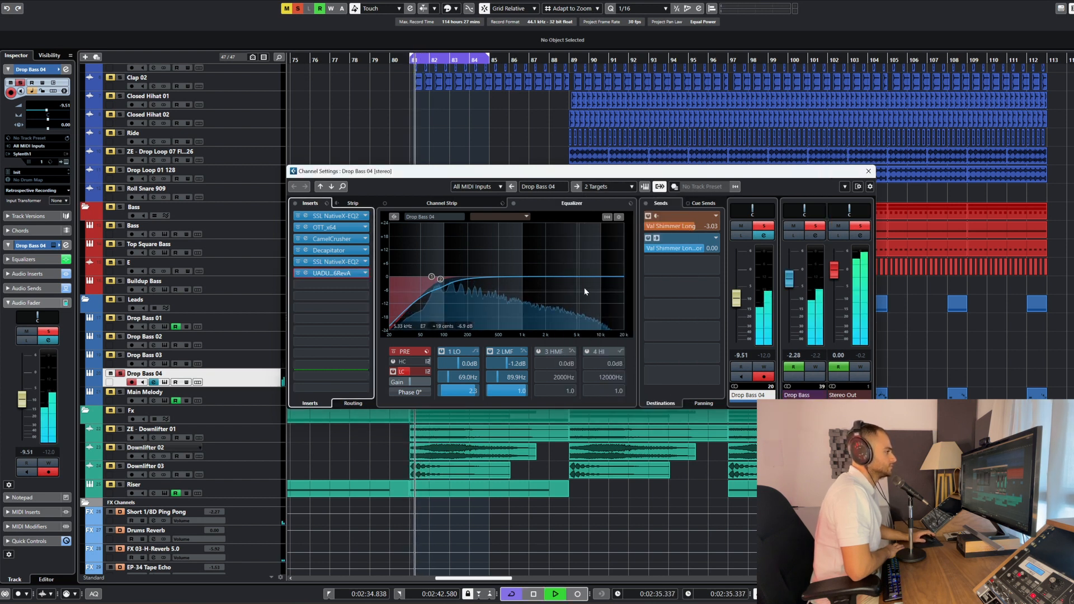
{"action": "left_click", "coordinate": [869, 173]}
Solo the Leads folder and play all the Drop Bass layers together from bar 81
{"action": "key", "text": "space"}
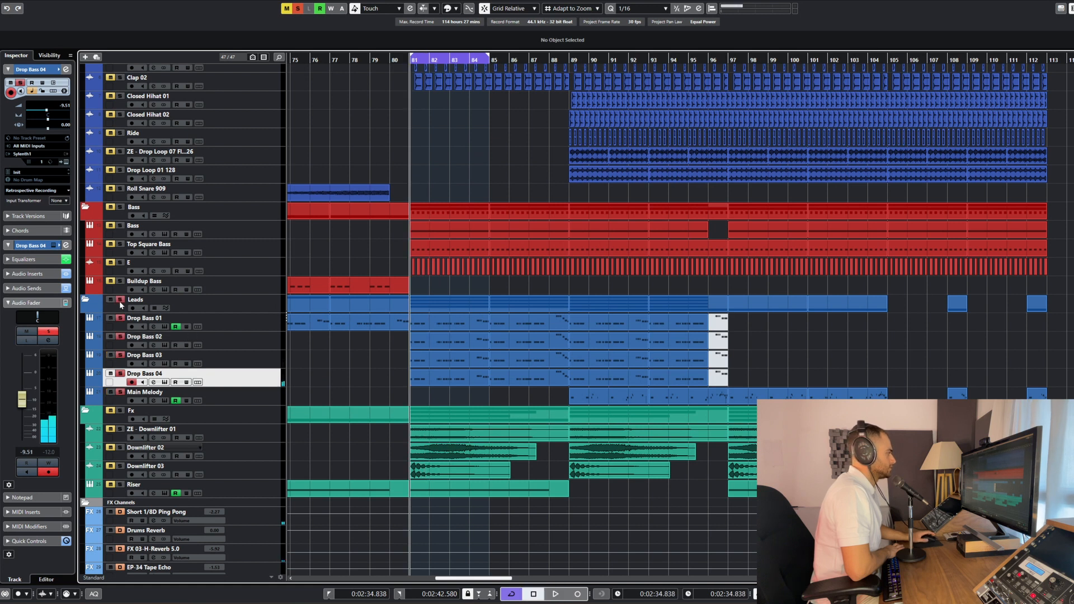
{"action": "scroll", "coordinate": [388, 372], "scroll_direction": "down", "scroll_amount": 5}
{"action": "key", "text": "space"}
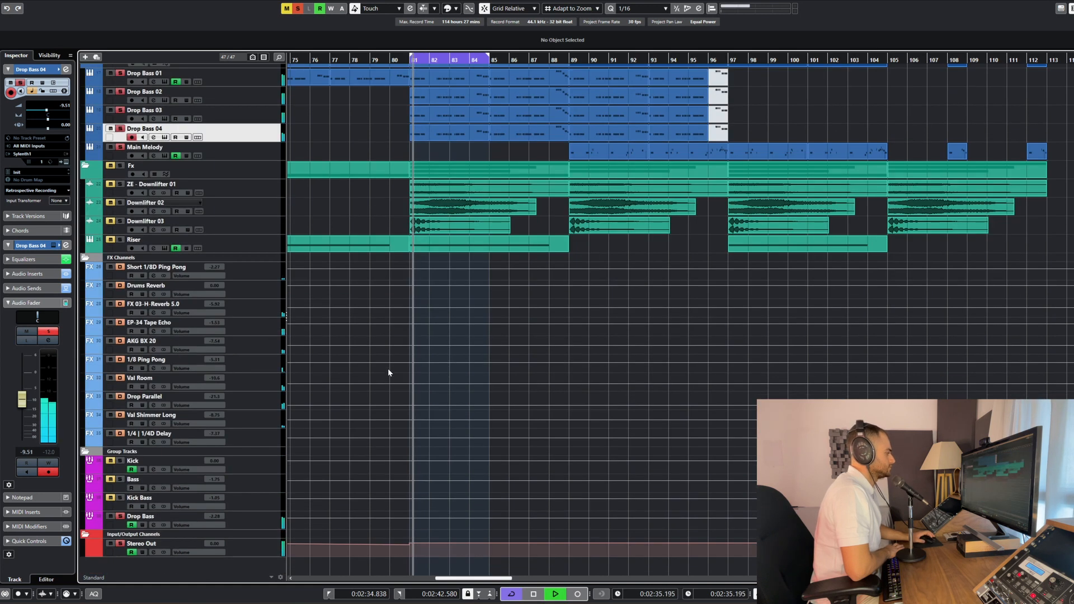
View the Drop Bass group's channel settings with its inserts and sends while the combined layers play
{"action": "left_click", "coordinate": [155, 524]}
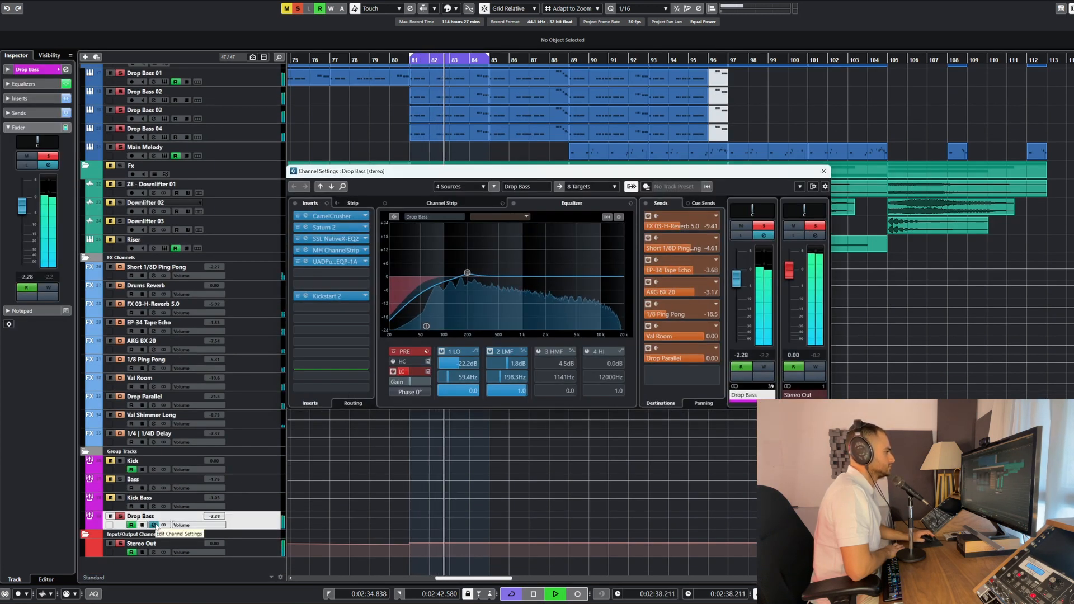
{"action": "left_click", "coordinate": [155, 526]}
{"action": "scroll", "coordinate": [385, 420], "scroll_direction": "up", "scroll_amount": 6}
{"action": "scroll", "coordinate": [387, 419], "scroll_direction": "down", "scroll_amount": 4}
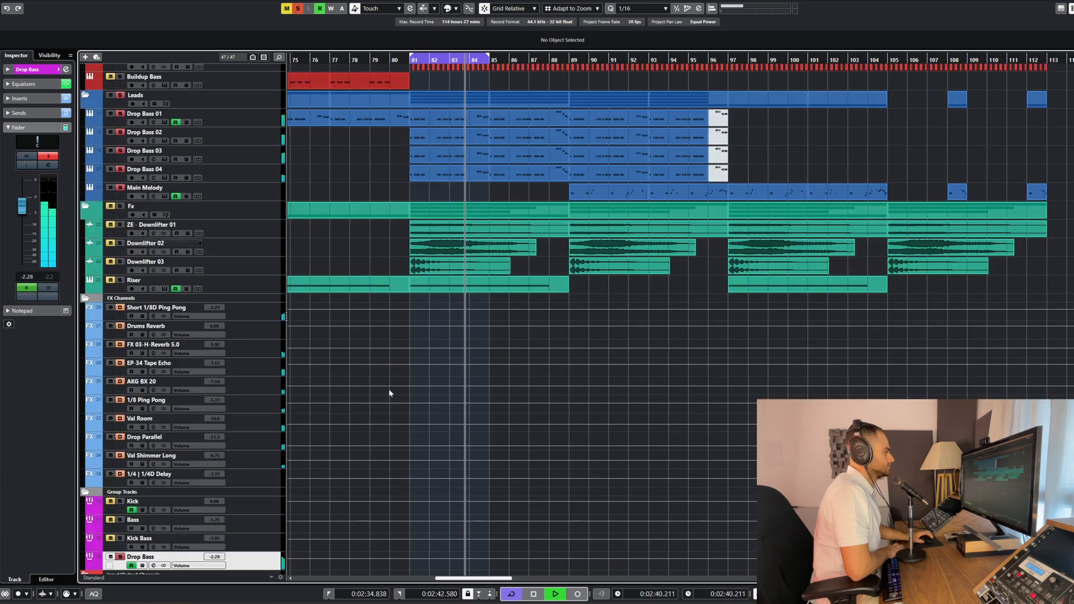
{"action": "key", "text": "space"}
Deactivate all solos and audition the full drop mix from bar 81
{"action": "left_click", "coordinate": [297, 8]}
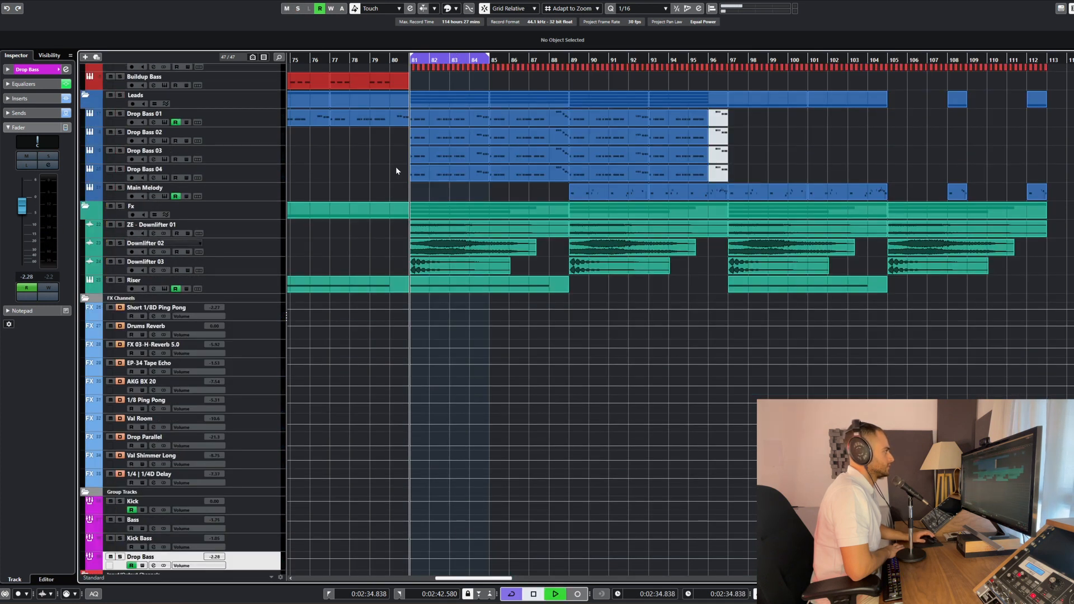
{"action": "key", "text": "space"}
{"action": "scroll", "coordinate": [393, 186], "scroll_direction": "up", "scroll_amount": 5}
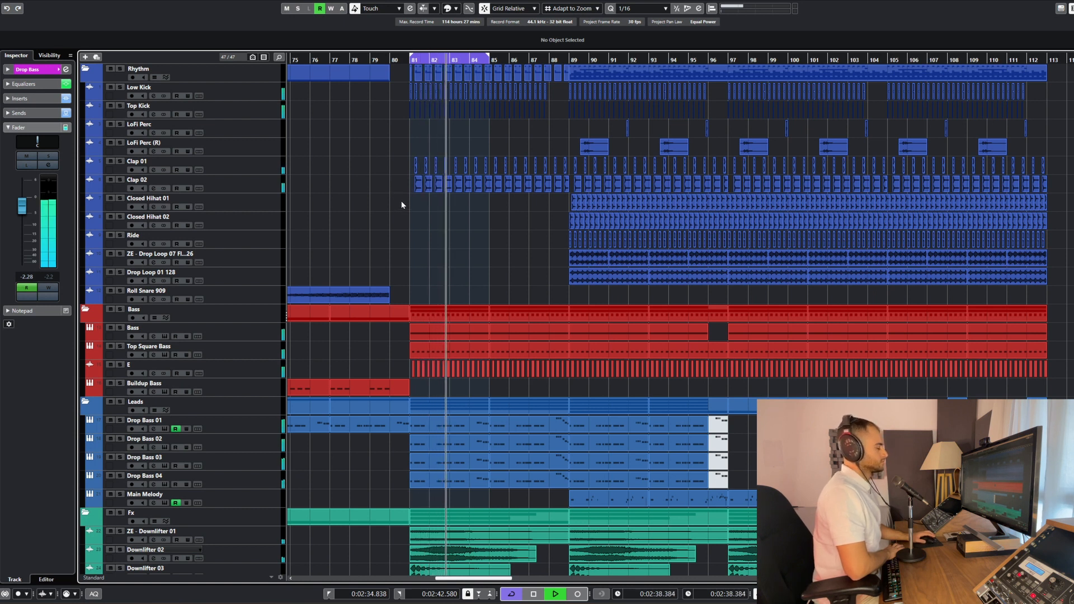
{"action": "key", "text": "space"}
{"action": "left_click", "coordinate": [398, 262]}
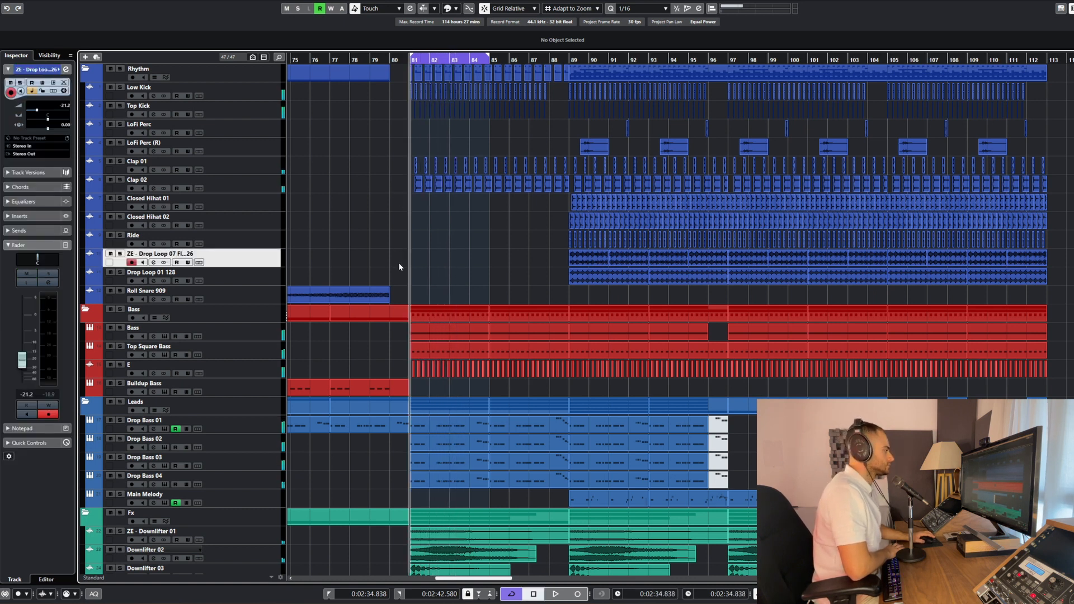